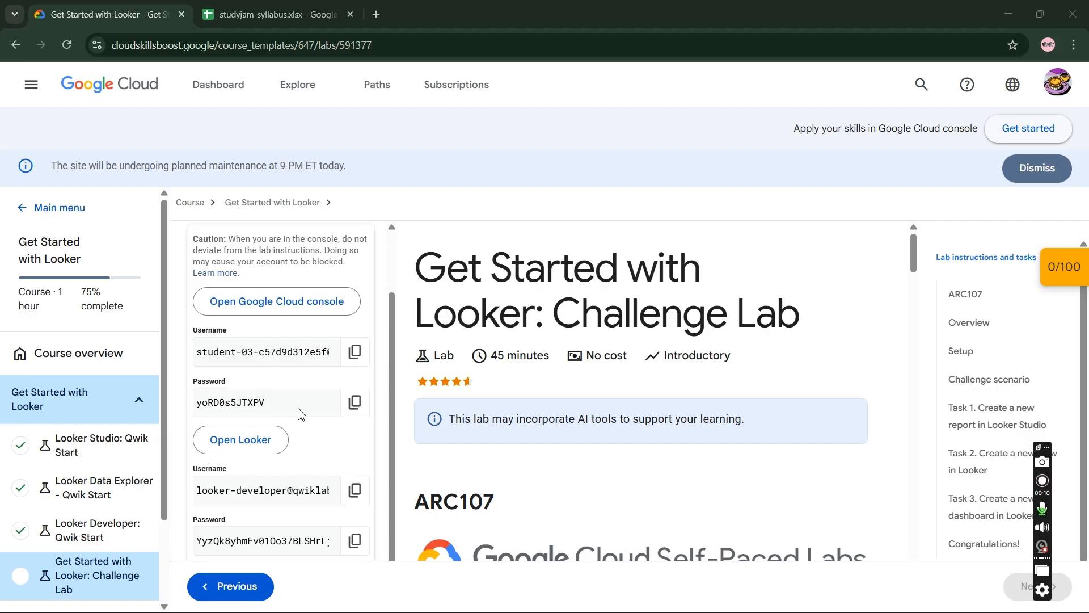
Open the Looker Studio link from Task 1 of the lab in an incognito window and proceed to its free sign-in
{"action": "scroll", "coordinate": [259, 420], "scroll_direction": "up", "scroll_amount": 2}
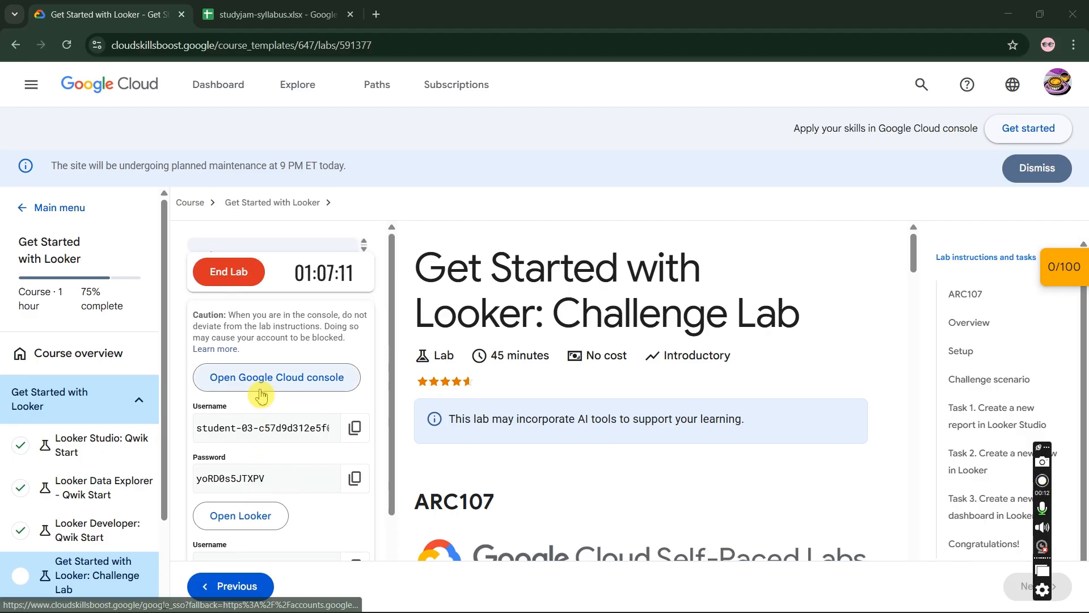
{"action": "scroll", "coordinate": [259, 390], "scroll_direction": "down", "scroll_amount": 2}
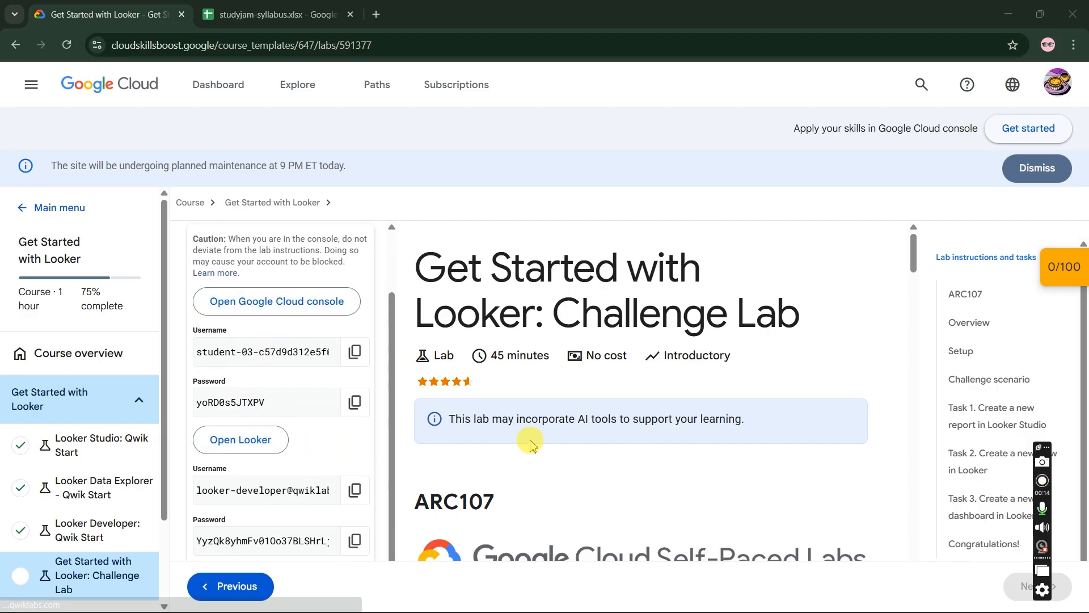
{"action": "scroll", "coordinate": [527, 435], "scroll_direction": "down", "scroll_amount": 5}
{"action": "scroll", "coordinate": [526, 436], "scroll_direction": "down", "scroll_amount": 10}
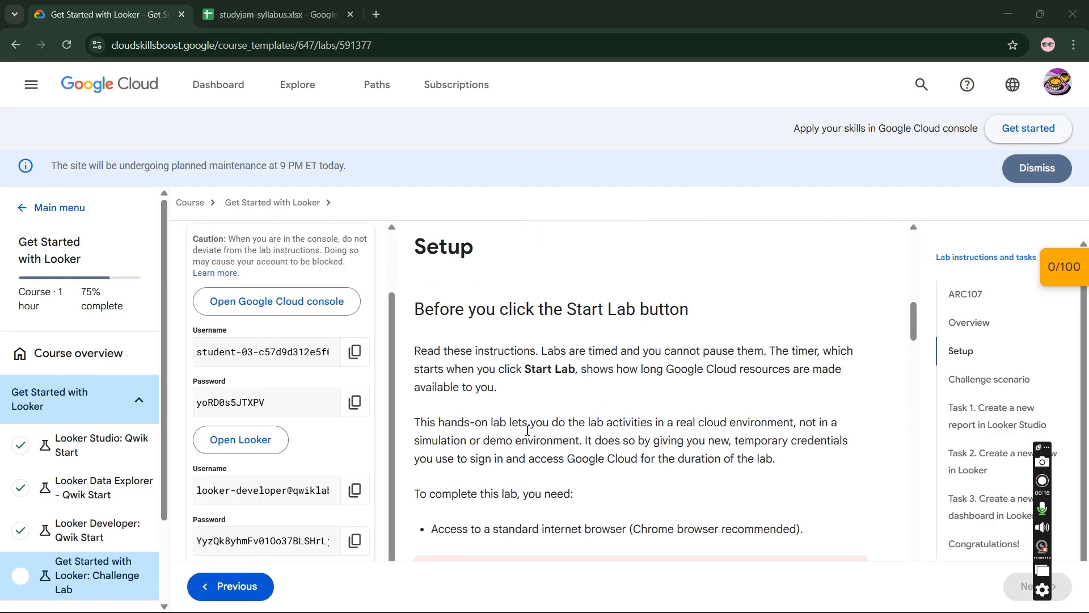
{"action": "scroll", "coordinate": [526, 429], "scroll_direction": "down", "scroll_amount": 8}
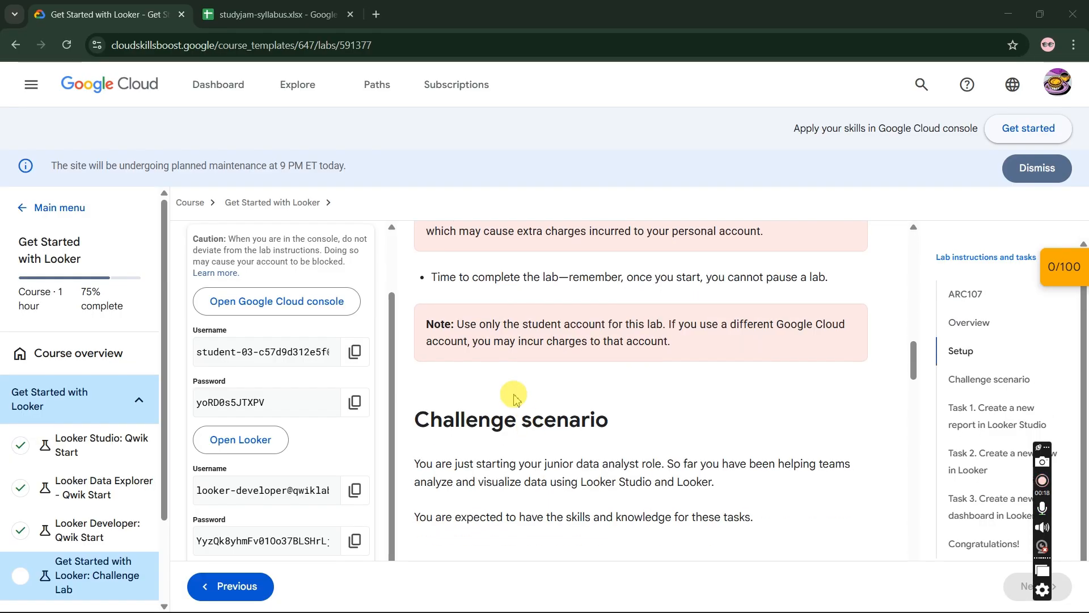
{"action": "scroll", "coordinate": [527, 391], "scroll_direction": "down", "scroll_amount": 10}
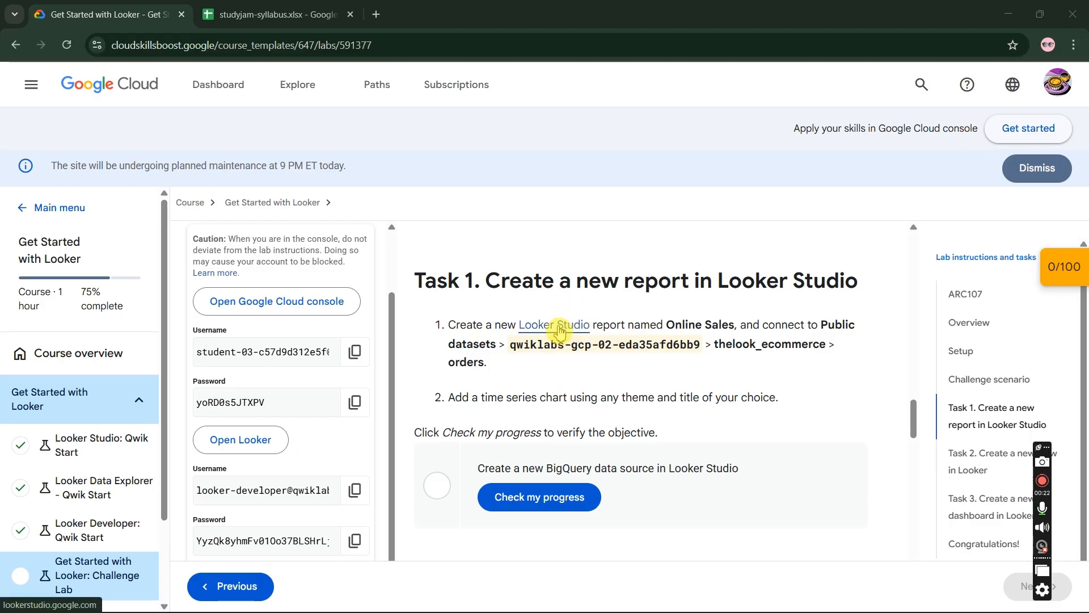
{"action": "right_click", "coordinate": [557, 324]}
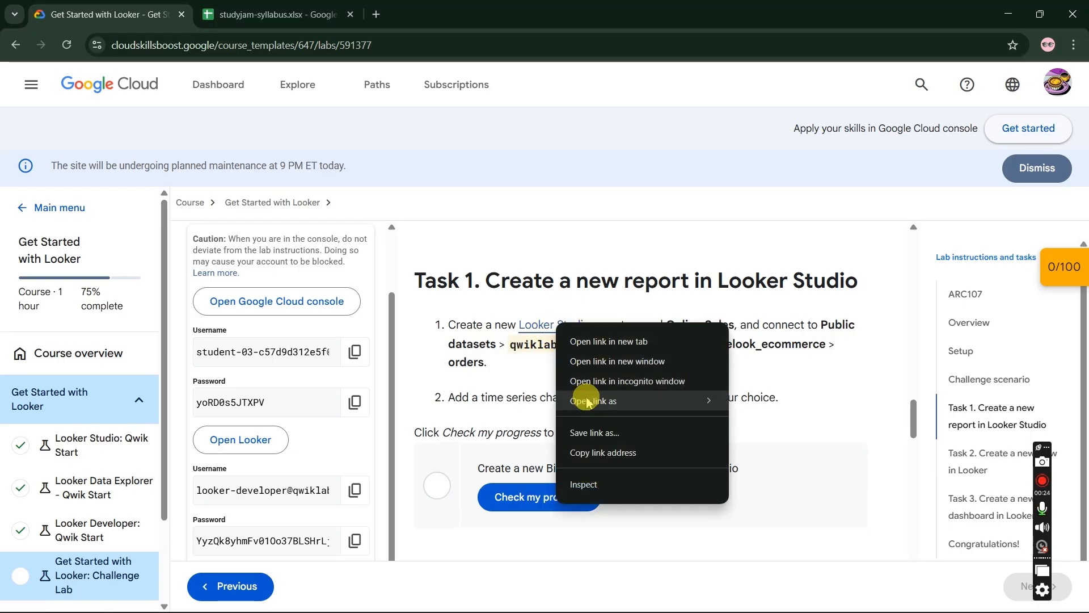
{"action": "left_click", "coordinate": [630, 383]}
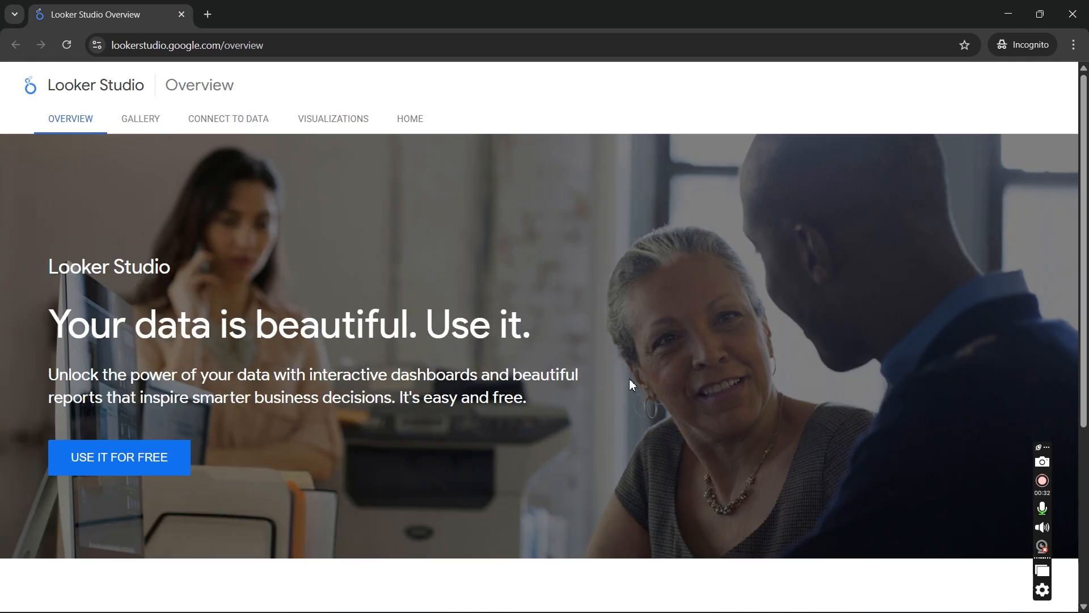
{"action": "left_click", "coordinate": [128, 448]}
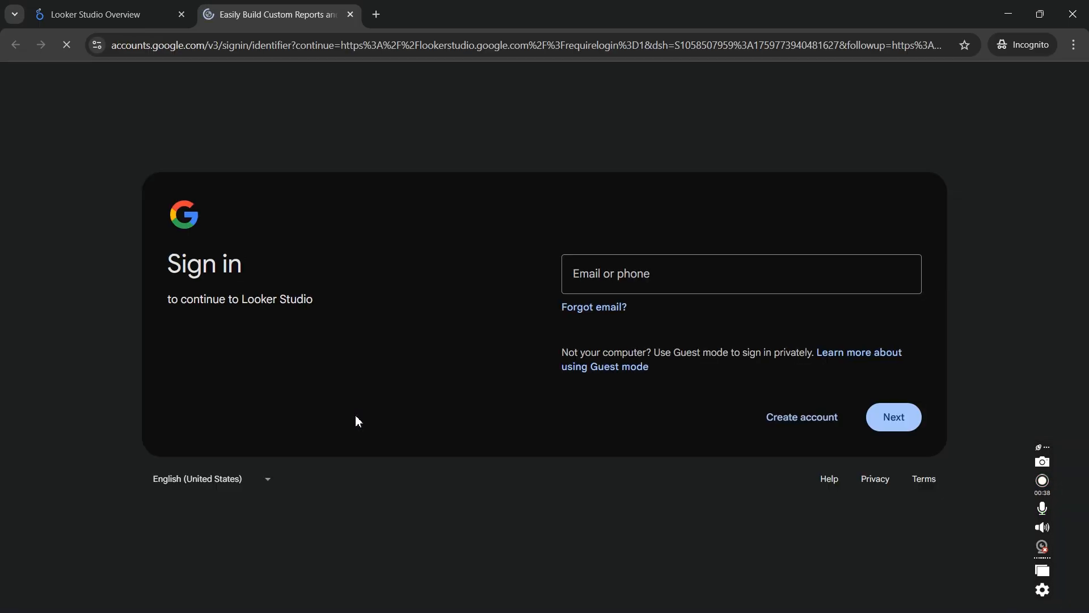
Copy the student username from the lab credentials and submit it as the Google sign-in email
{"action": "key", "text": "alt+Tab"}
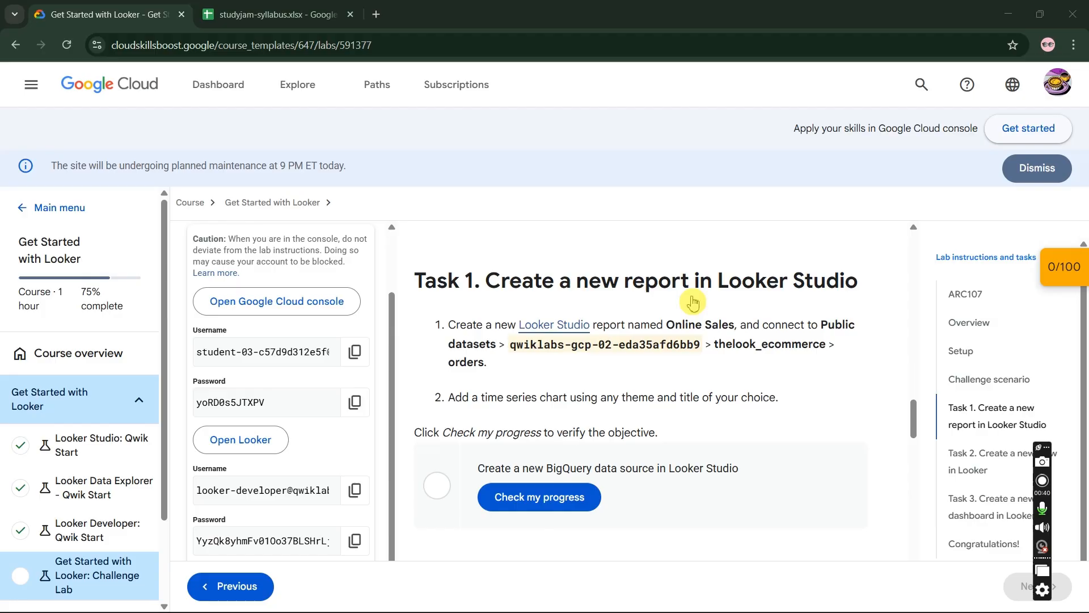
{"action": "left_click", "coordinate": [347, 356]}
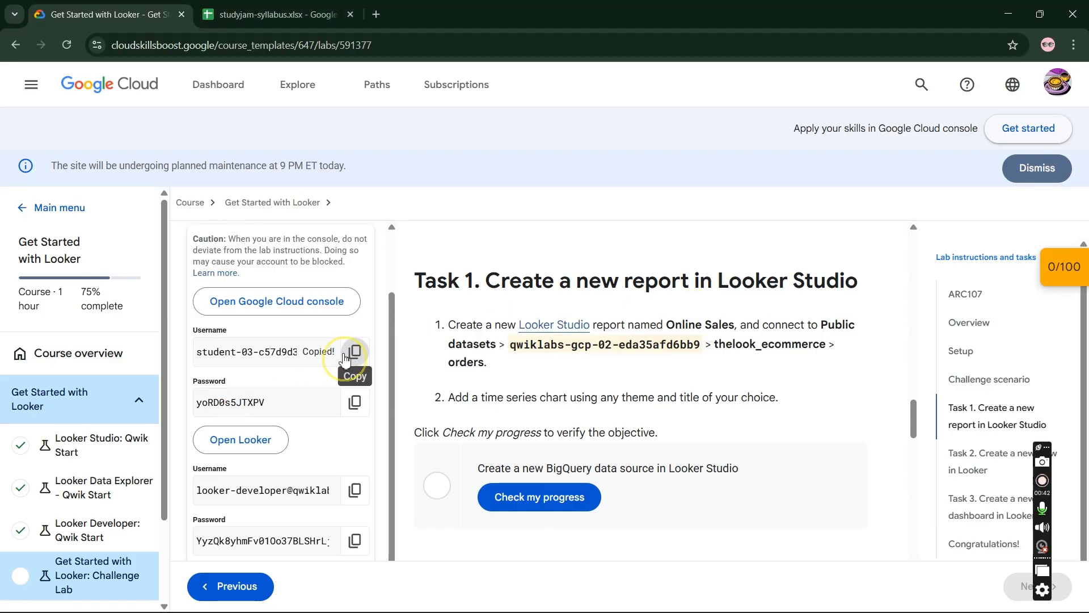
{"action": "key", "text": "alt+Tab"}
{"action": "key", "text": "ctrl+v"}
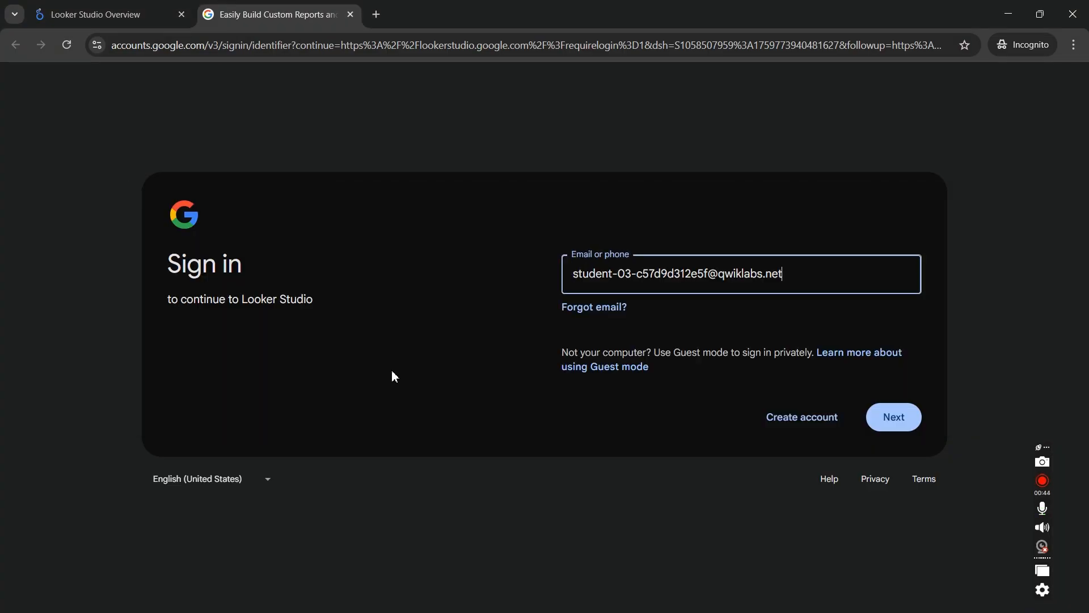
{"action": "left_click", "coordinate": [893, 420]}
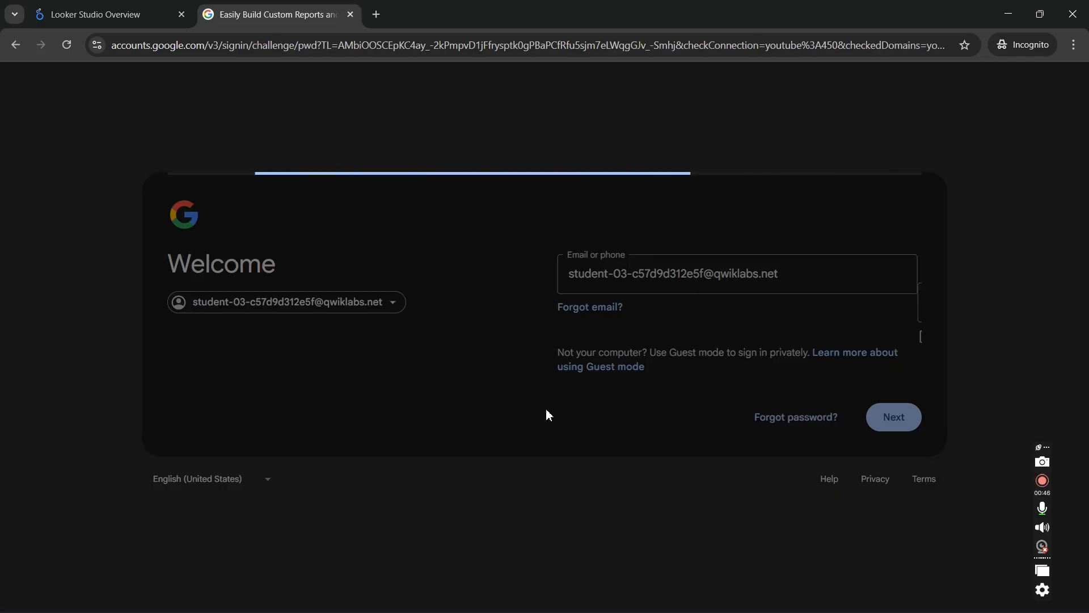
Enter the student account password from the lab credentials and accept the new account's welcome terms
{"action": "key", "text": "alt+Tab"}
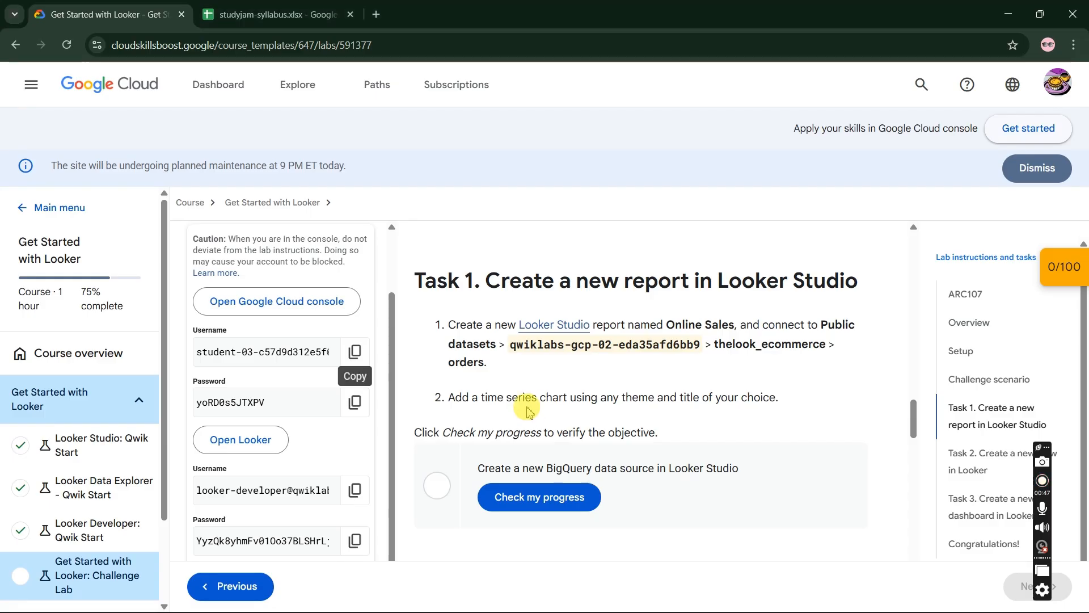
{"action": "left_click", "coordinate": [355, 401]}
{"action": "key", "text": "alt+Tab"}
{"action": "key", "text": "ctrl+v"}
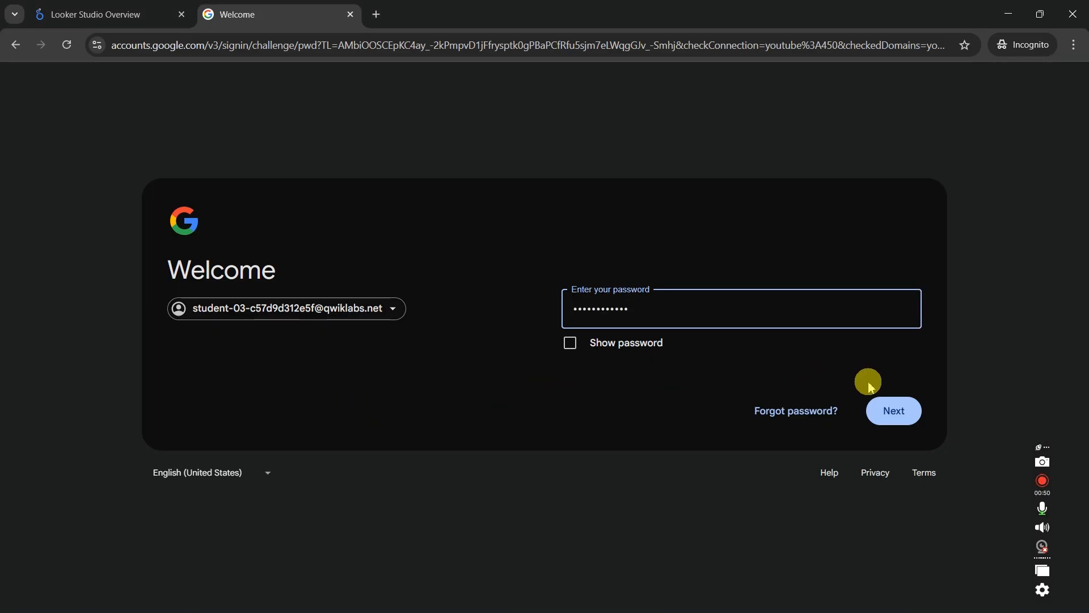
{"action": "left_click", "coordinate": [885, 409]}
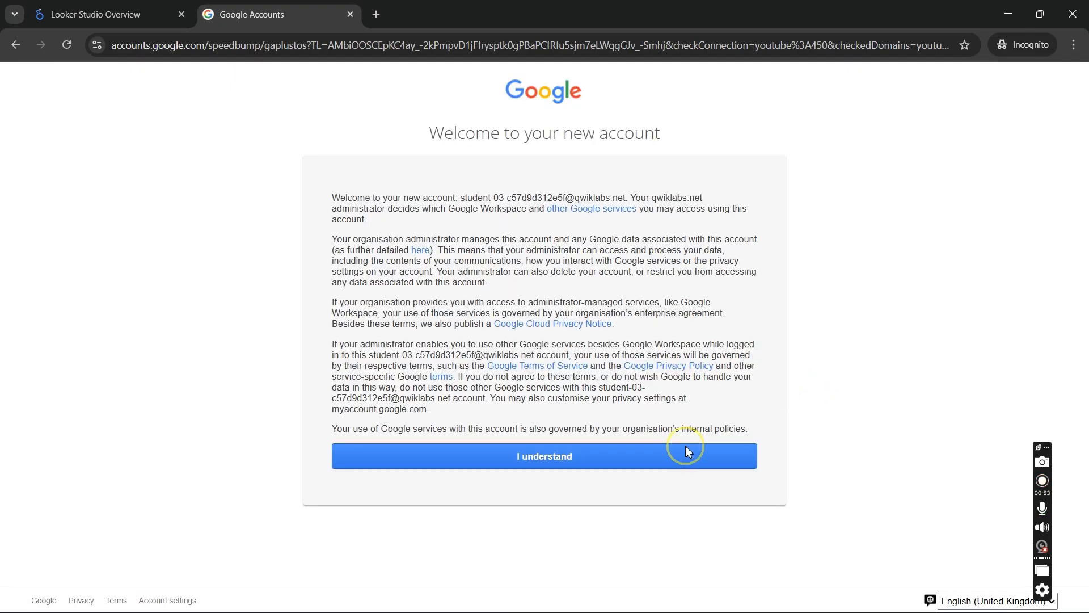
{"action": "left_click", "coordinate": [688, 454]}
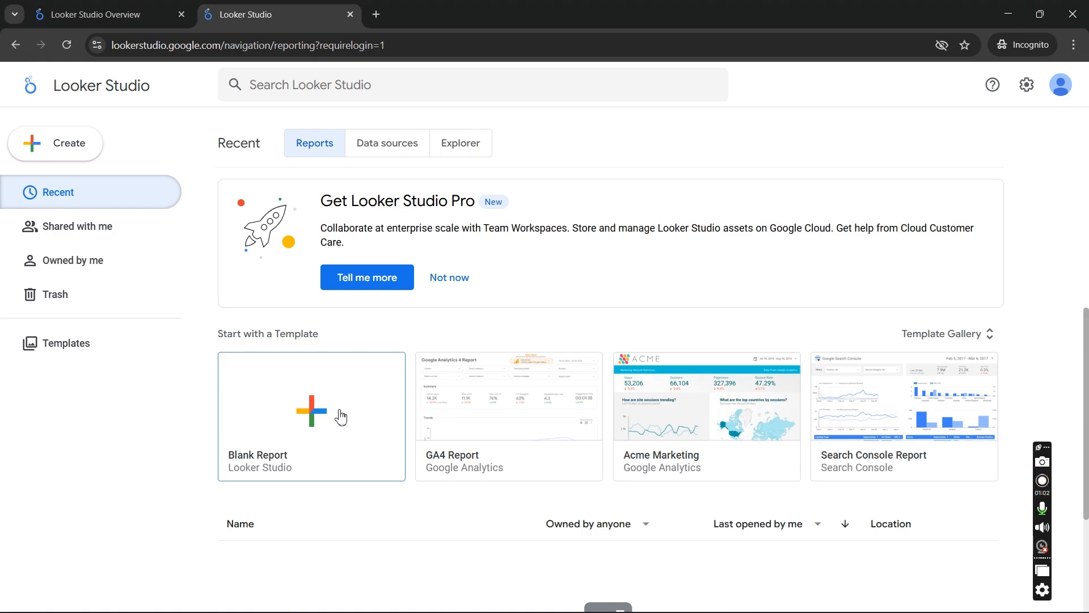
Start a blank report and set the country to India in the account setup
{"action": "left_click", "coordinate": [345, 416]}
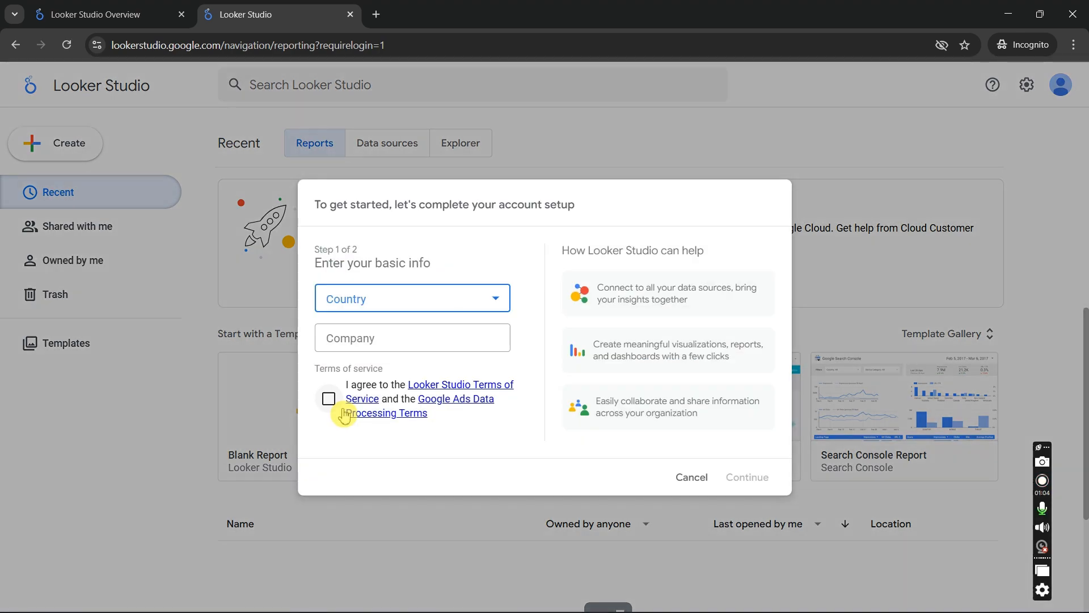
{"action": "left_click", "coordinate": [414, 301]}
{"action": "scroll", "coordinate": [393, 401], "scroll_direction": "down", "scroll_amount": 6}
{"action": "scroll", "coordinate": [394, 400], "scroll_direction": "down", "scroll_amount": 20}
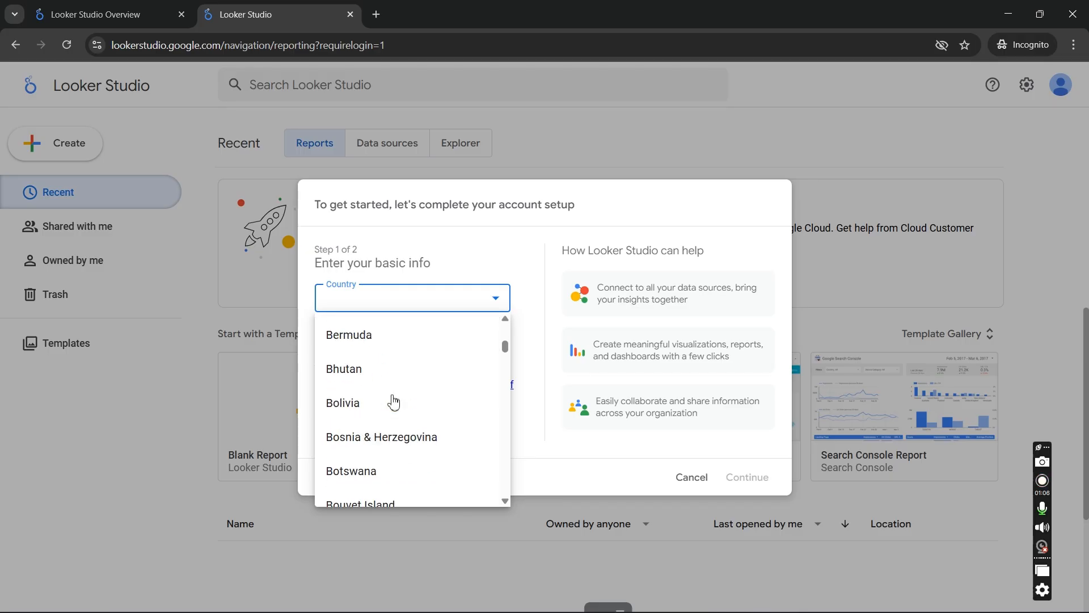
{"action": "scroll", "coordinate": [393, 401], "scroll_direction": "down", "scroll_amount": 20}
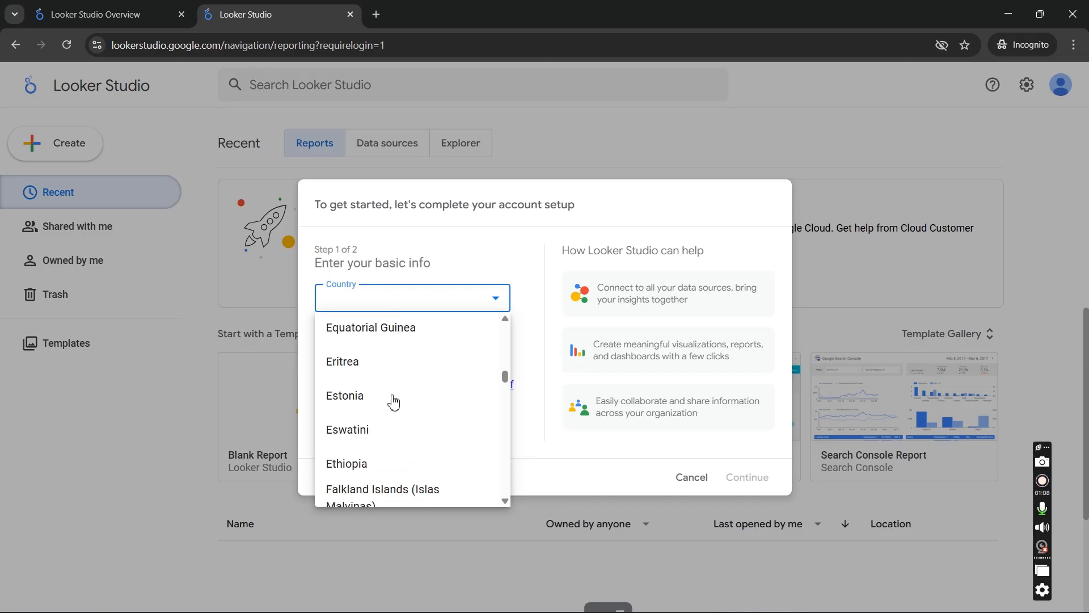
{"action": "scroll", "coordinate": [393, 401], "scroll_direction": "up", "scroll_amount": 5}
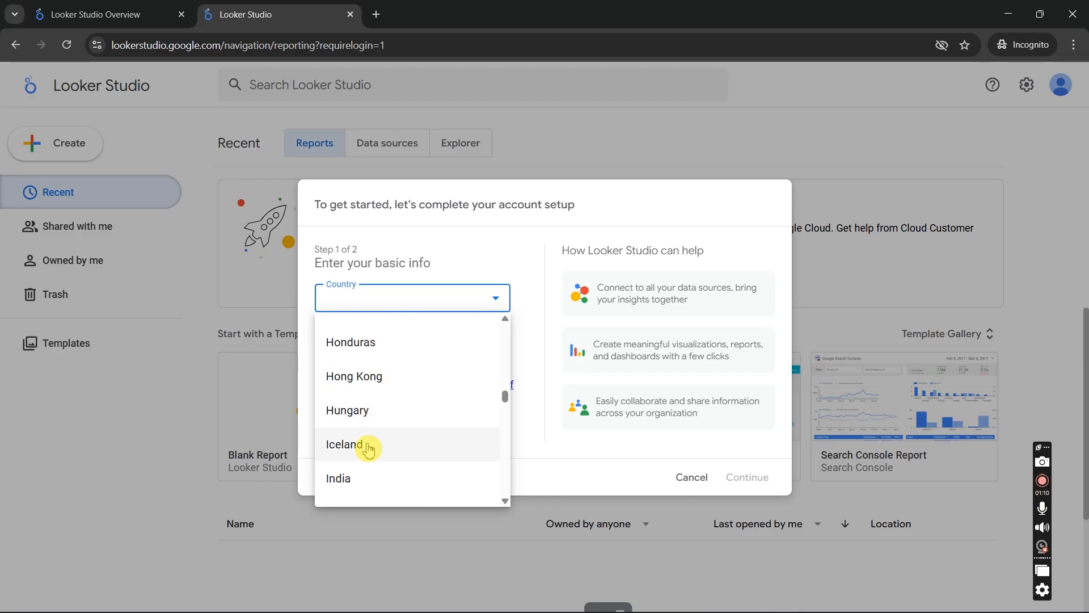
{"action": "left_click", "coordinate": [365, 482]}
Complete the account setup with company Hi, the terms of service accepted, and yes to all email updates
{"action": "left_click", "coordinate": [389, 351]}
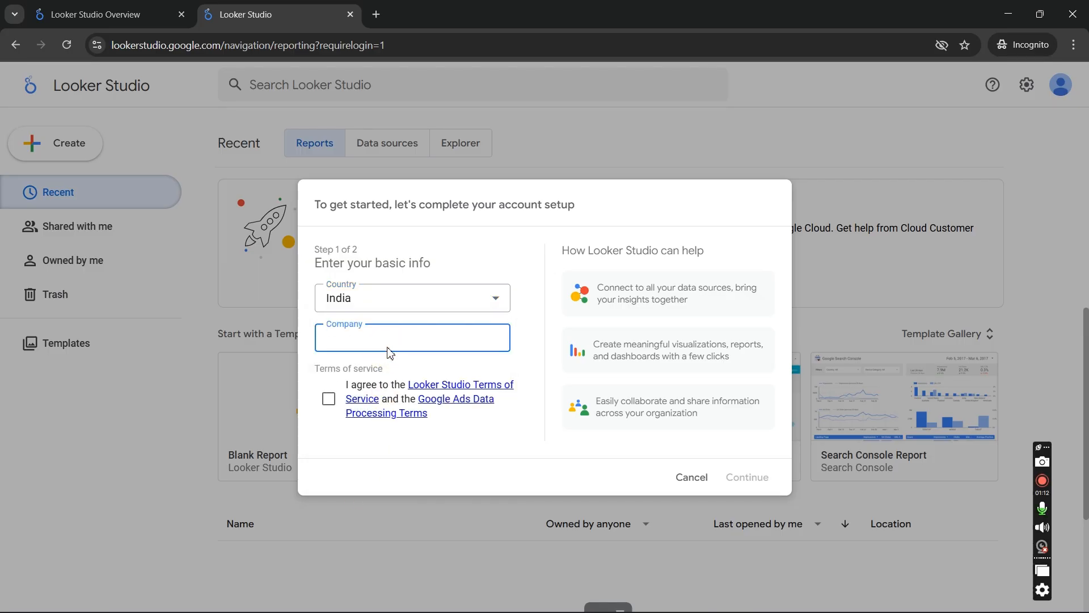
{"action": "type", "text": "Hi"}
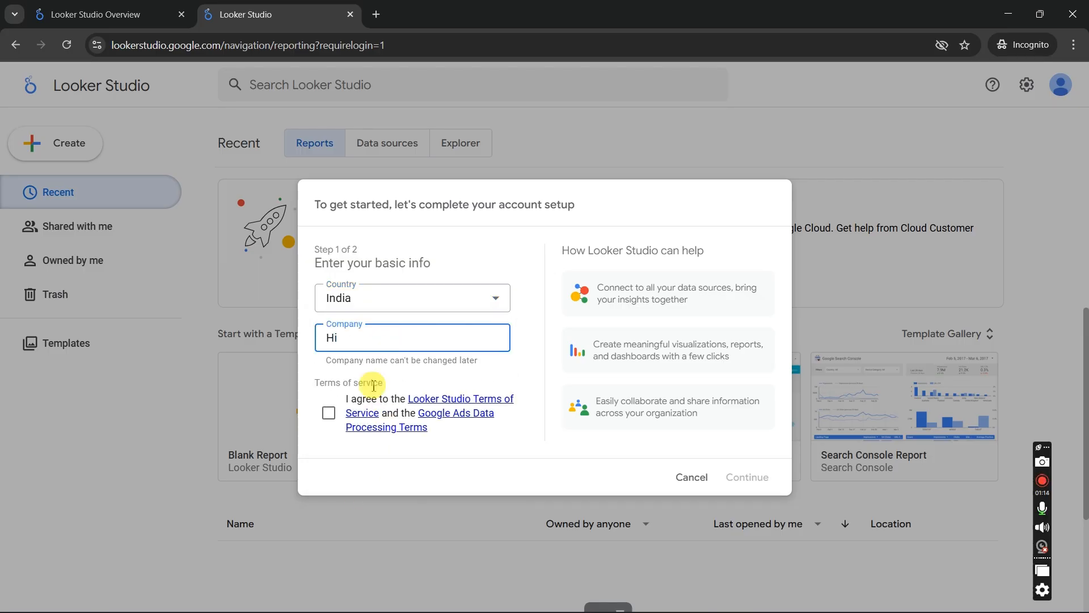
{"action": "left_click", "coordinate": [328, 413]}
{"action": "left_click", "coordinate": [750, 477]}
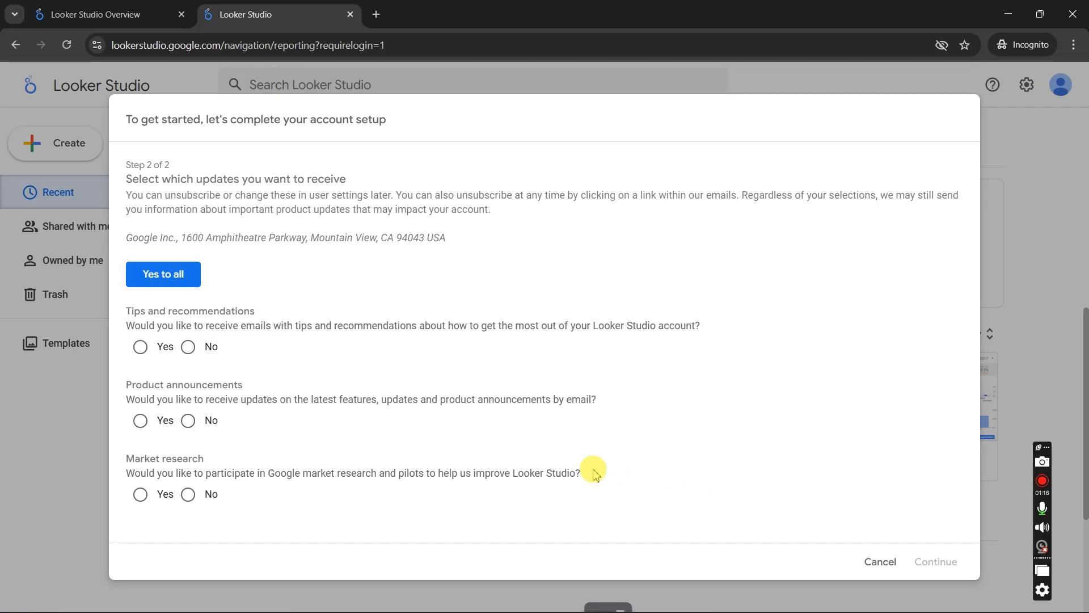
{"action": "left_click", "coordinate": [151, 275]}
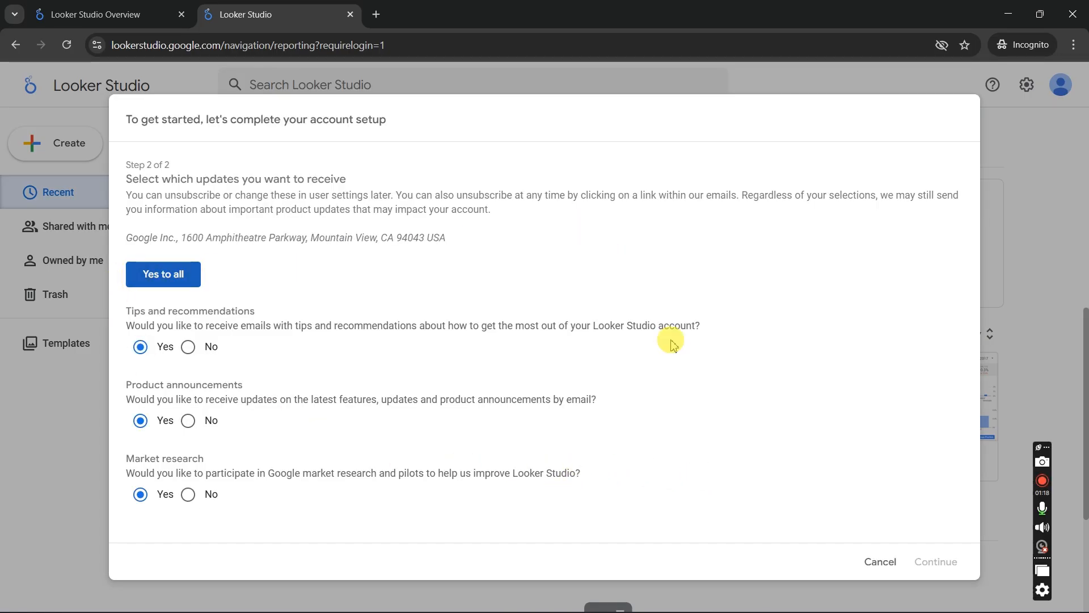
{"action": "left_click", "coordinate": [936, 562]}
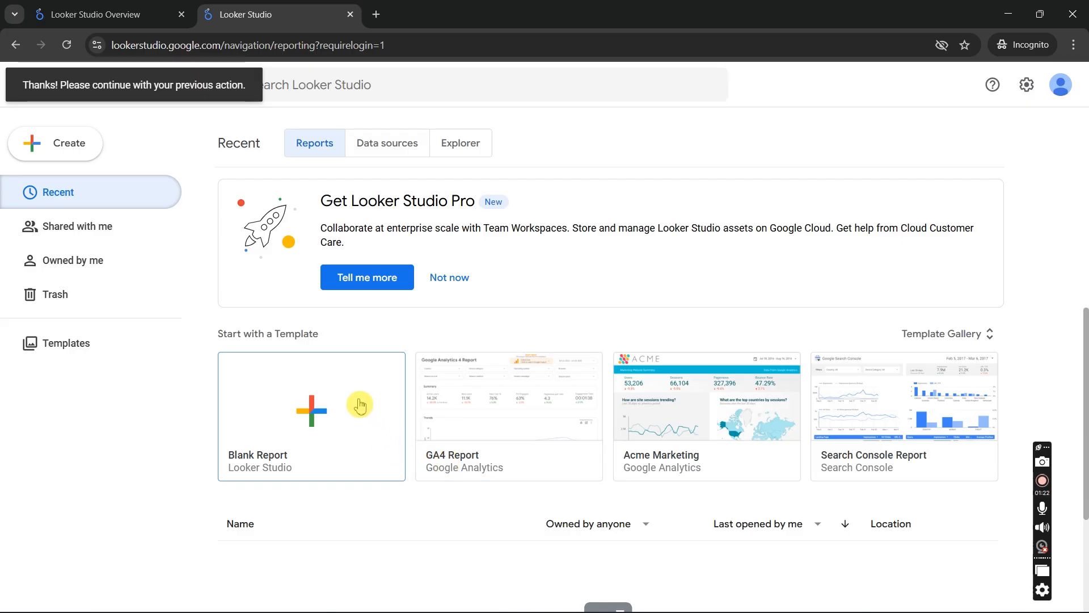
Create a blank report and authorize its BigQuery connector with the student account
{"action": "left_click", "coordinate": [348, 414]}
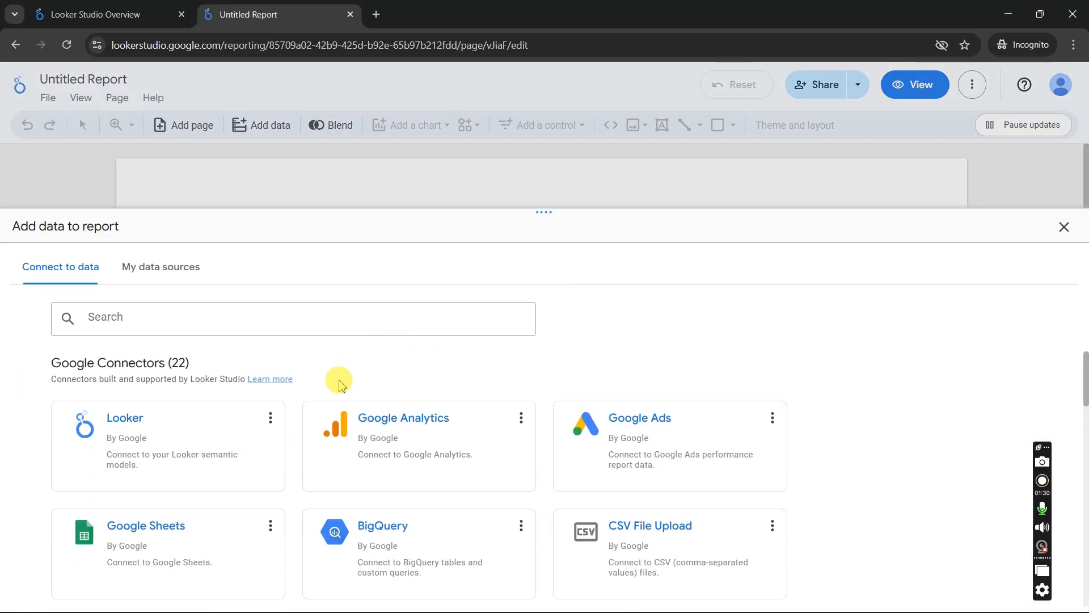
{"action": "left_click", "coordinate": [352, 524]}
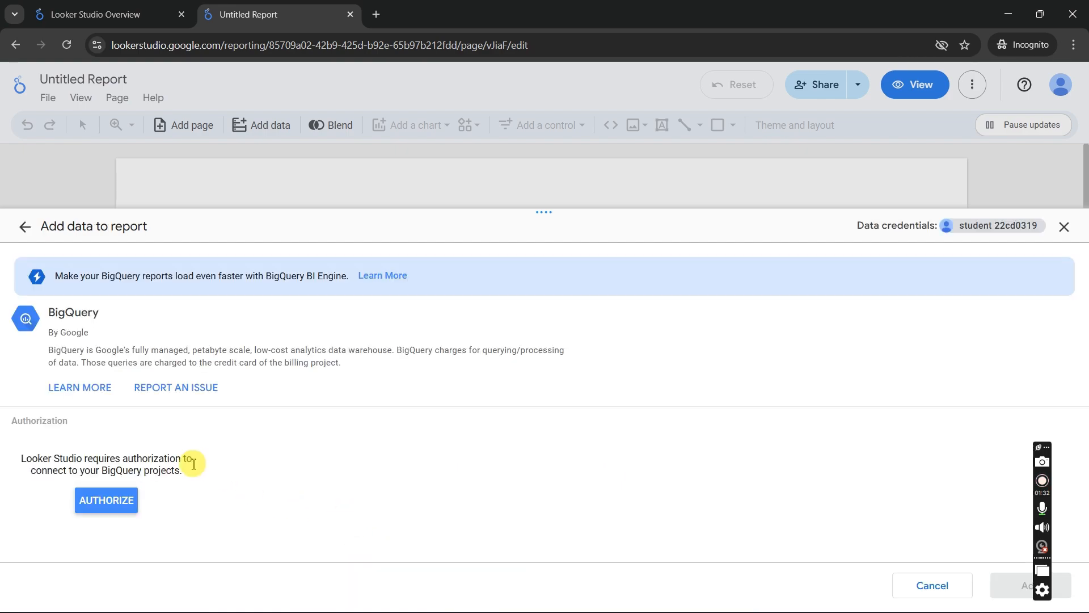
{"action": "left_click", "coordinate": [106, 499]}
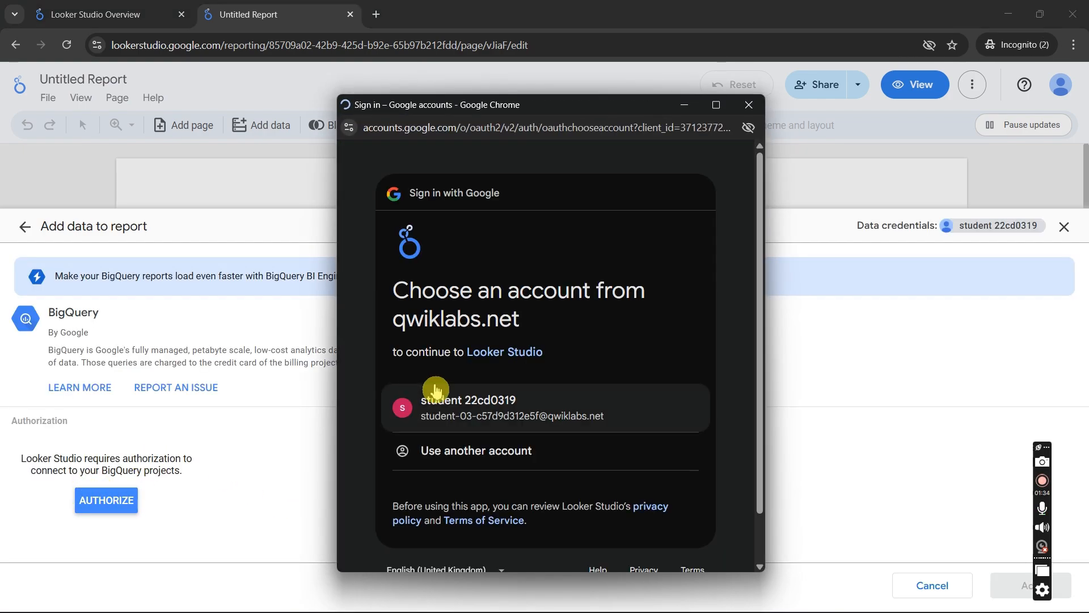
{"action": "left_click", "coordinate": [440, 401]}
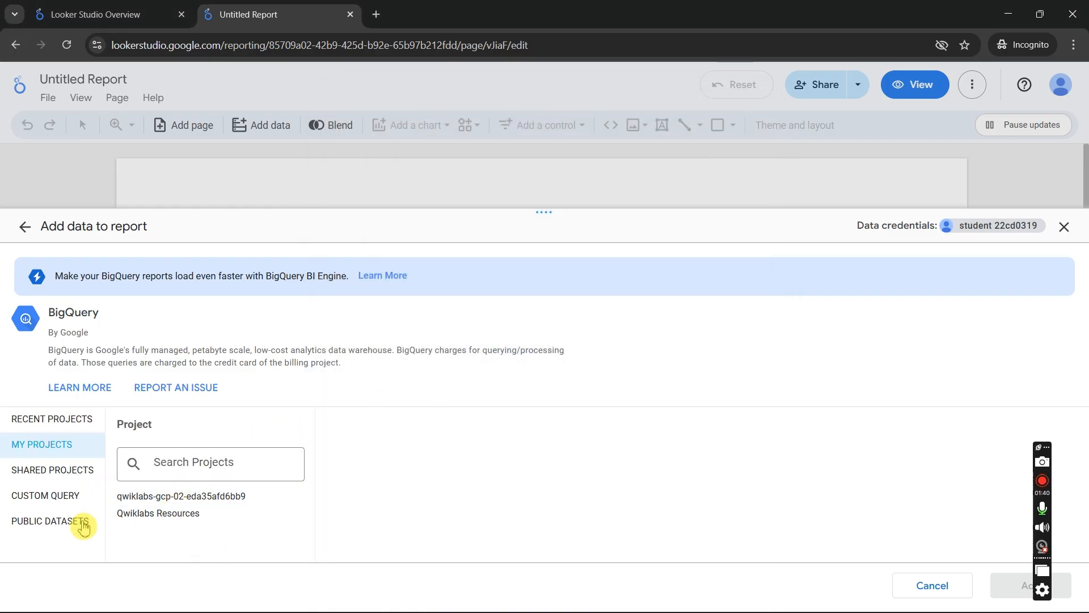
Choose billing project qwiklabs-gcp-02-eda35afd6bb9 for BigQuery's public datasets and search for the lab's dataset thelook_ecommerce
{"action": "left_click", "coordinate": [77, 527]}
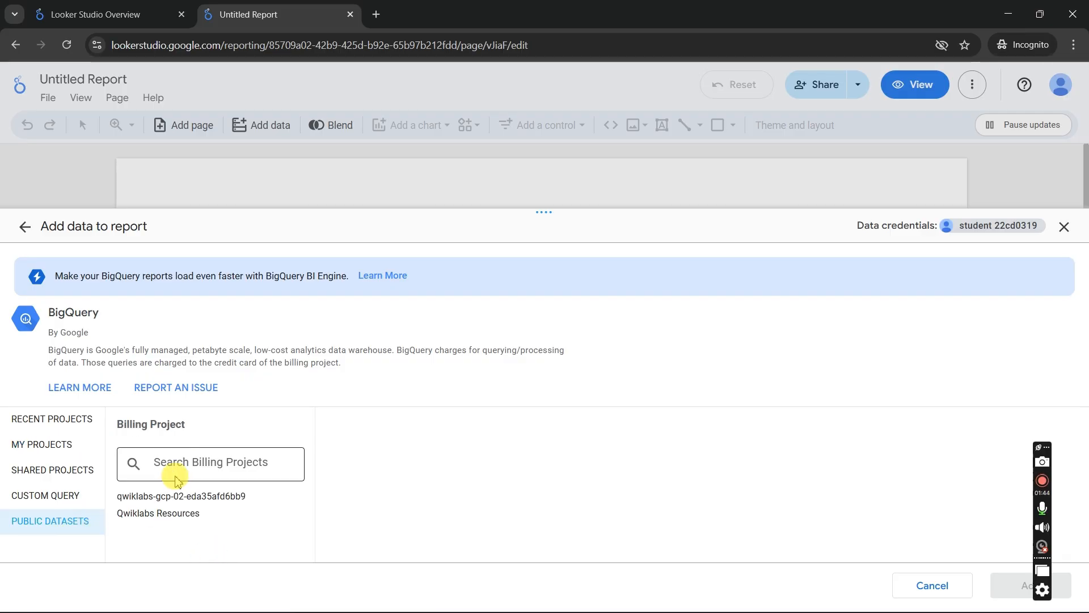
{"action": "left_click", "coordinate": [192, 499]}
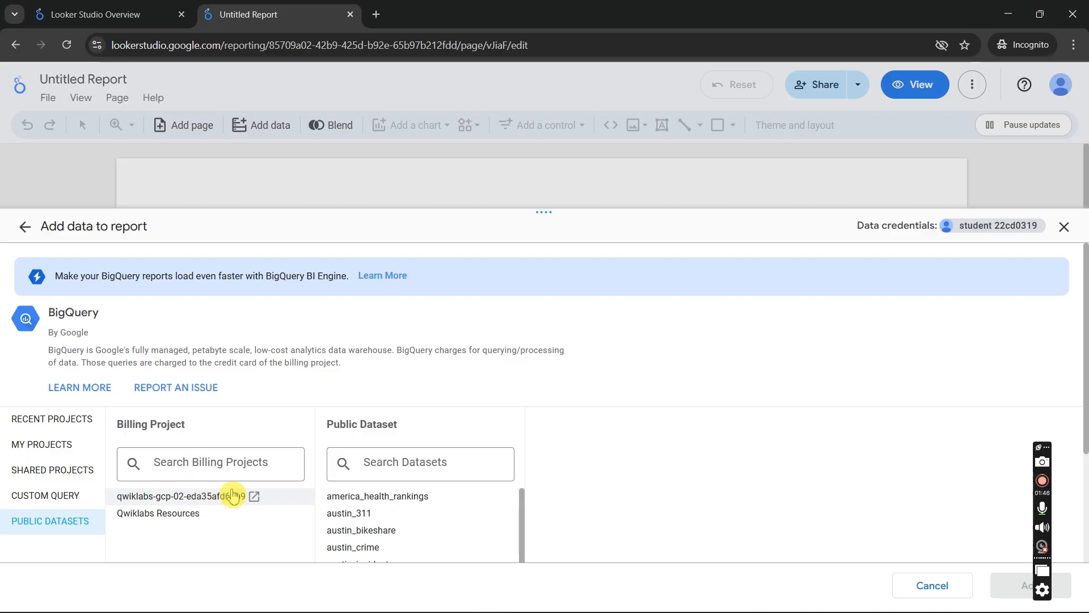
{"action": "key", "text": "alt+Tab"}
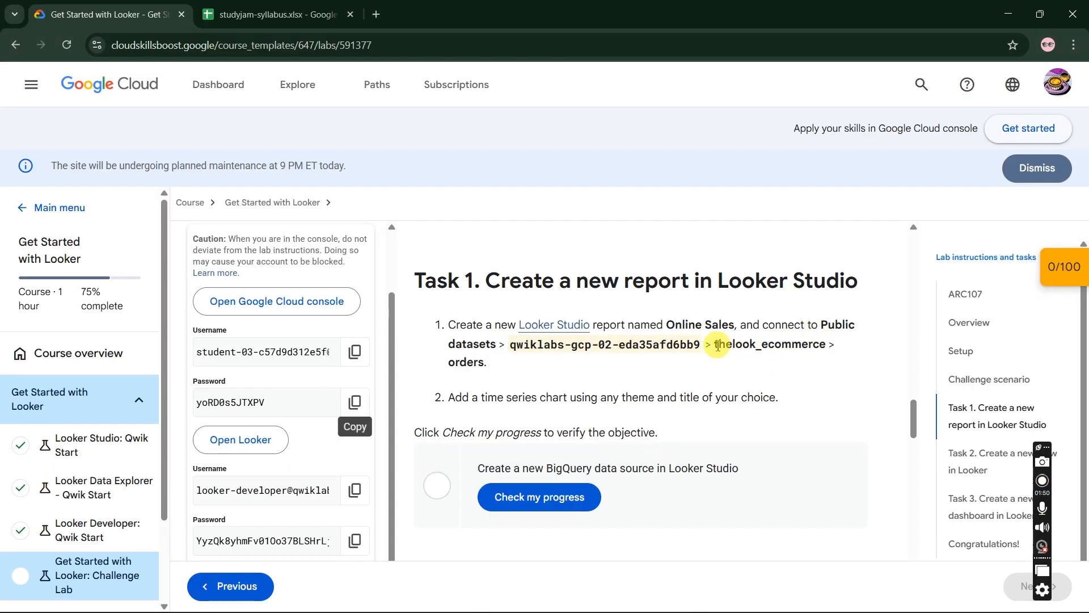
{"action": "left_click_drag", "start_coordinate": [717, 346], "coordinate": [828, 351]}
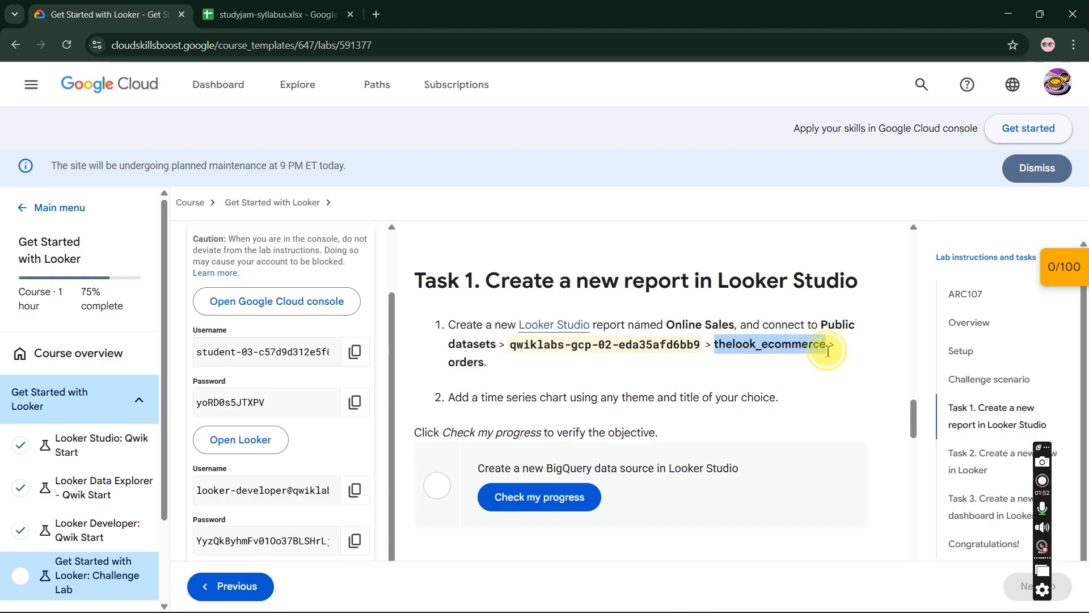
{"action": "key", "text": "ctrl+c"}
{"action": "key", "text": "alt+Tab"}
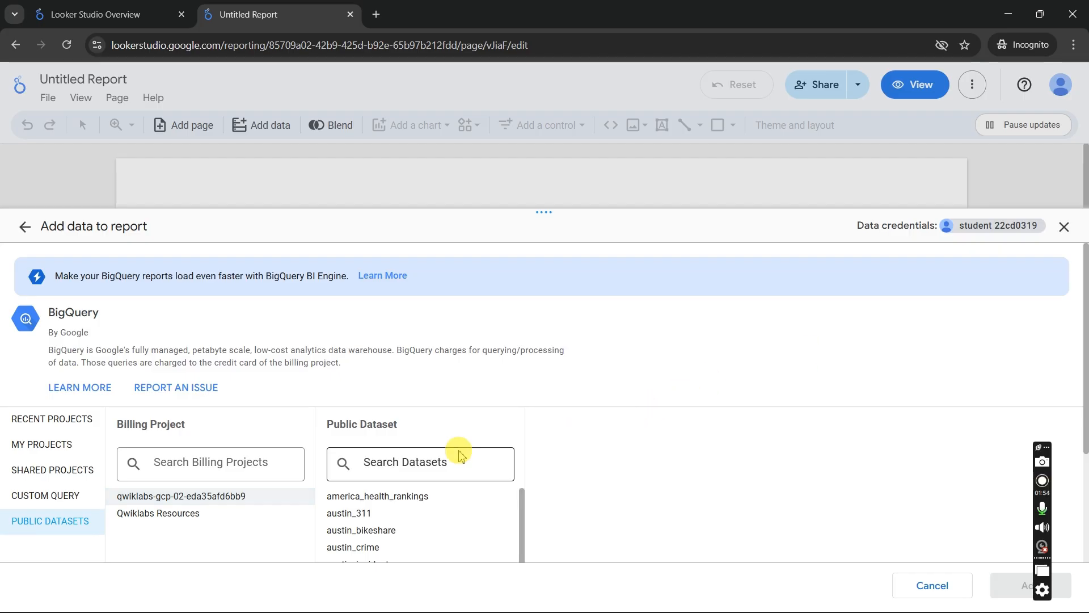
{"action": "left_click", "coordinate": [462, 465]}
{"action": "key", "text": "ctrl+v"}
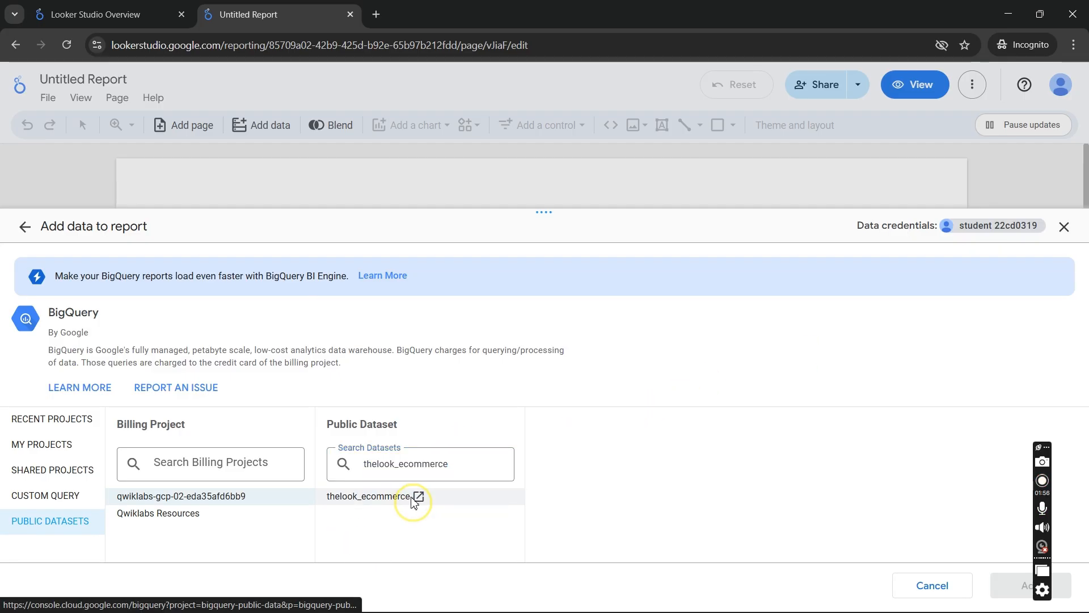
Select the thelook_ecommerce public dataset and close the Google Cloud console page that its link opens
{"action": "left_click", "coordinate": [417, 497]}
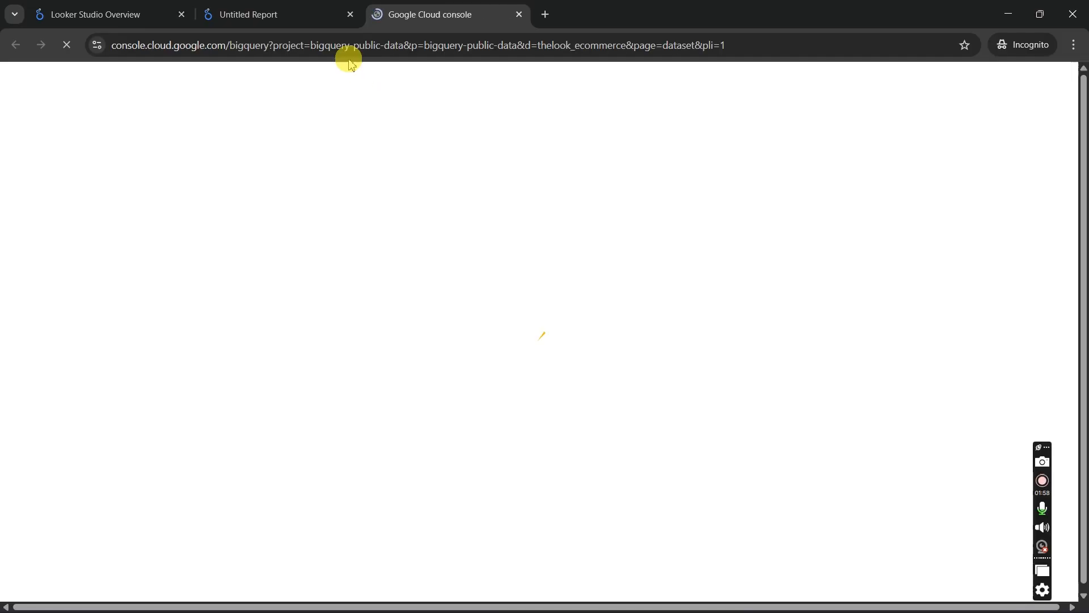
{"action": "left_click", "coordinate": [261, 8]}
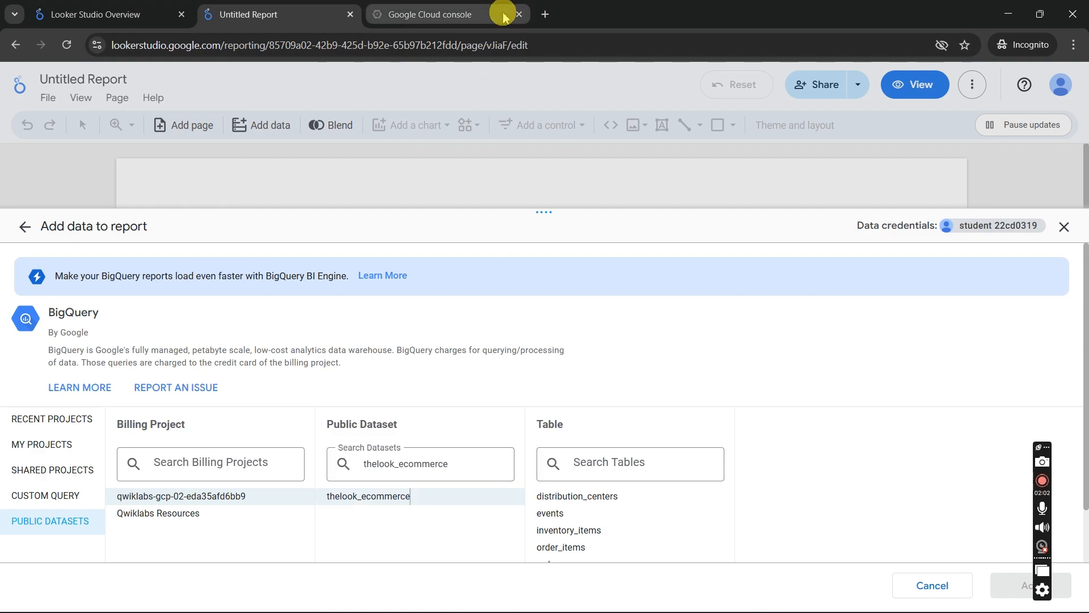
{"action": "left_click", "coordinate": [518, 14]}
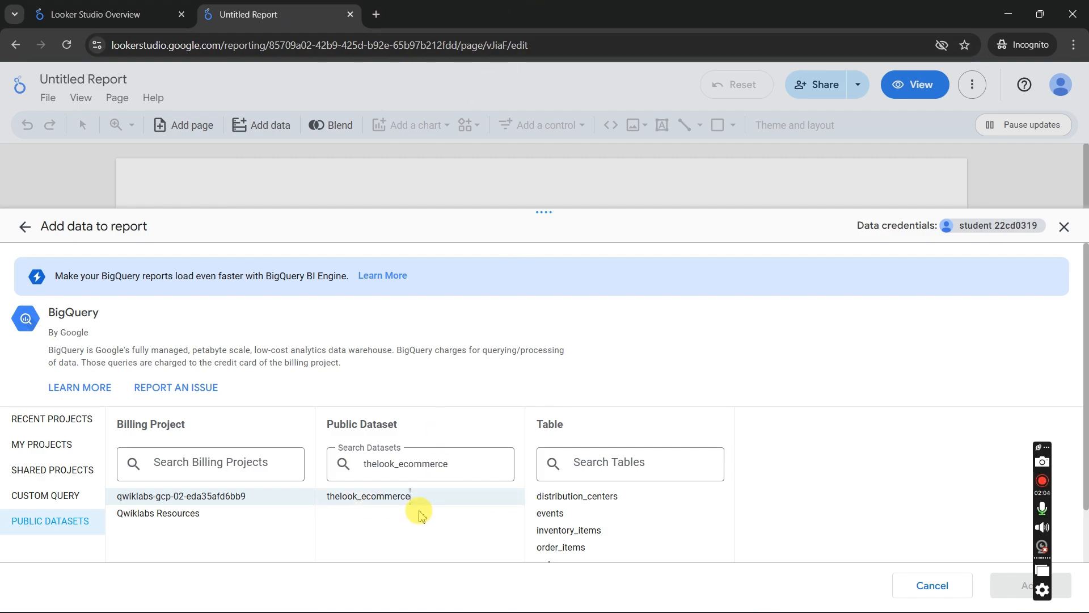
Choose the orders table named in the lab instructions and add it to the report as a data source
{"action": "key", "text": "alt+Tab"}
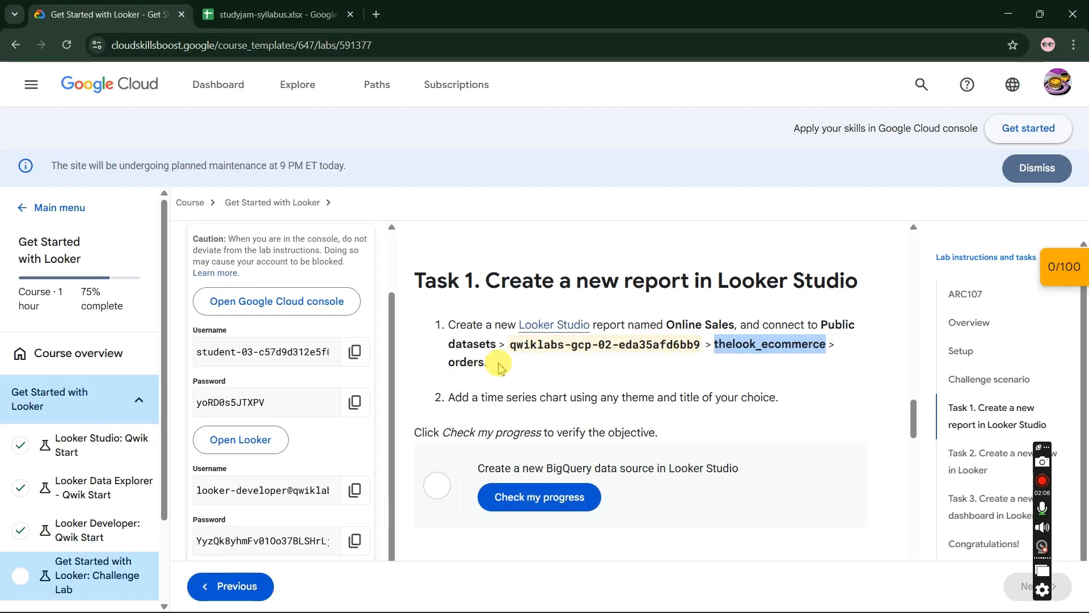
{"action": "left_click_drag", "start_coordinate": [445, 364], "coordinate": [474, 367]}
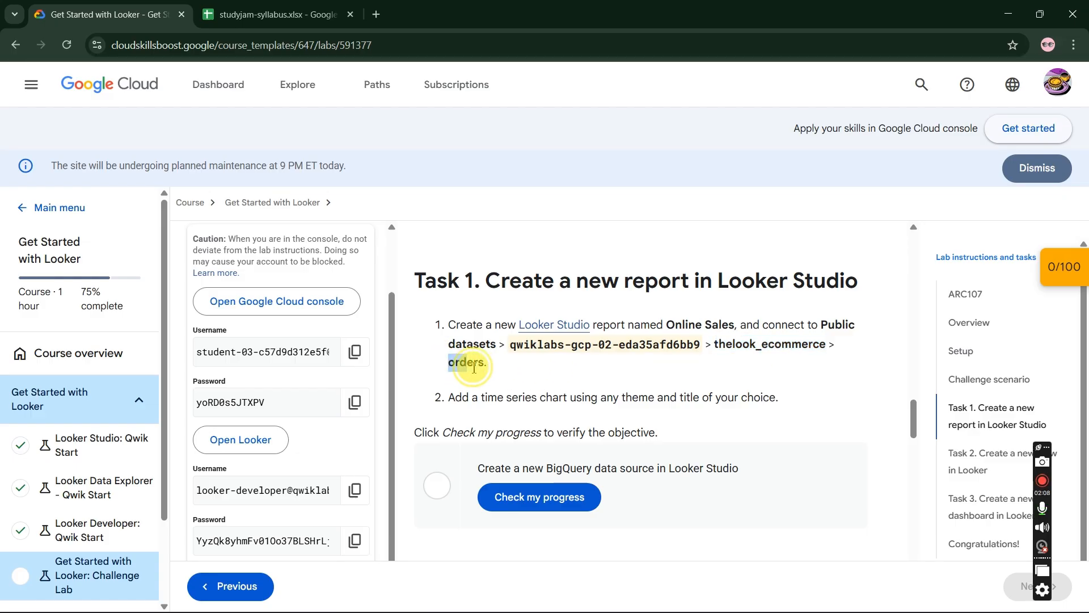
{"action": "key", "text": "alt+Tab"}
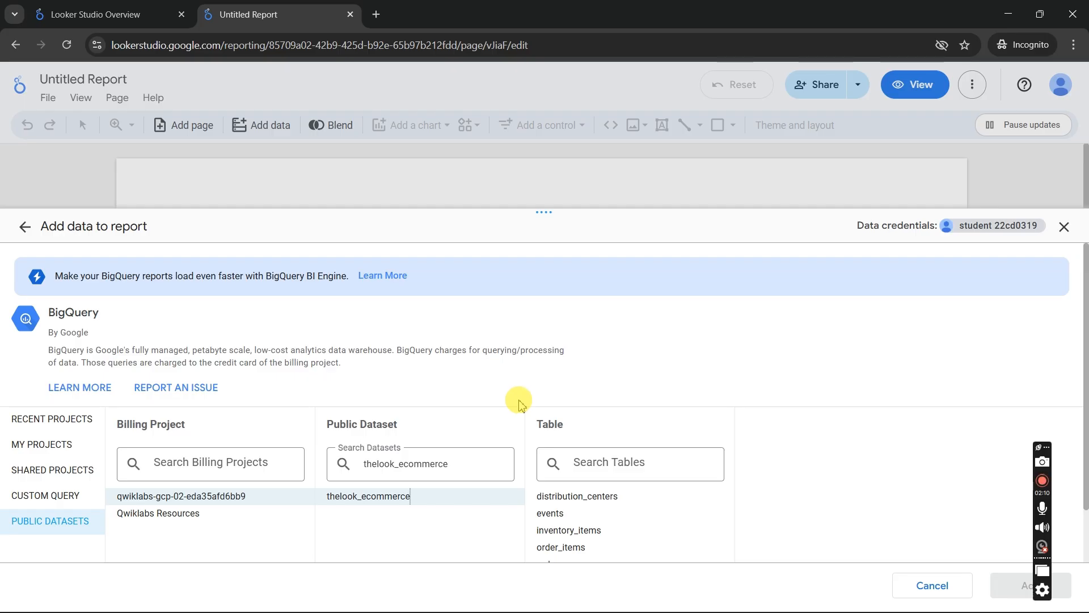
{"action": "left_click", "coordinate": [587, 460]}
{"action": "key", "text": "ctrl+v"}
{"action": "left_click", "coordinate": [548, 497]}
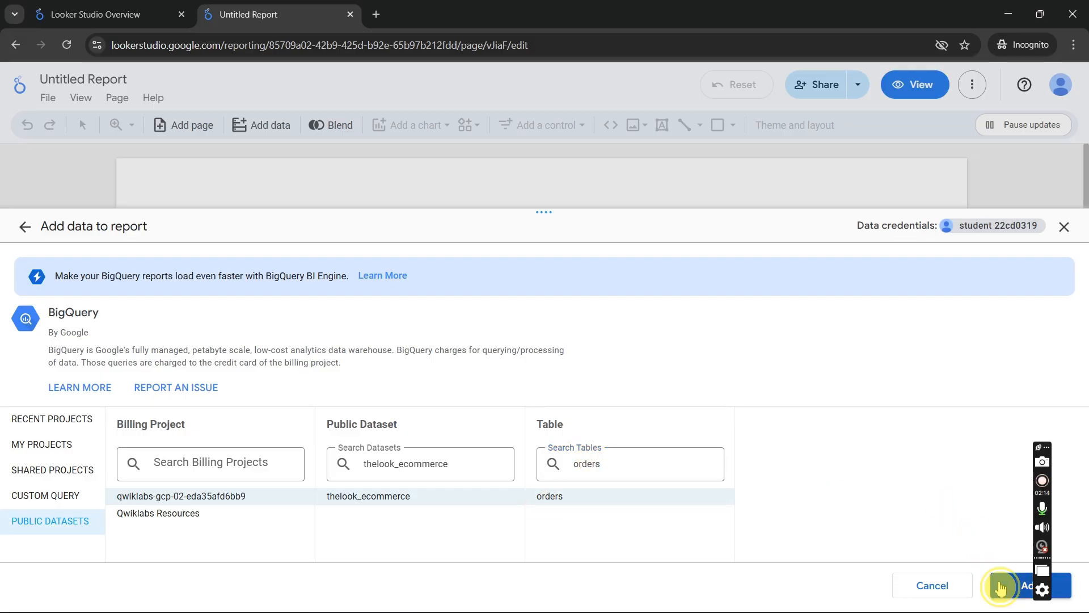
{"action": "left_click", "coordinate": [1000, 586]}
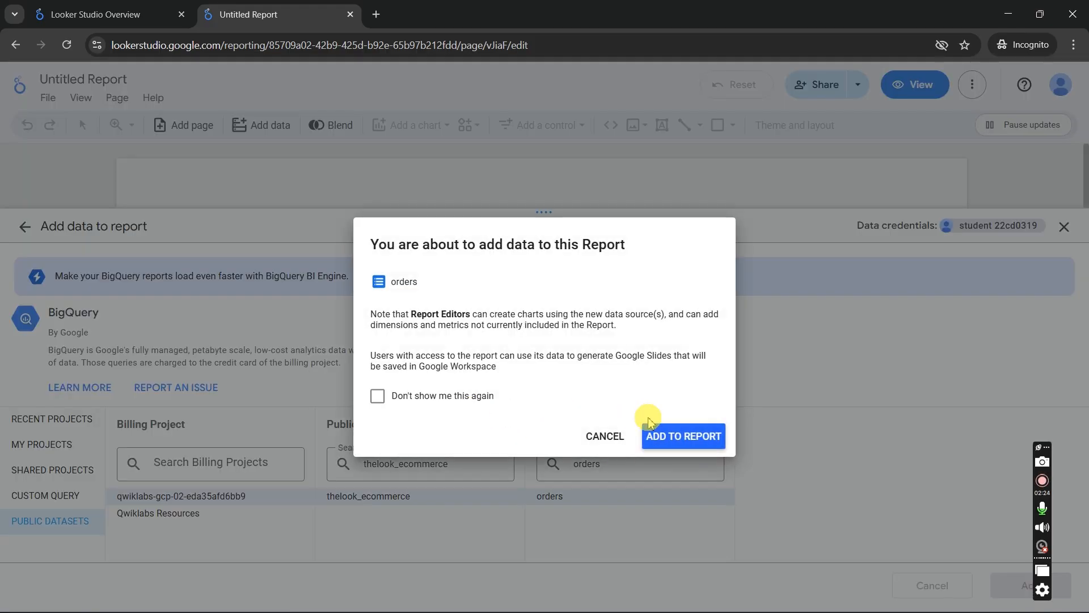
{"action": "left_click", "coordinate": [685, 439]}
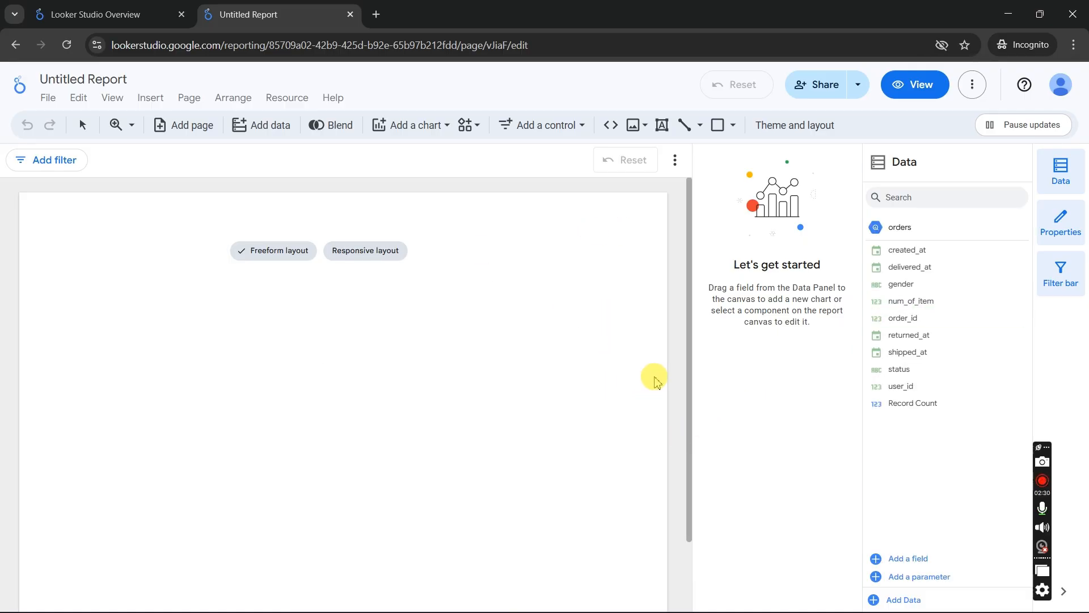
Switch to the lab page, check progress on Task 1's BigQuery data source, and go to the Task 2 instructions
{"action": "key", "text": "alt+Tab"}
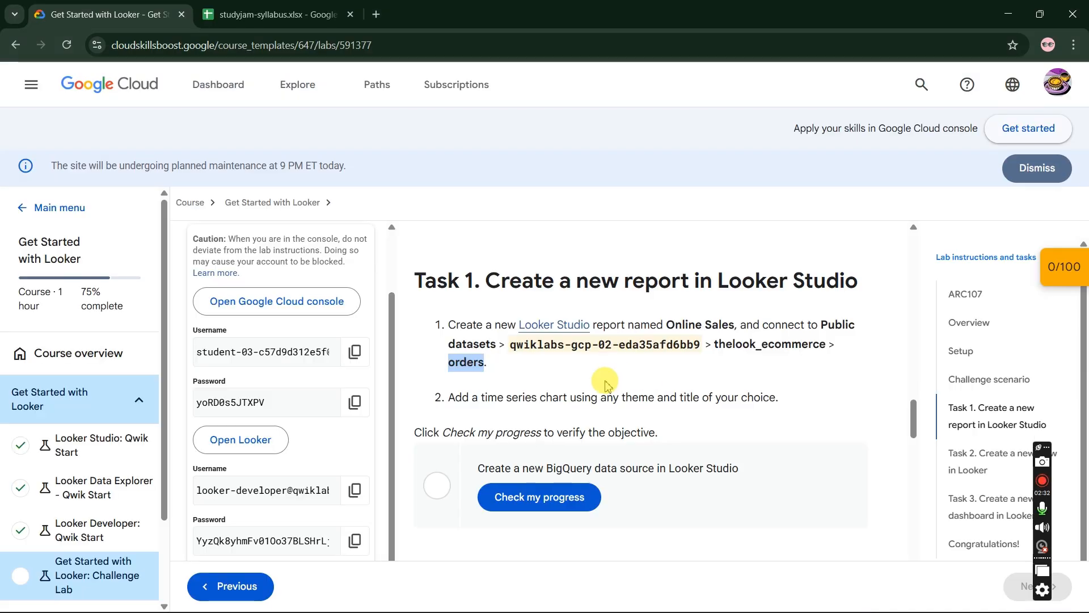
{"action": "left_click", "coordinate": [573, 509]}
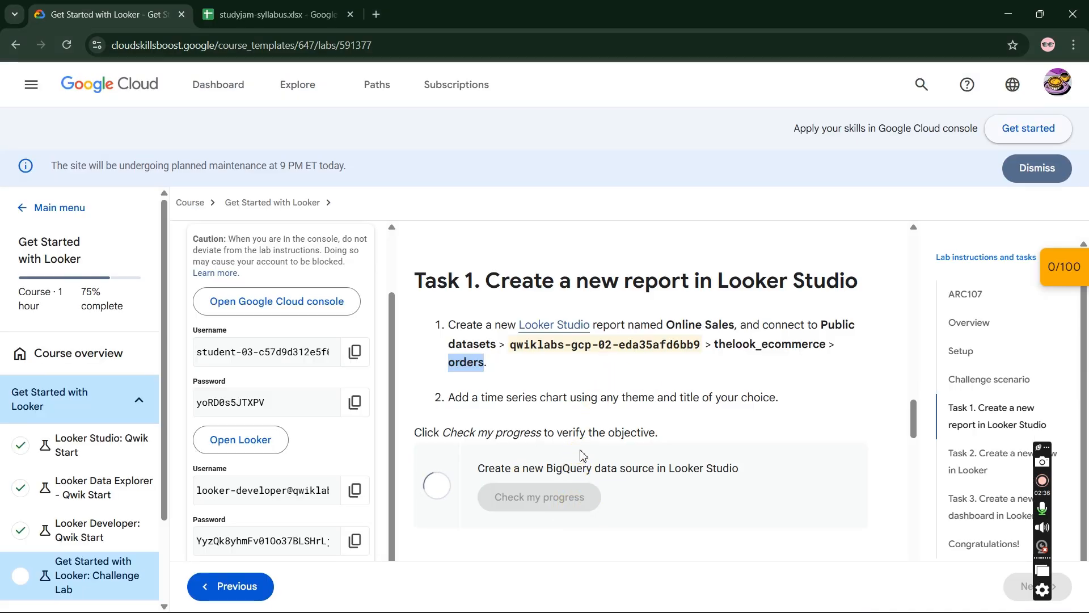
{"action": "scroll", "coordinate": [622, 426], "scroll_direction": "down", "scroll_amount": 3}
{"action": "scroll", "coordinate": [522, 383], "scroll_direction": "up", "scroll_amount": 3}
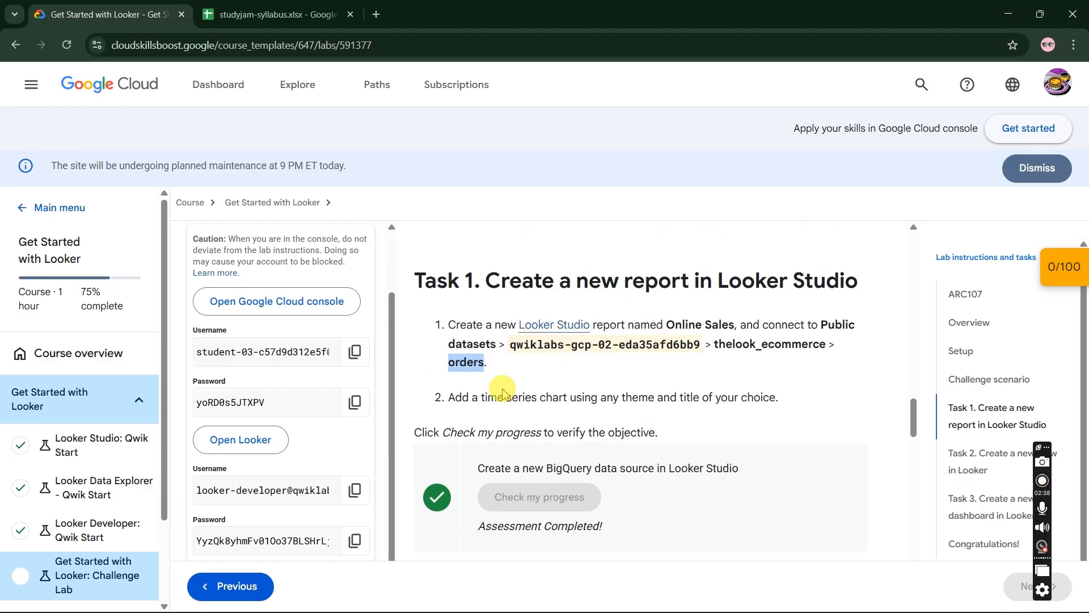
{"action": "scroll", "coordinate": [623, 449], "scroll_direction": "down", "scroll_amount": 3}
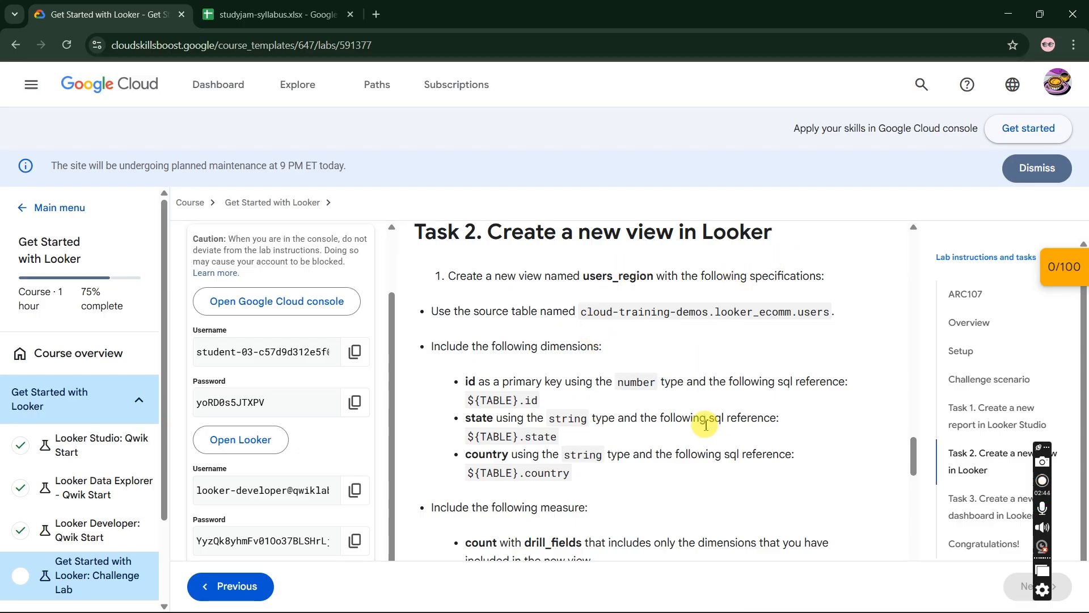
Close the Looker Studio report and overview pages, and open the lab's Looker instance in an incognito window
{"action": "key", "text": "alt+Tab"}
{"action": "left_click", "coordinate": [350, 14]}
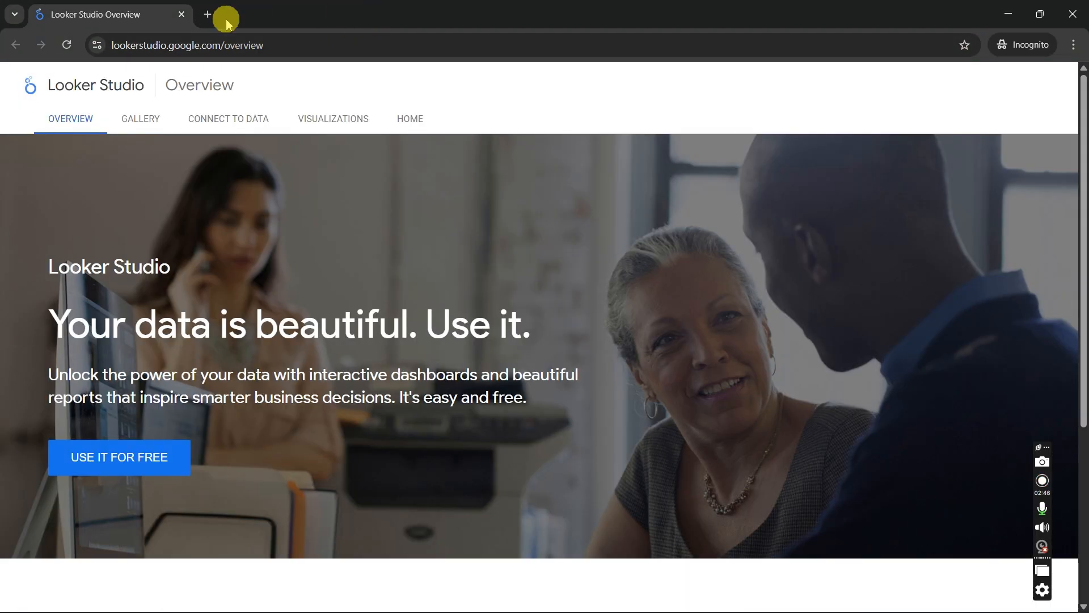
{"action": "key", "text": "alt+Tab"}
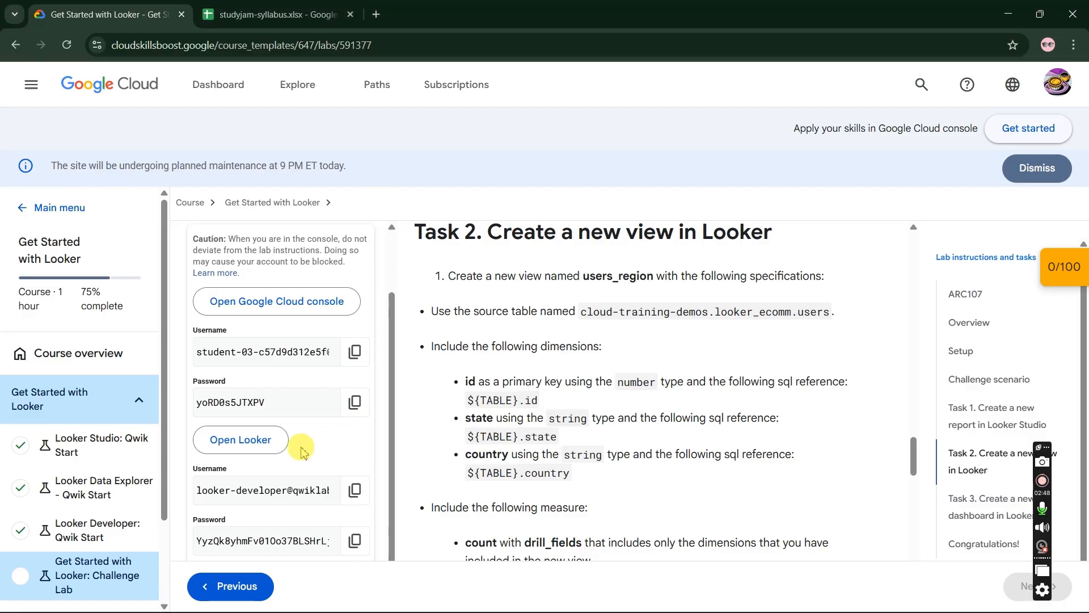
{"action": "right_click", "coordinate": [232, 441]}
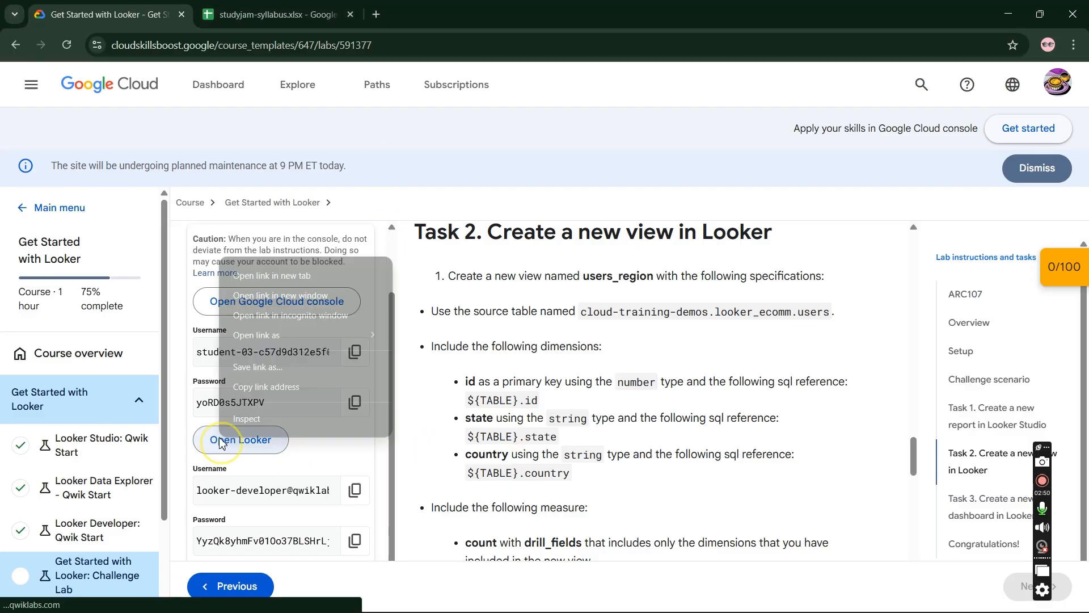
{"action": "left_click", "coordinate": [346, 317]}
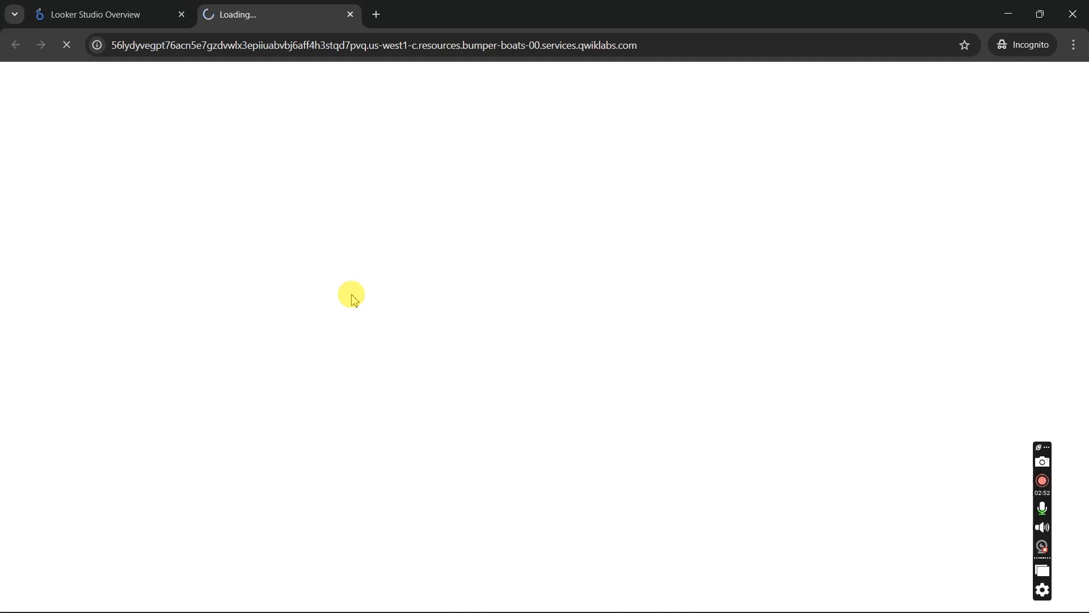
{"action": "left_click", "coordinate": [181, 14]}
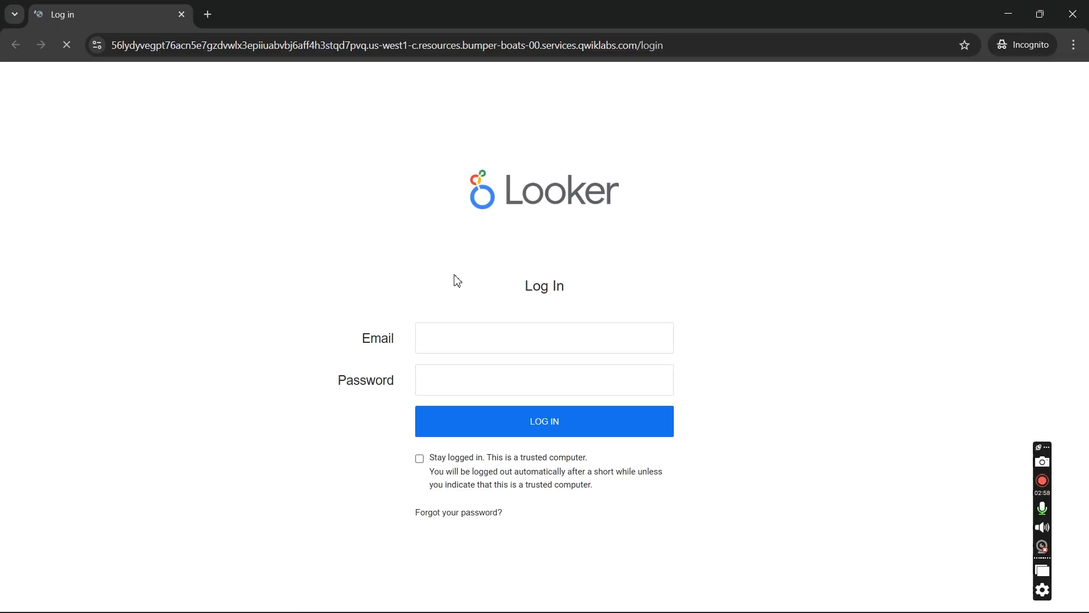
Log in to Looker with the developer account's email and password copied from the lab page
{"action": "key", "text": "alt+Tab"}
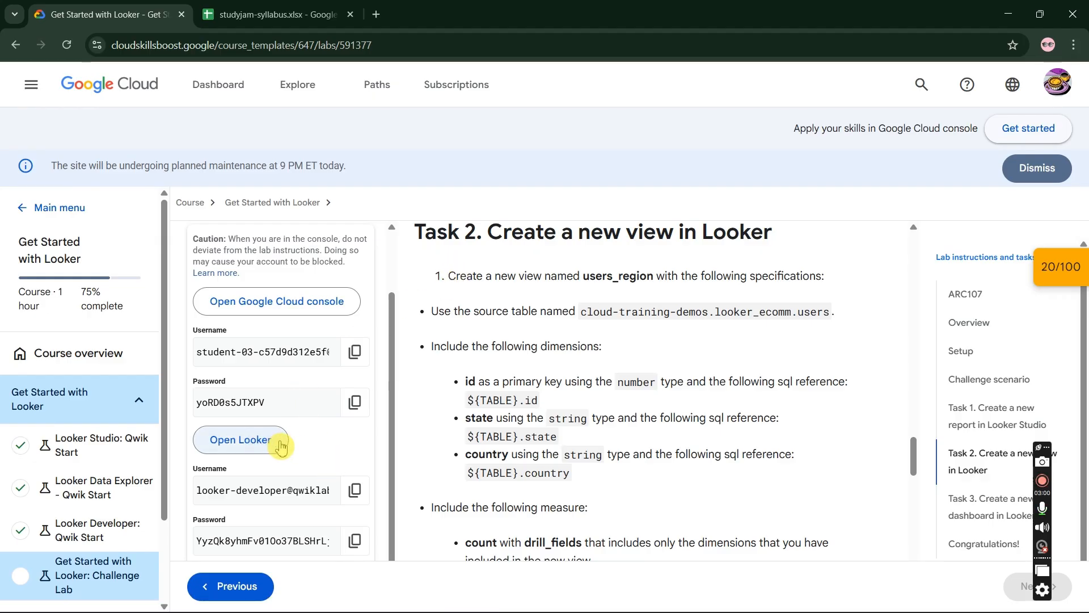
{"action": "left_click", "coordinate": [355, 504]}
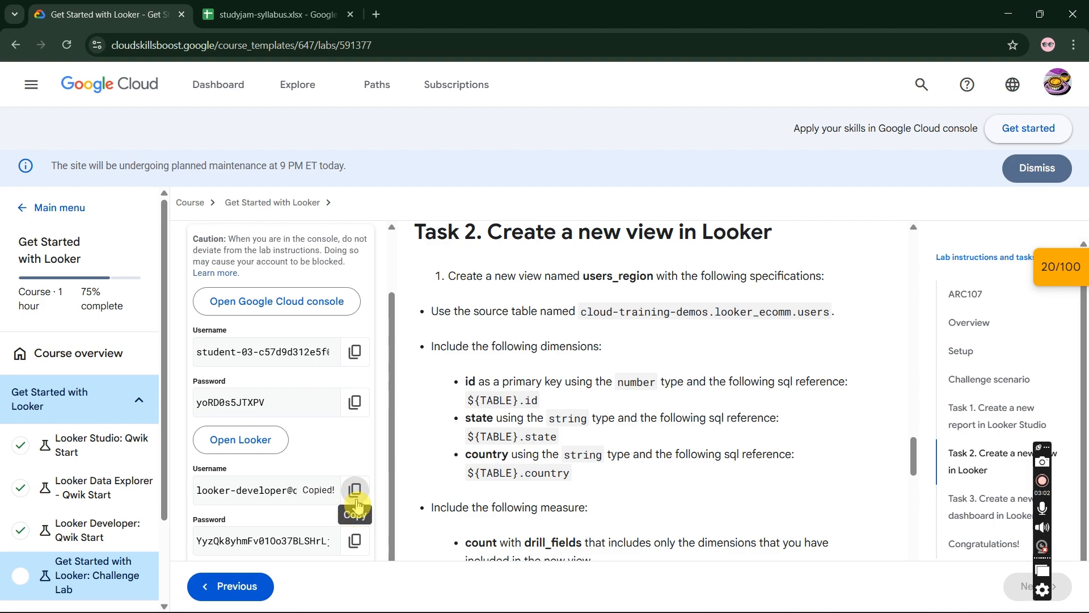
{"action": "key", "text": "alt+Tab"}
{"action": "left_click", "coordinate": [557, 338]}
{"action": "key", "text": "ctrl+v"}
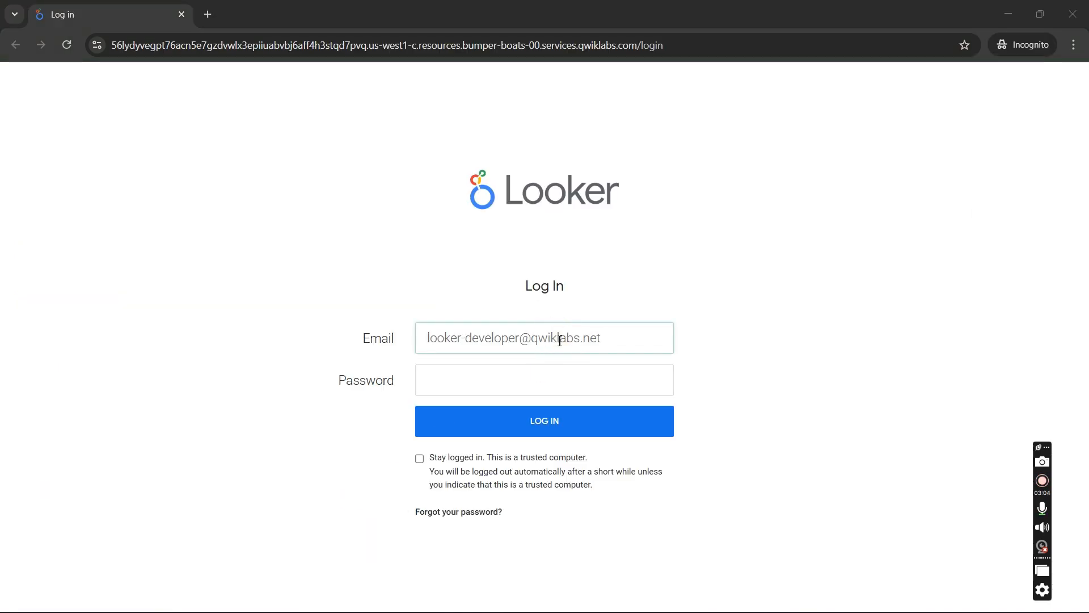
{"action": "key", "text": "alt+Tab"}
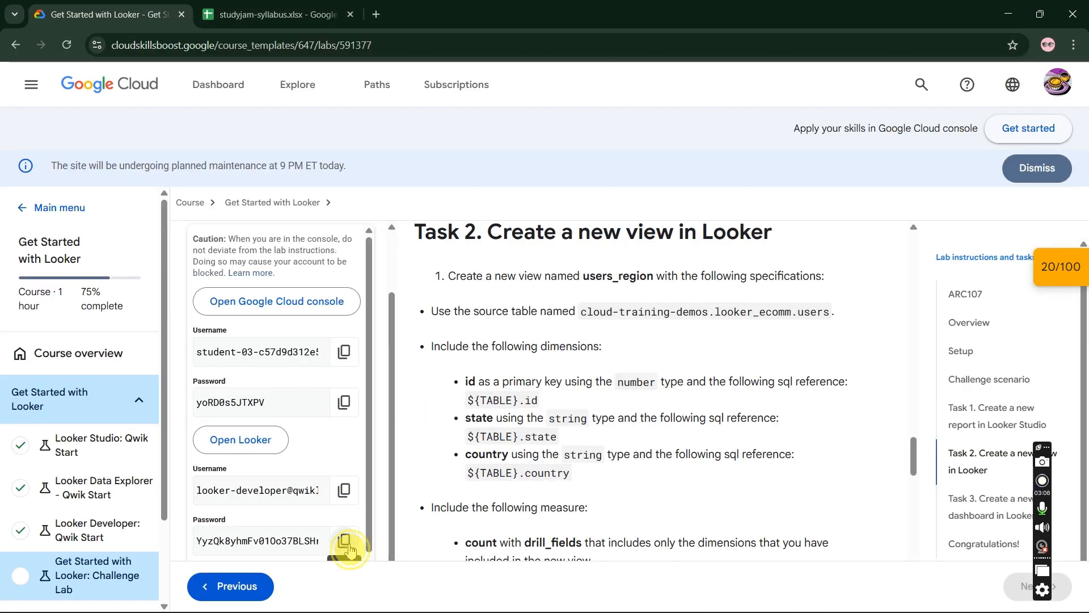
{"action": "left_click", "coordinate": [344, 541]}
{"action": "key", "text": "alt+Tab"}
{"action": "left_click", "coordinate": [548, 395]}
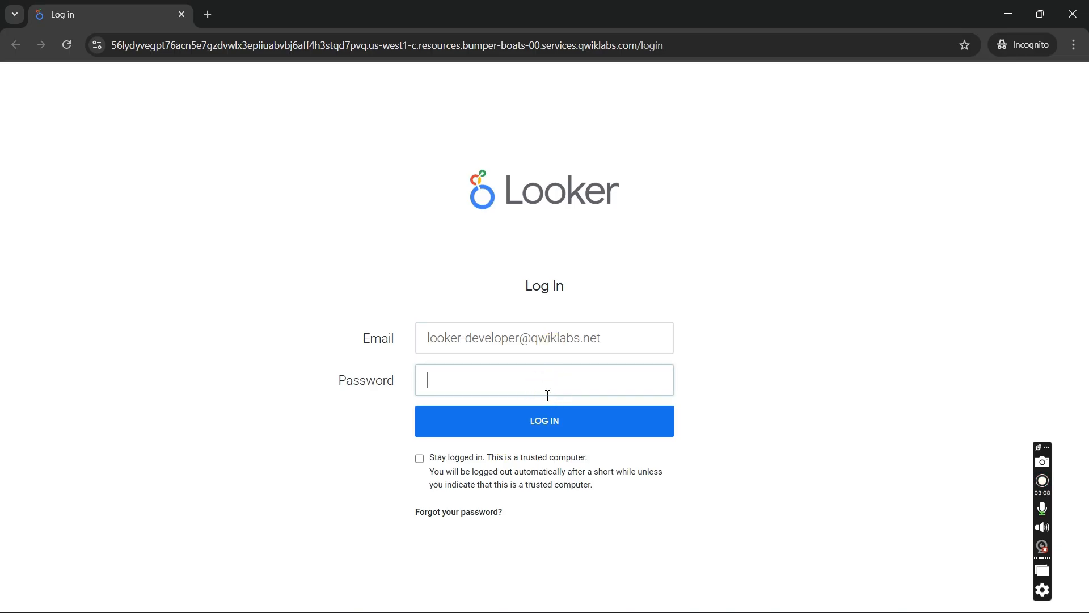
{"action": "key", "text": "ctrl+v"}
{"action": "left_click", "coordinate": [542, 423]}
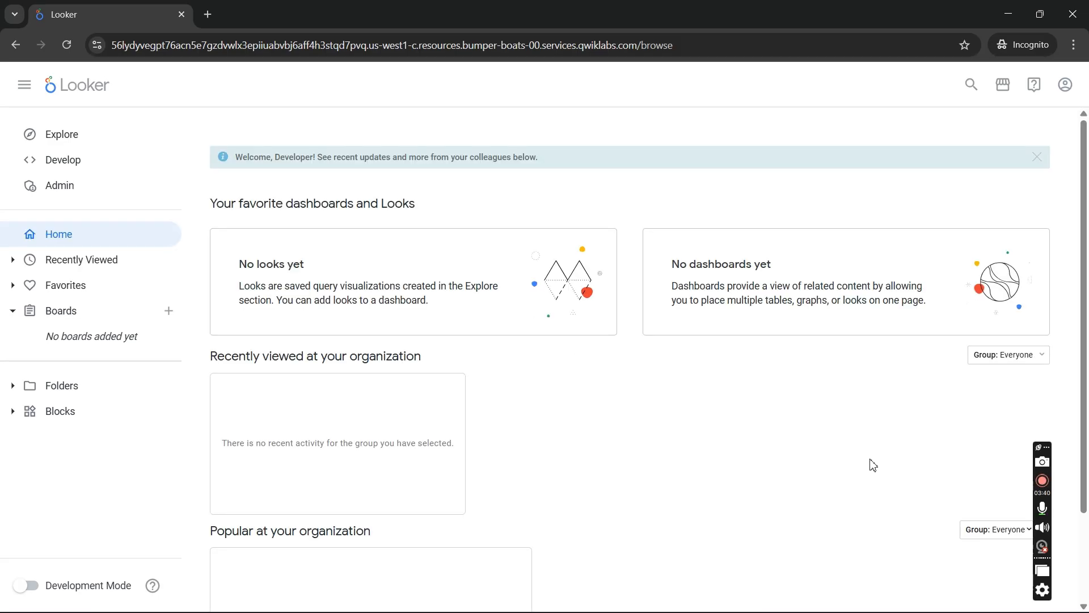
Turn on Development Mode and open the qwiklabs-ecommerce project
{"action": "left_click", "coordinate": [29, 587]}
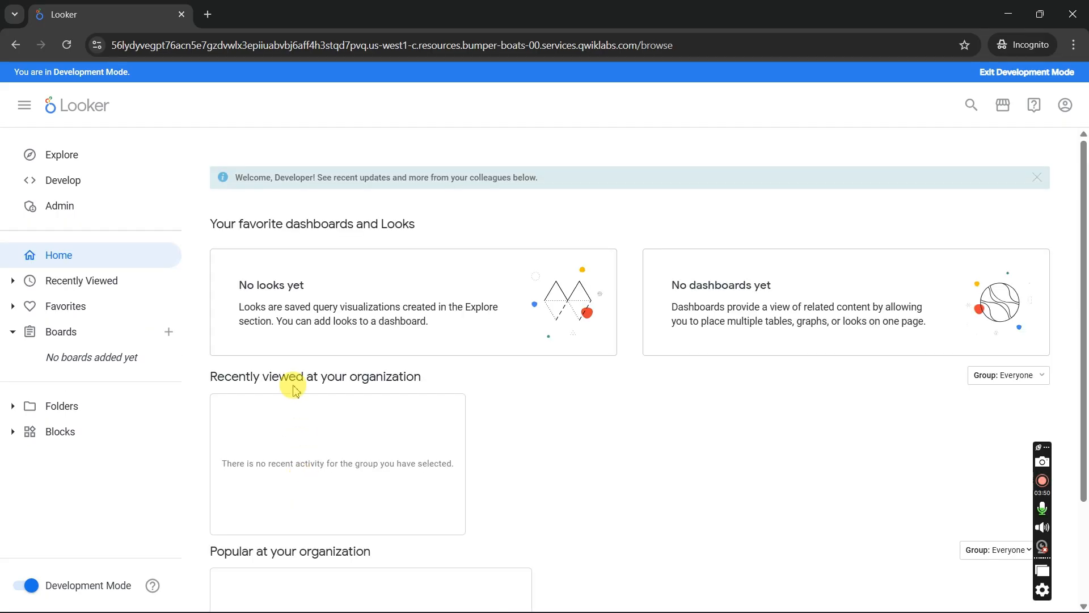
{"action": "left_click", "coordinate": [140, 185]}
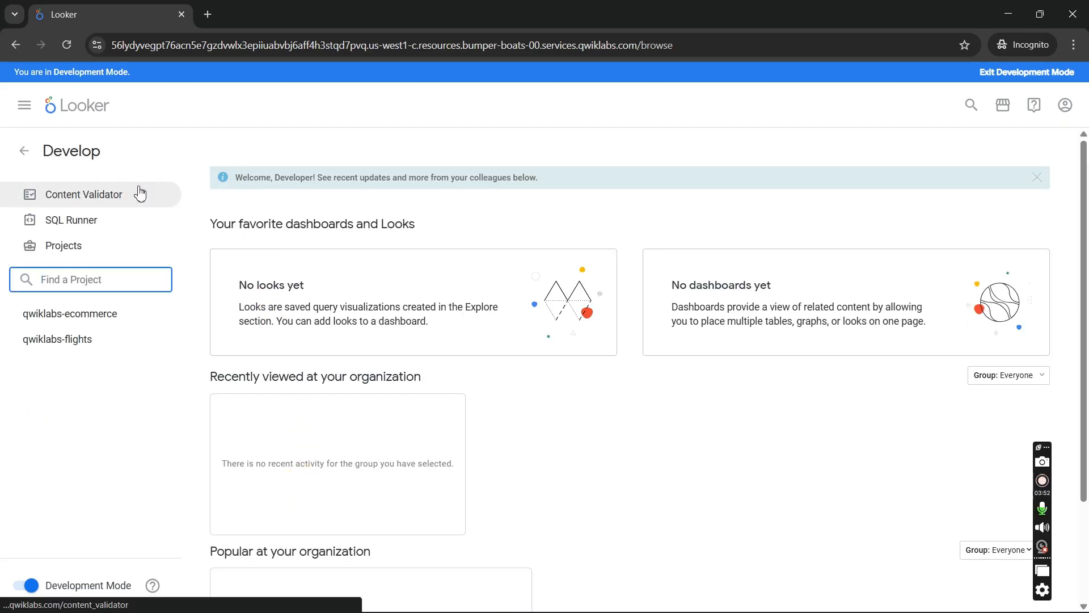
{"action": "left_click", "coordinate": [64, 315]}
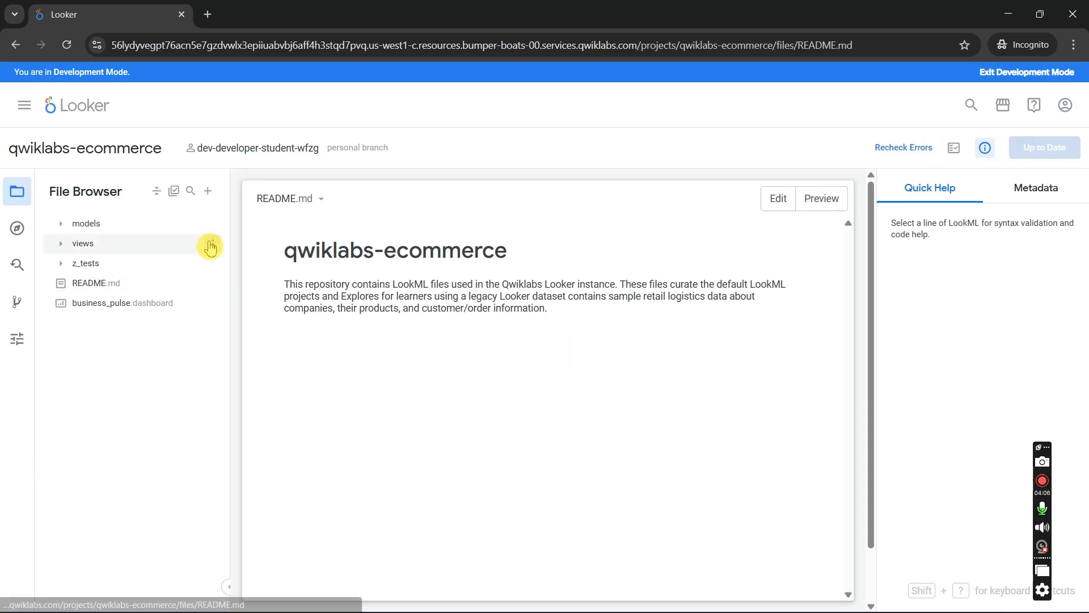
Create a view file named users_region in the project's views folder, copying the name from the Notepad notes
{"action": "left_click", "coordinate": [210, 246]}
{"action": "left_click", "coordinate": [252, 399]}
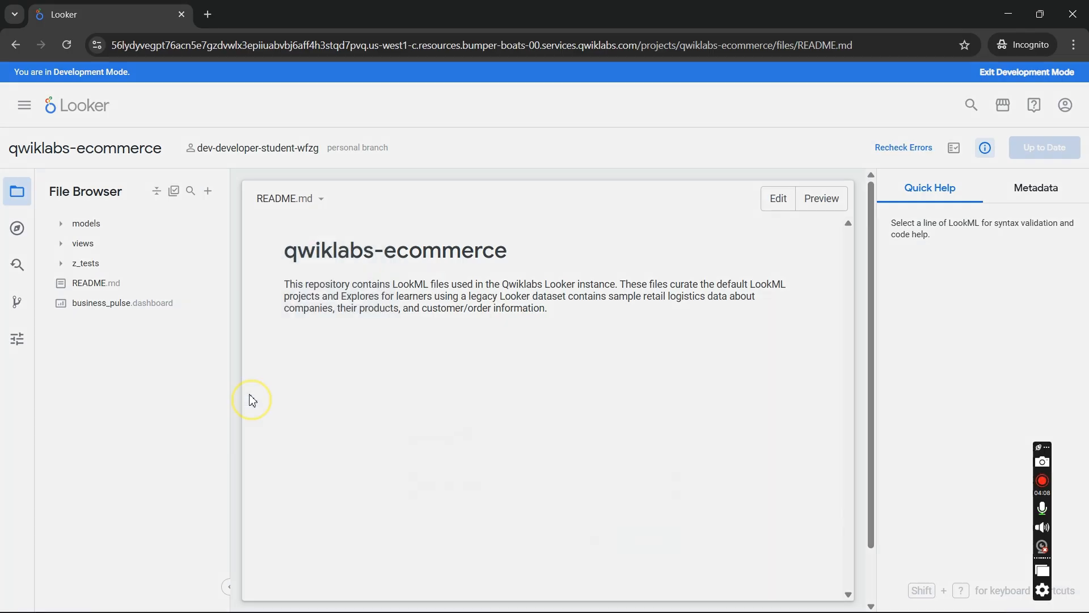
{"action": "key", "text": "alt+Tab"}
{"action": "key", "text": "Tab"}
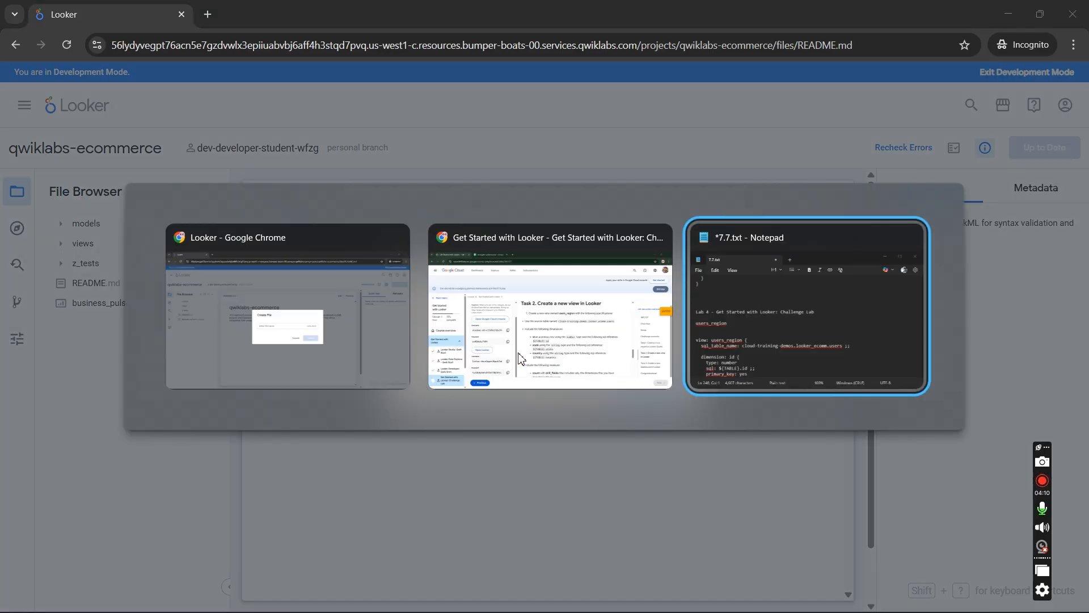
{"action": "left_click_drag", "start_coordinate": [652, 392], "coordinate": [583, 396]}
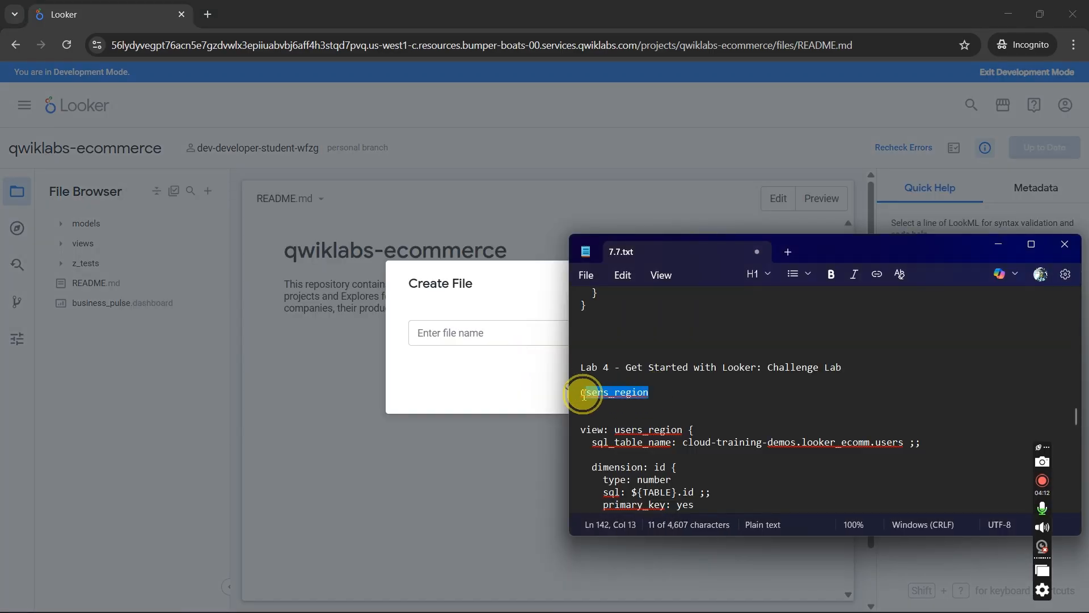
{"action": "left_click", "coordinate": [662, 394]}
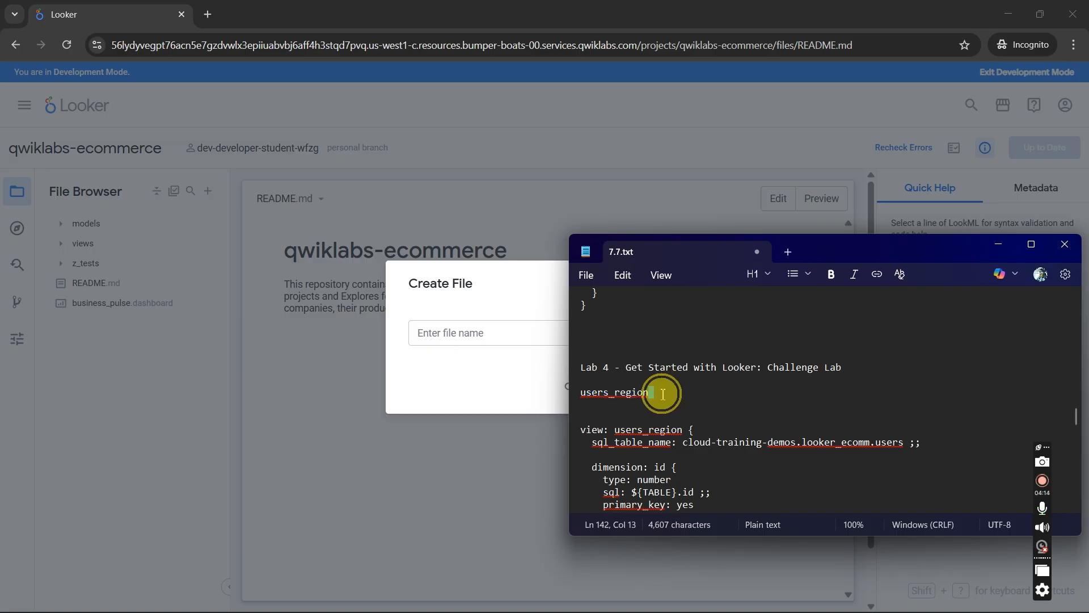
{"action": "left_click_drag", "start_coordinate": [662, 394], "coordinate": [579, 393]}
{"action": "left_click", "coordinate": [469, 341]}
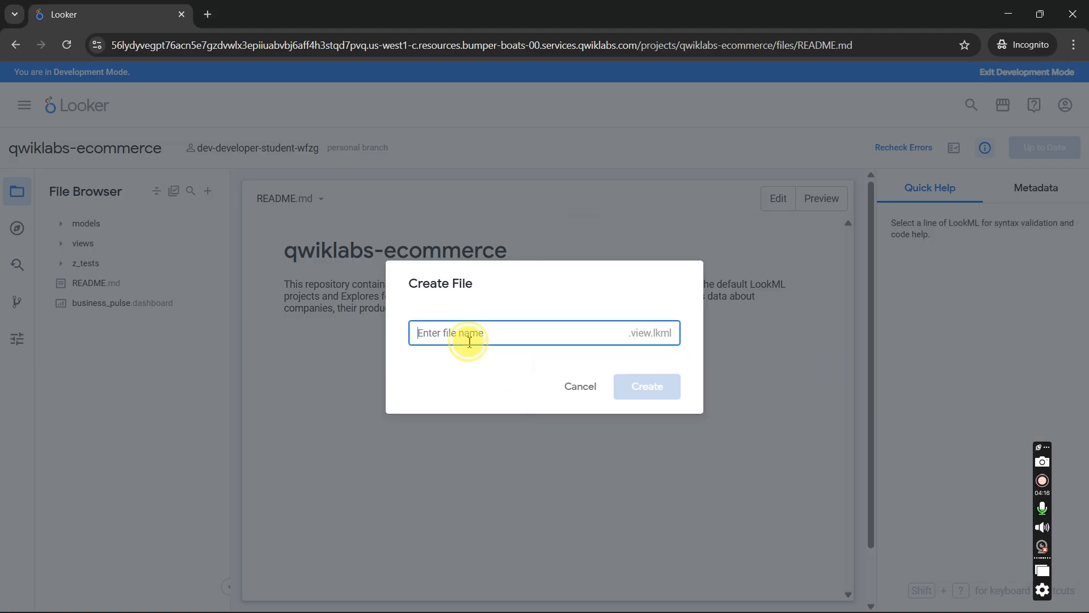
{"action": "key", "text": "ctrl+v"}
{"action": "left_click", "coordinate": [676, 394]}
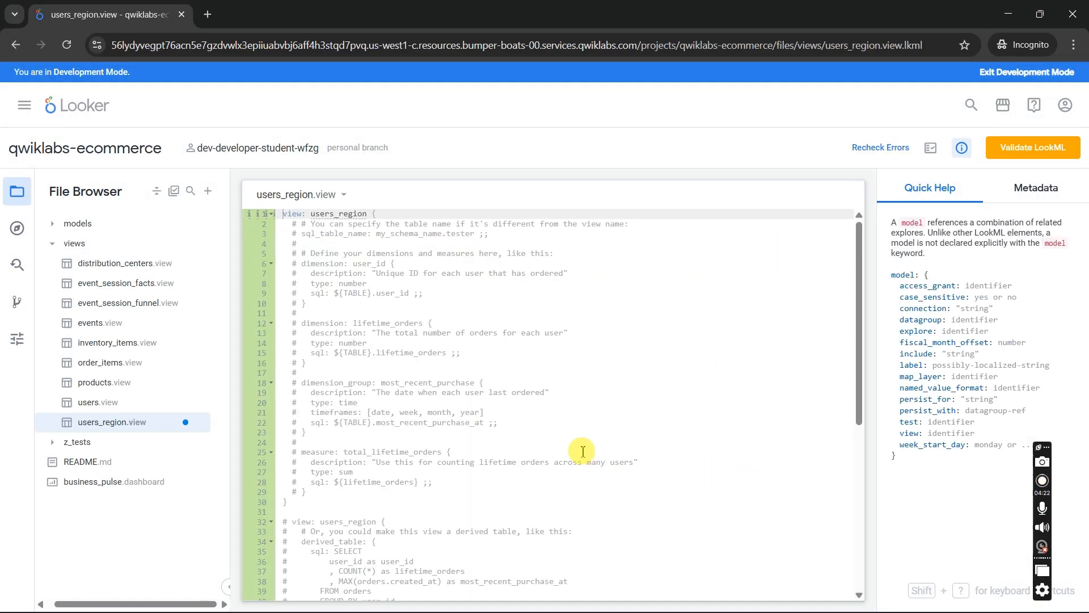
Replace the users_region view's template with the Notepad LookML defining id, state and country dimensions and a count measure, and save it
{"action": "key", "text": "ctrl+a"}
{"action": "key", "text": "BackSpace"}
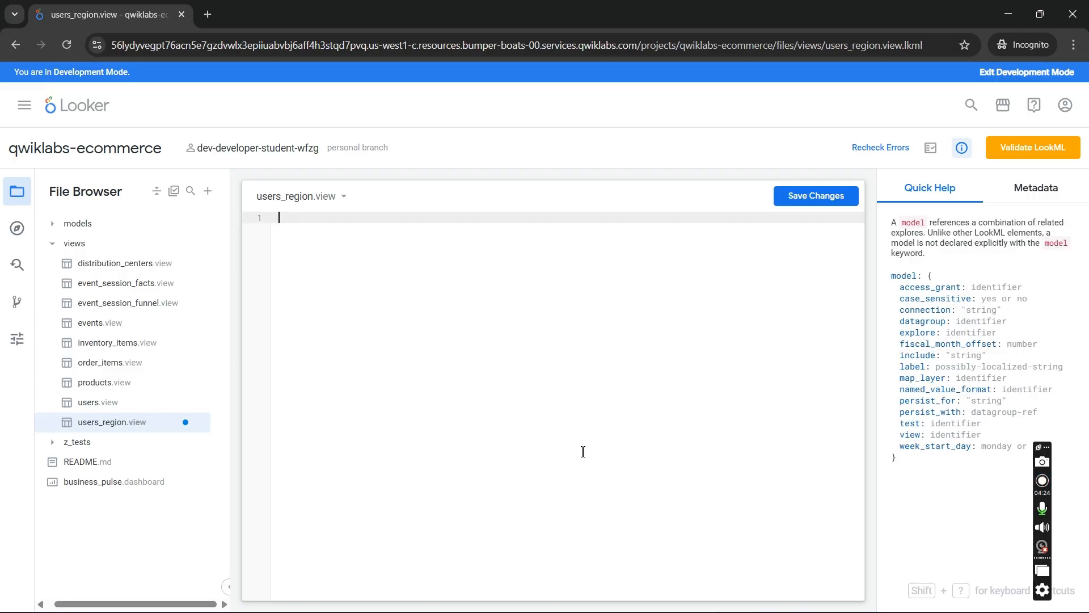
{"action": "key", "text": "alt+Tab"}
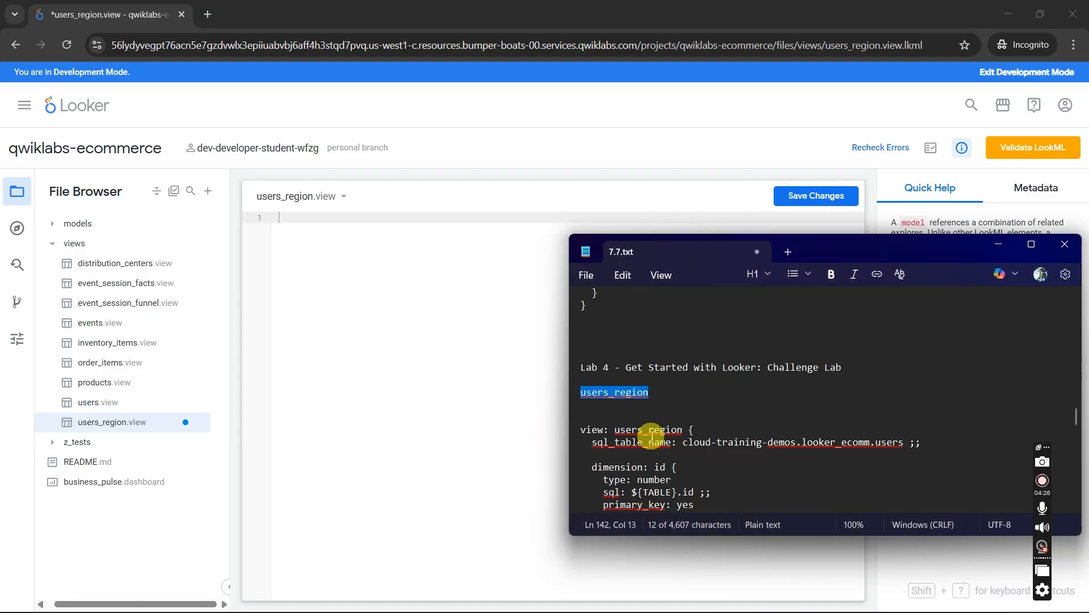
{"action": "left_click_drag", "start_coordinate": [583, 429], "coordinate": [679, 466]}
{"action": "scroll", "coordinate": [678, 466], "scroll_direction": "down", "scroll_amount": 5}
{"action": "scroll", "coordinate": [679, 468], "scroll_direction": "down", "scroll_amount": 2}
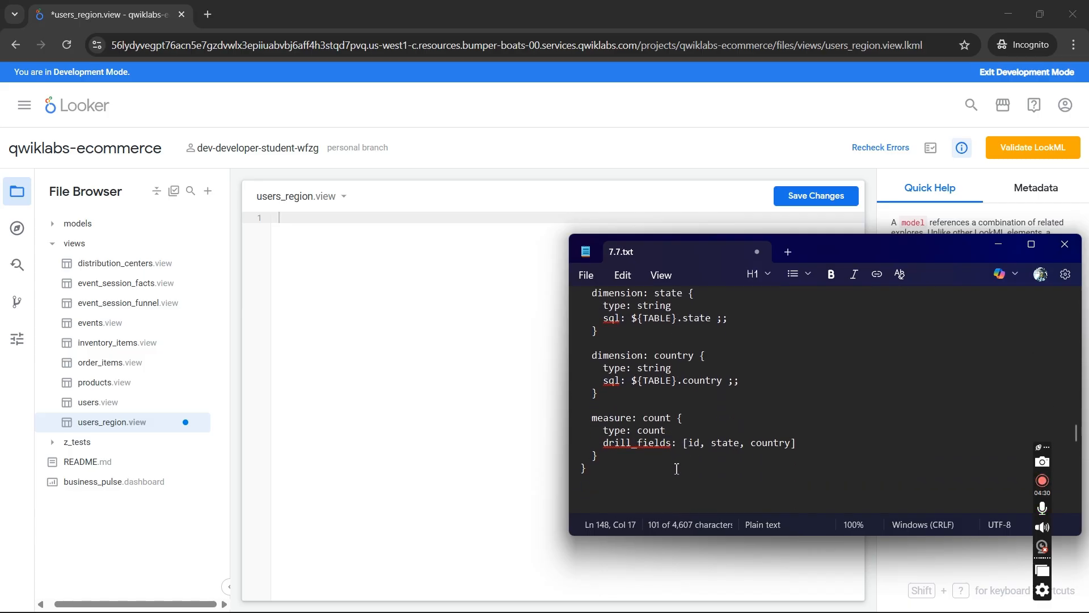
{"action": "left_click", "coordinate": [655, 467], "text": "shift"}
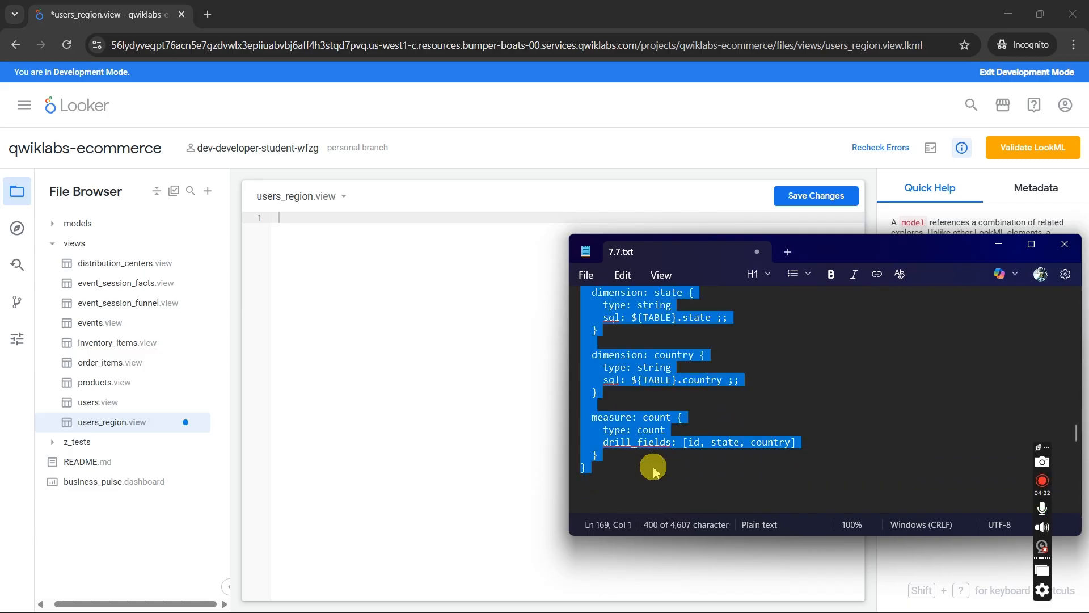
{"action": "scroll", "coordinate": [655, 472], "scroll_direction": "down", "scroll_amount": 2}
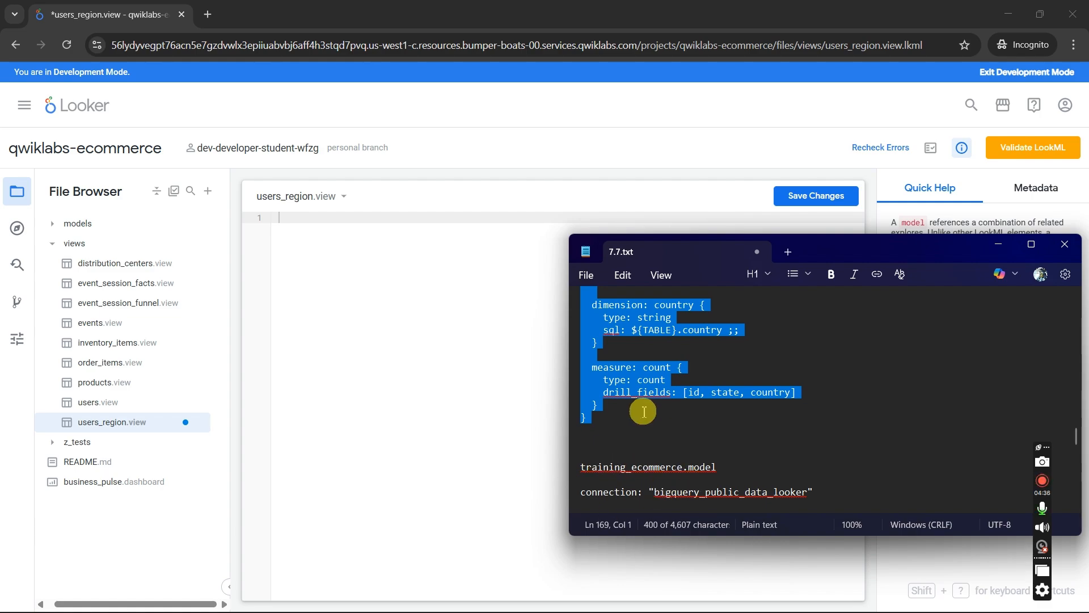
{"action": "left_click", "coordinate": [466, 400]}
{"action": "key", "text": "ctrl+v"}
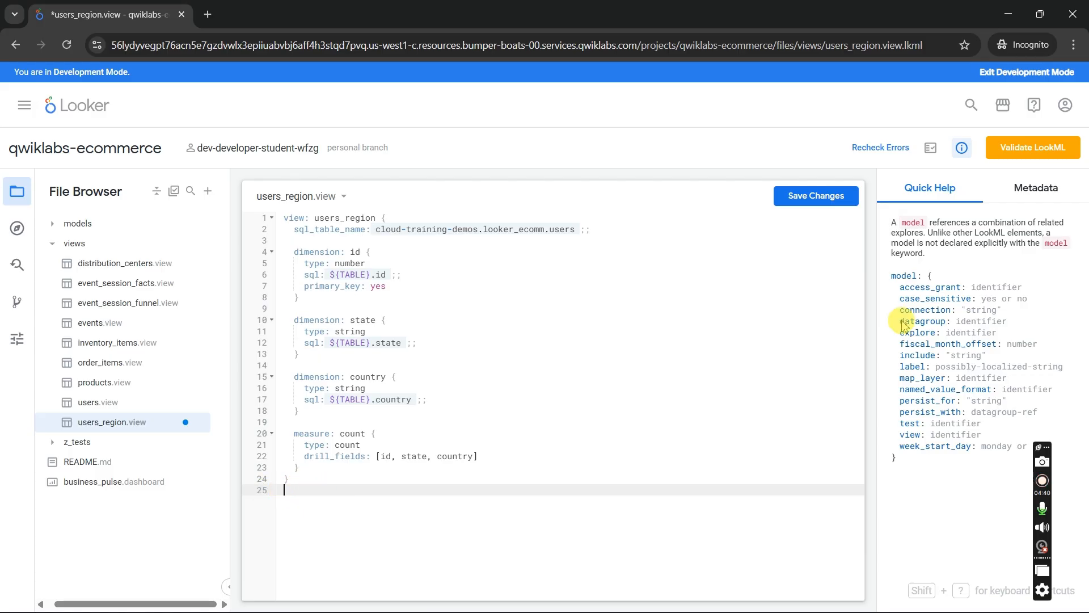
{"action": "left_click", "coordinate": [816, 199]}
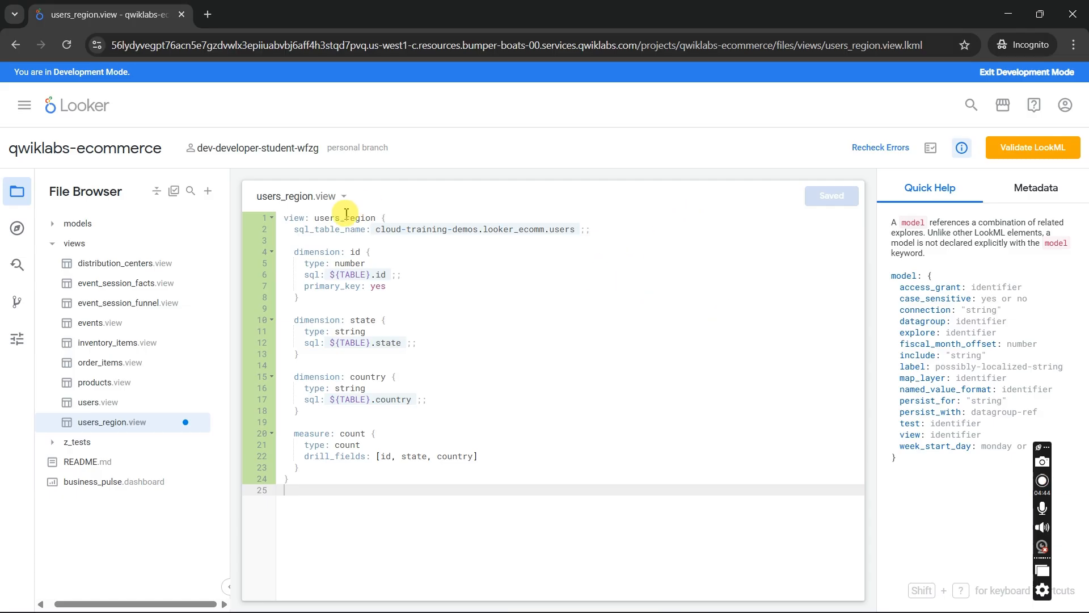
Open training_ecommerce.model from the project's models folder and clear all its existing code
{"action": "left_click", "coordinate": [152, 225]}
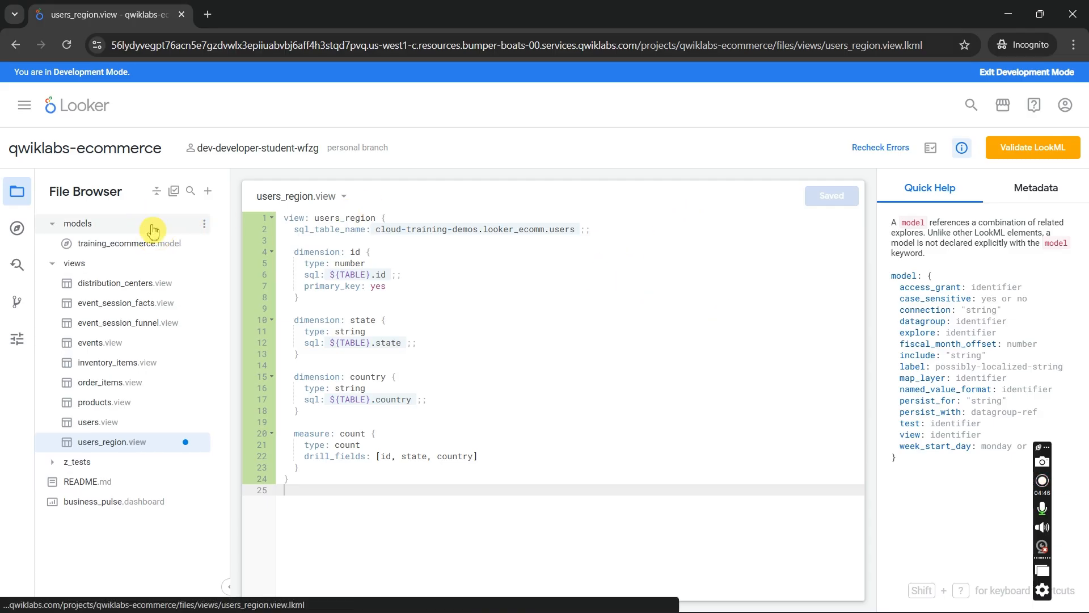
{"action": "left_click", "coordinate": [150, 245]}
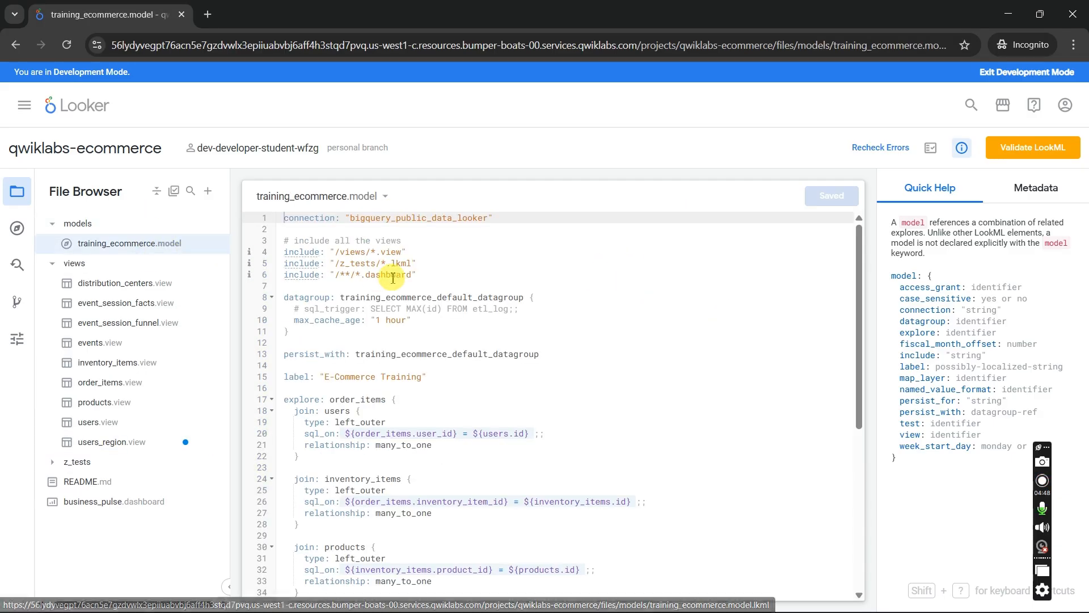
{"action": "left_click", "coordinate": [393, 276]}
{"action": "key", "text": "ctrl+a"}
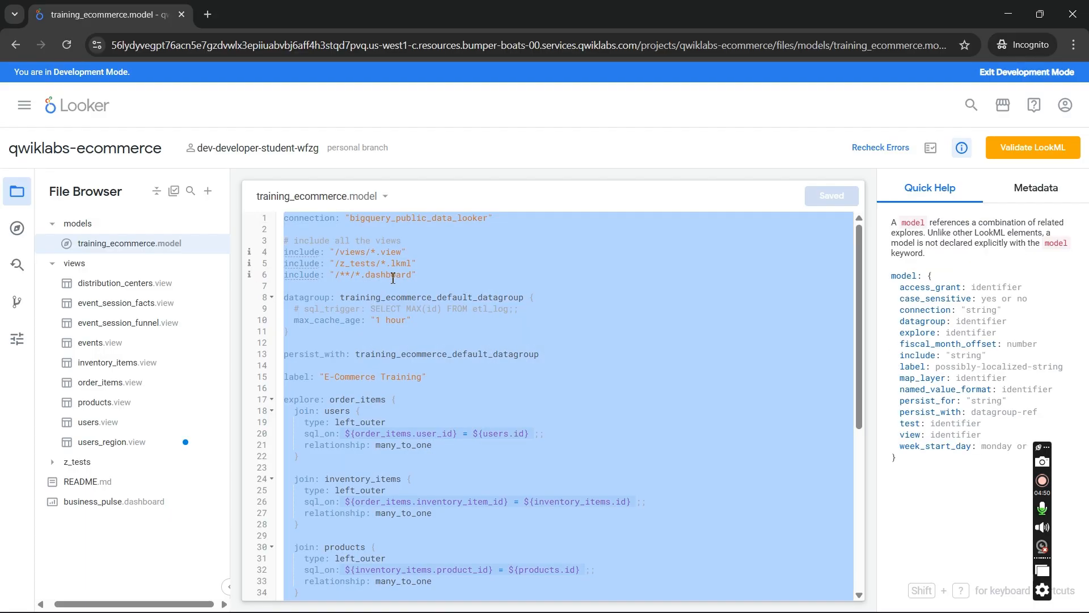
{"action": "key", "text": "BackSpace"}
Fill training_ecommerce.model with the model code from the Notepad notes, including the users_region join in the events Explore, and save it
{"action": "key", "text": "alt+Tab"}
{"action": "scroll", "coordinate": [564, 385], "scroll_direction": "down", "scroll_amount": 5}
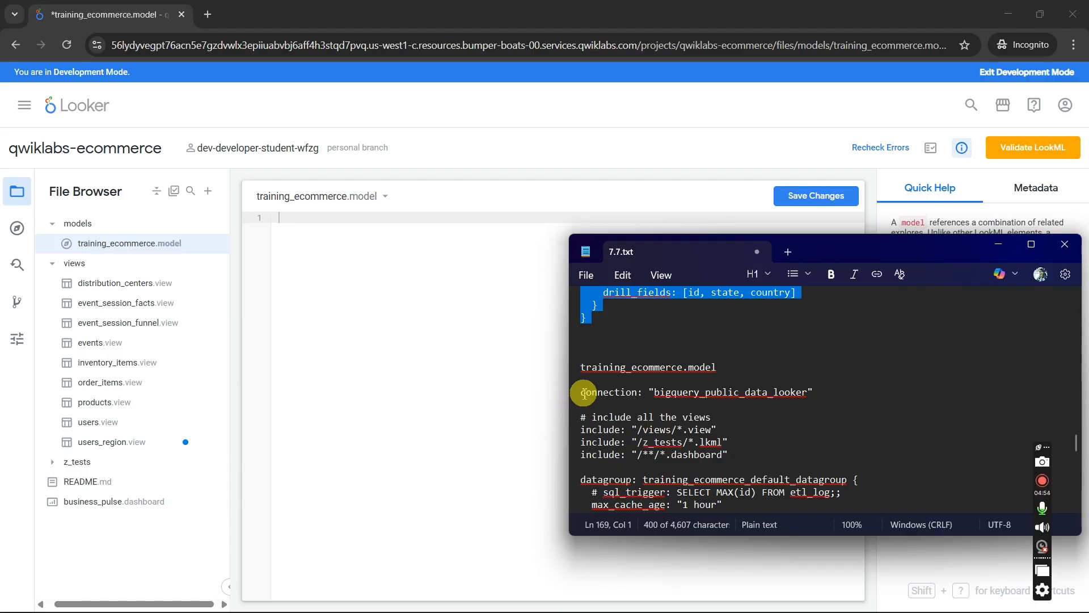
{"action": "left_click_drag", "start_coordinate": [584, 393], "coordinate": [652, 420]}
{"action": "scroll", "coordinate": [655, 423], "scroll_direction": "down", "scroll_amount": 8}
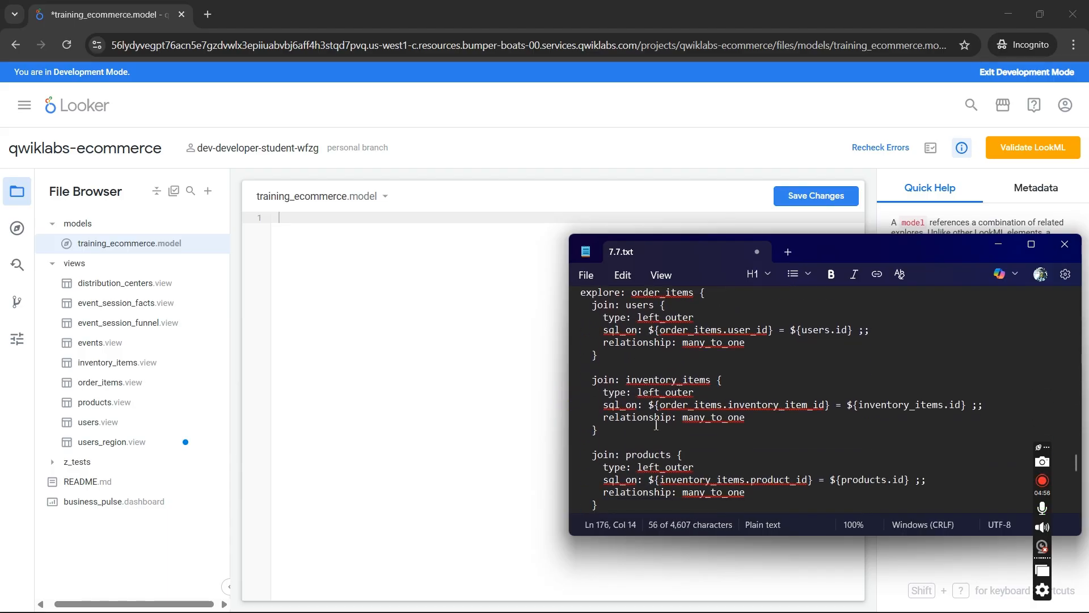
{"action": "scroll", "coordinate": [656, 425], "scroll_direction": "down", "scroll_amount": 15}
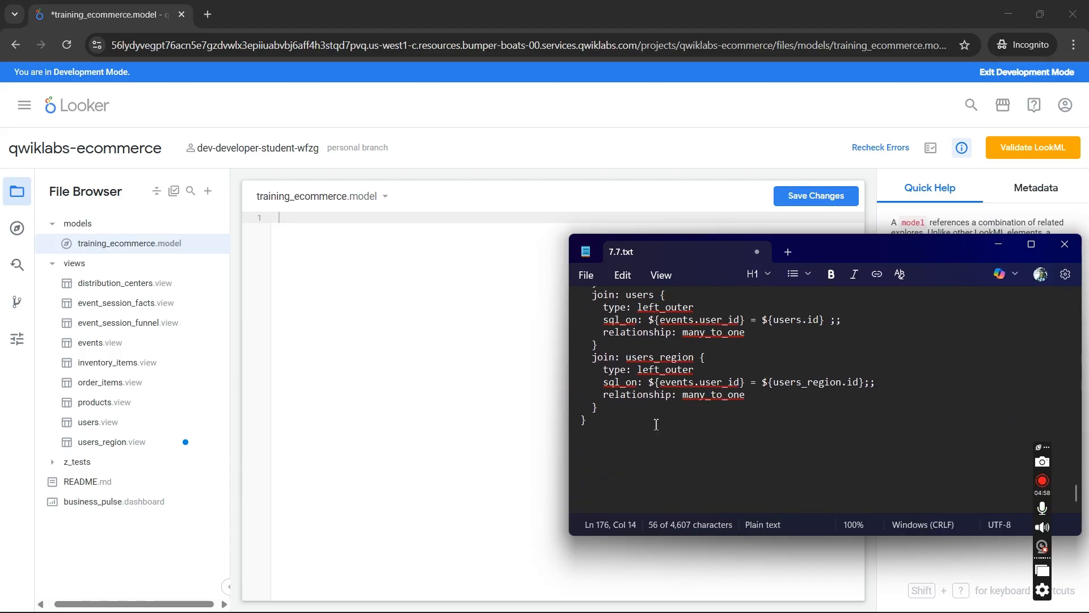
{"action": "left_click", "coordinate": [640, 424], "text": "shift"}
{"action": "left_click", "coordinate": [448, 387]}
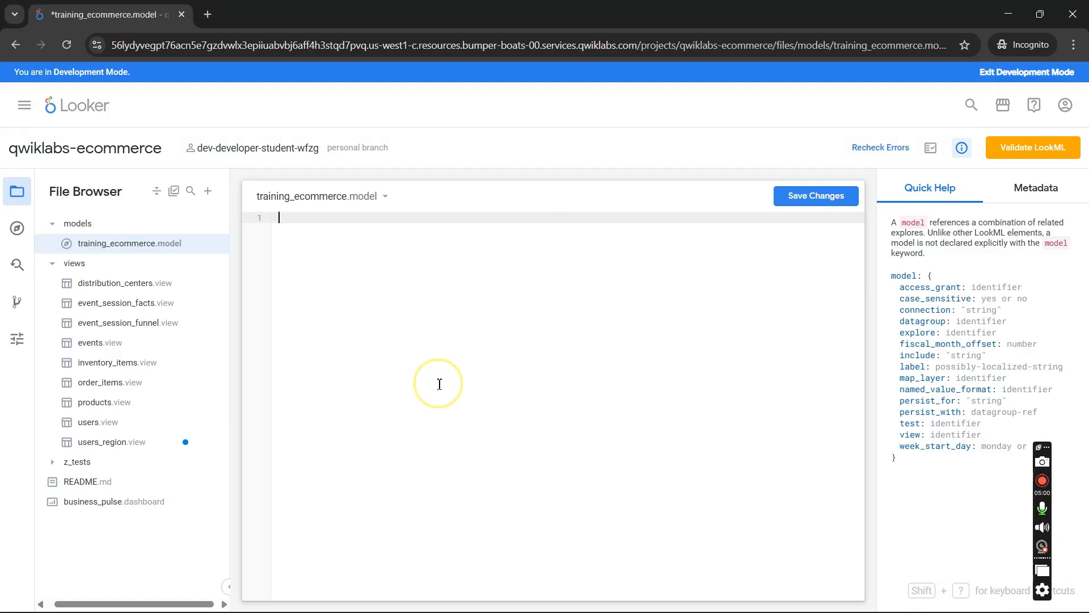
{"action": "key", "text": "ctrl+v"}
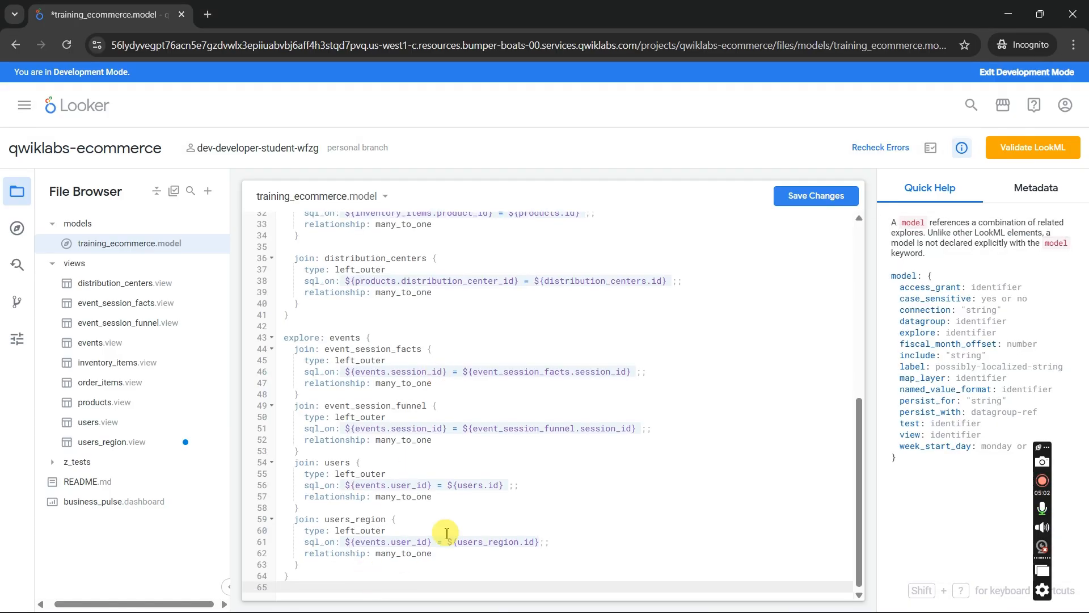
{"action": "left_click", "coordinate": [825, 209]}
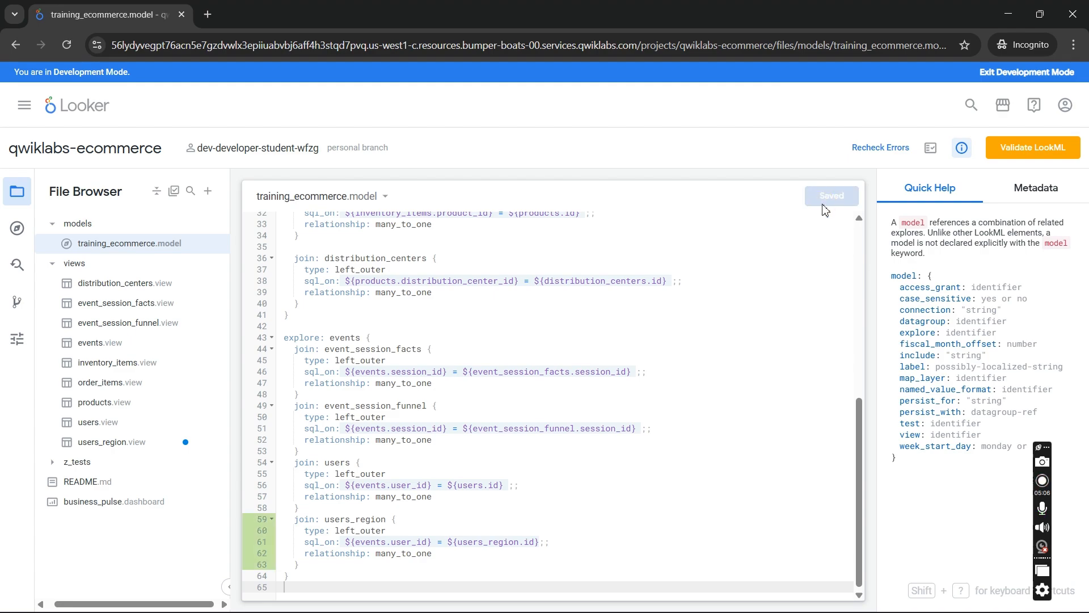
Validate the LookML, commit both changed files with the message "hello", and deploy the changes to production
{"action": "left_click", "coordinate": [1021, 158]}
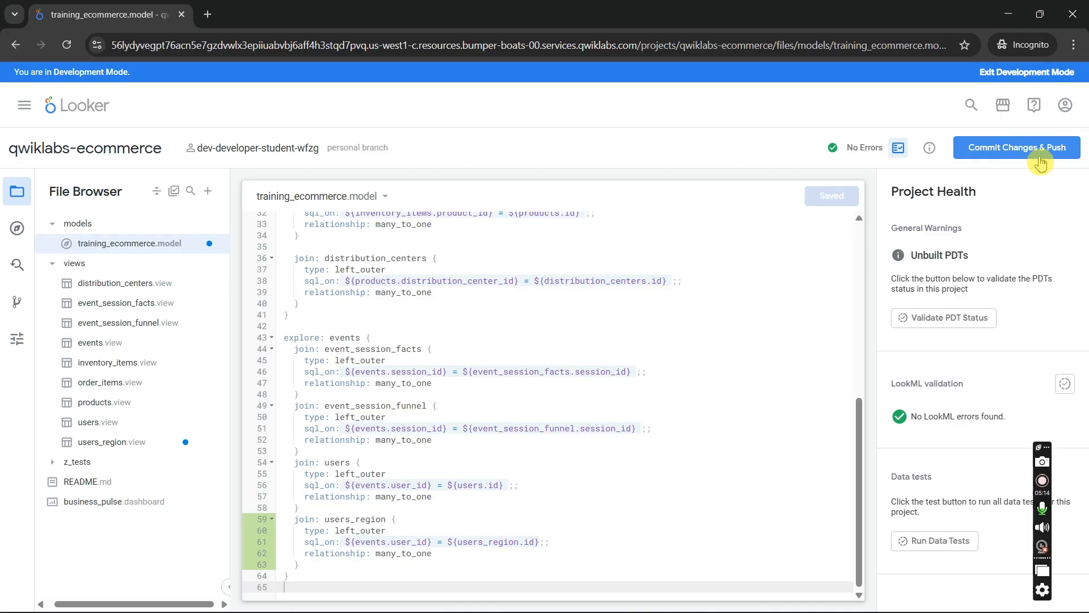
{"action": "left_click", "coordinate": [1040, 158]}
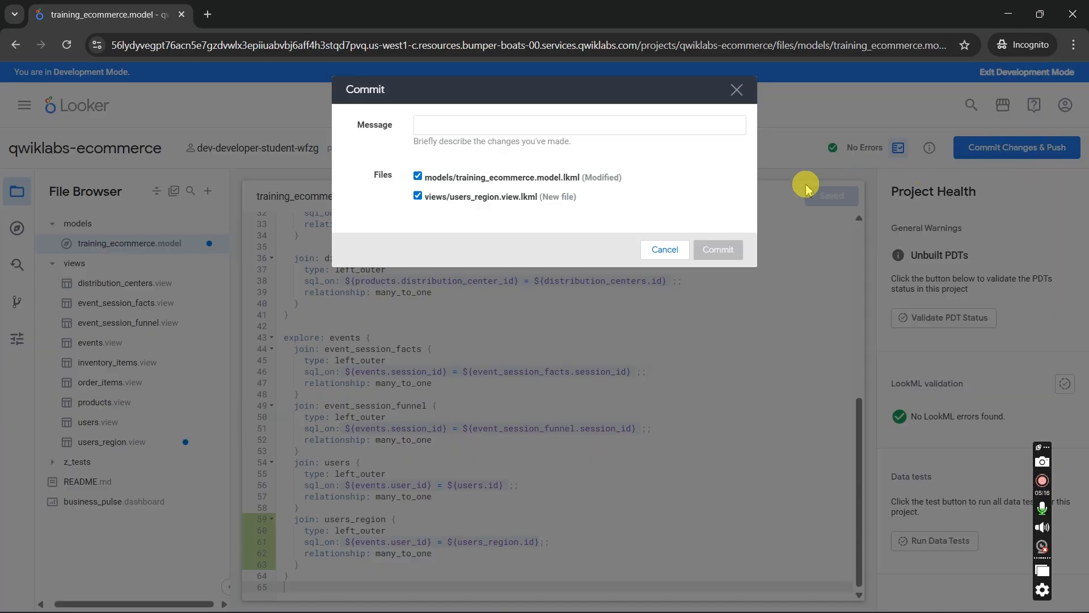
{"action": "left_click", "coordinate": [503, 131]}
{"action": "type", "text": "hel"}
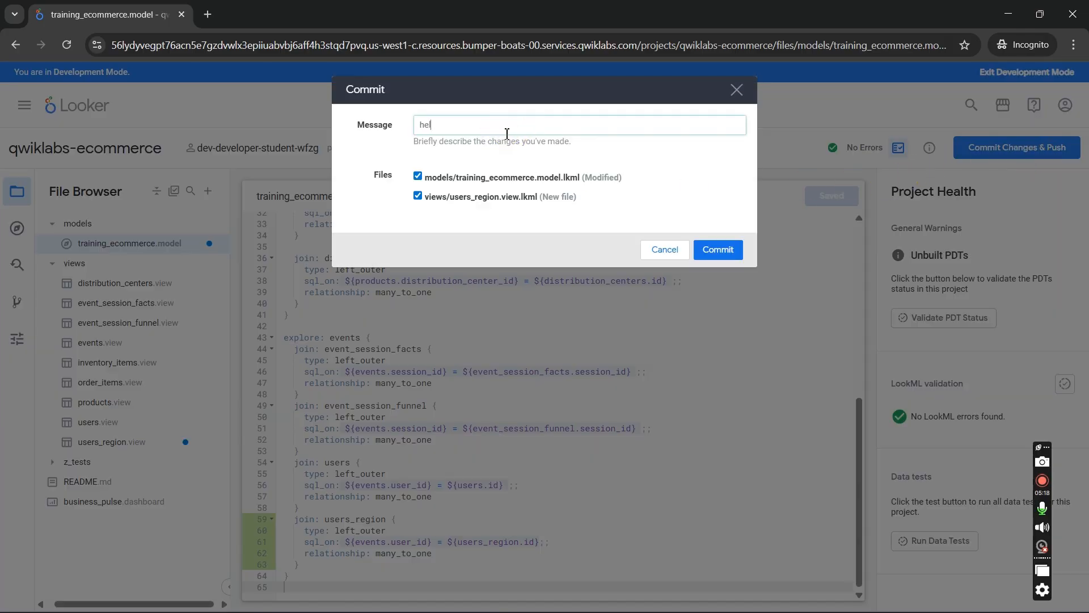
{"action": "type", "text": "lo"}
{"action": "left_click", "coordinate": [716, 250]}
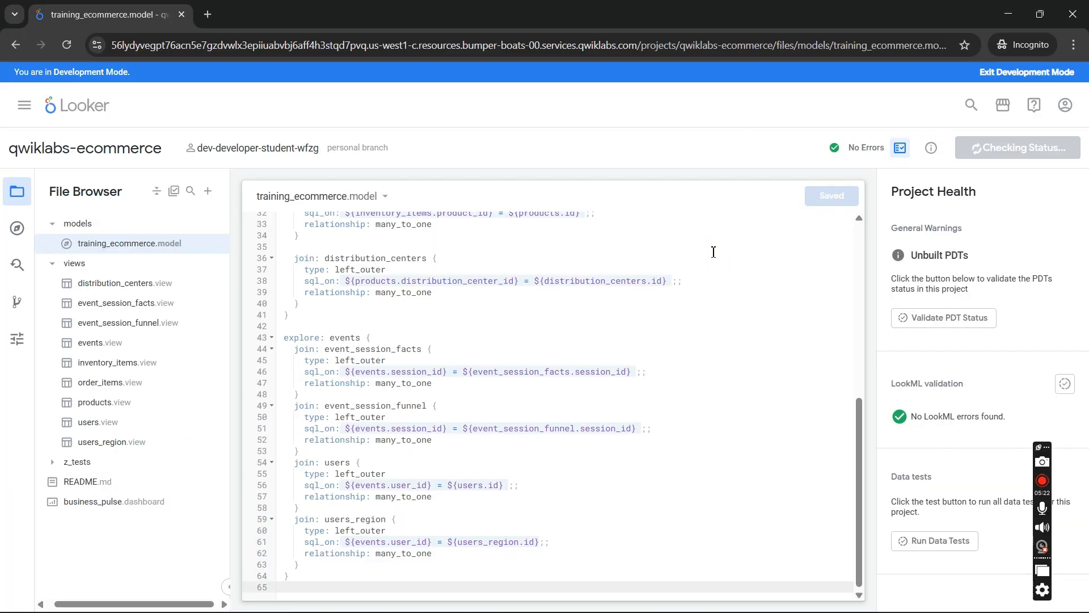
{"action": "left_click", "coordinate": [1026, 154]}
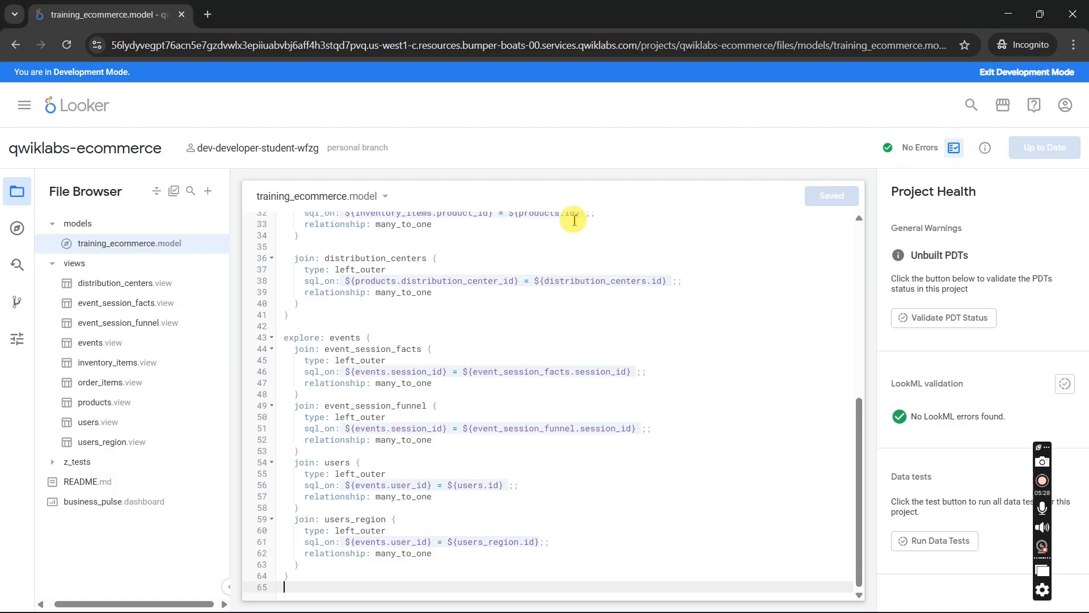
Open the Looker home page in a new browser tab and switch to it
{"action": "right_click", "coordinate": [99, 116]}
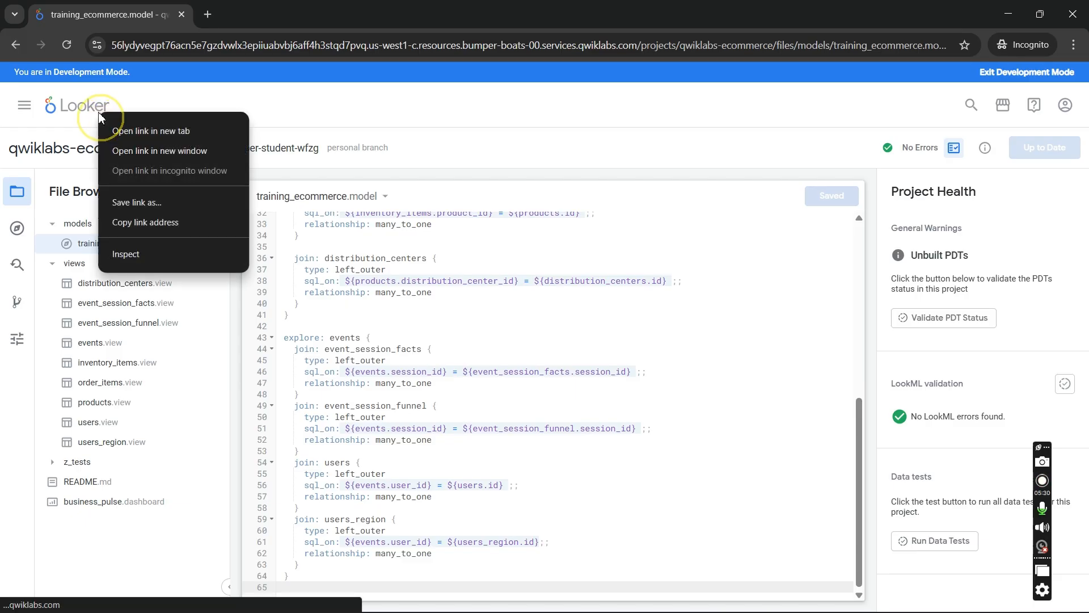
{"action": "left_click", "coordinate": [125, 132]}
{"action": "left_click", "coordinate": [220, 11]}
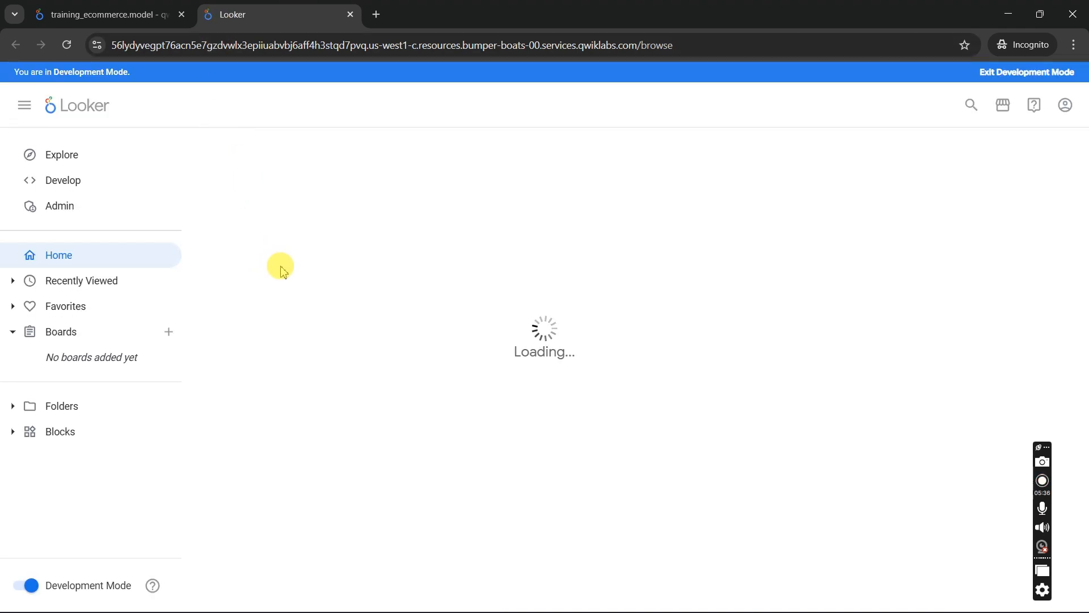
{"action": "key", "text": "alt+Tab"}
{"action": "key", "text": "alt+Tab"}
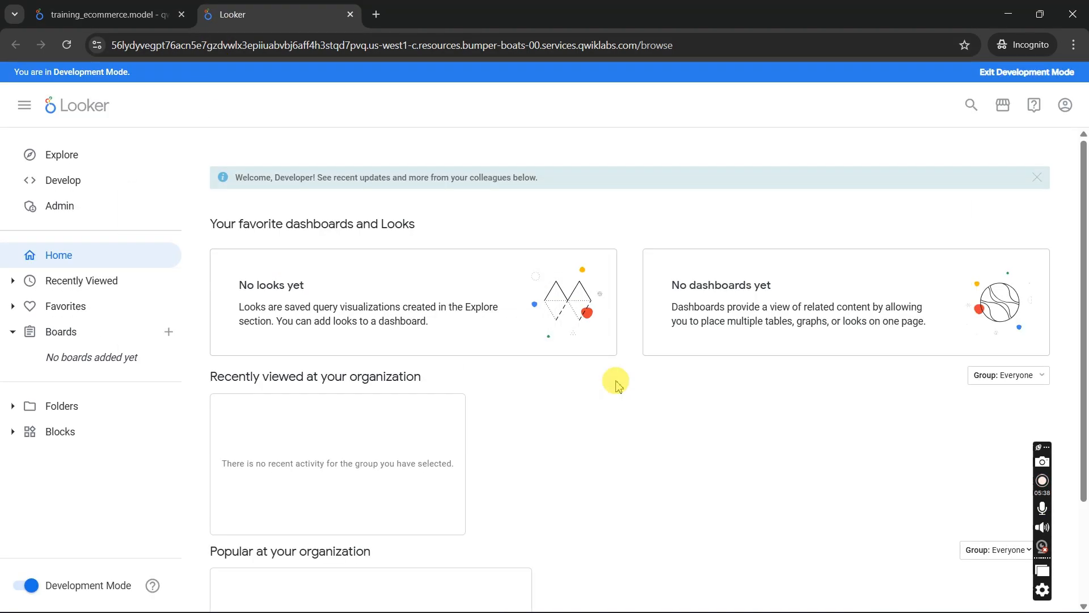
Switch to the lab page, check progress for the Task 2 view and join objective, and read the Task 3 dashboard instructions
{"action": "key", "text": "alt+Tab"}
{"action": "key", "text": "Tab"}
{"action": "scroll", "coordinate": [618, 385], "scroll_direction": "down", "scroll_amount": 3}
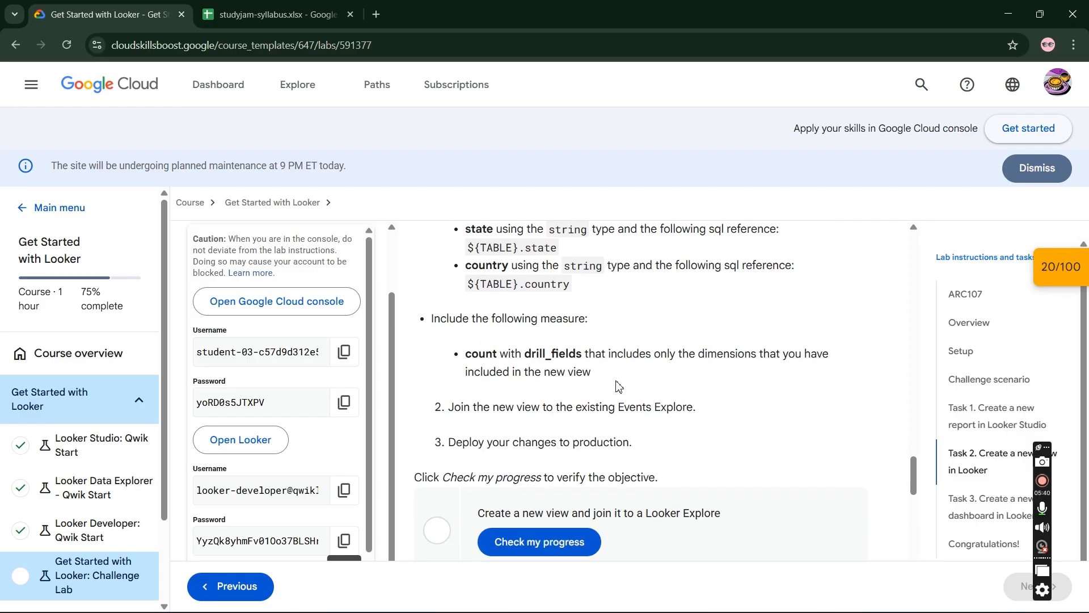
{"action": "scroll", "coordinate": [618, 386], "scroll_direction": "up", "scroll_amount": 2}
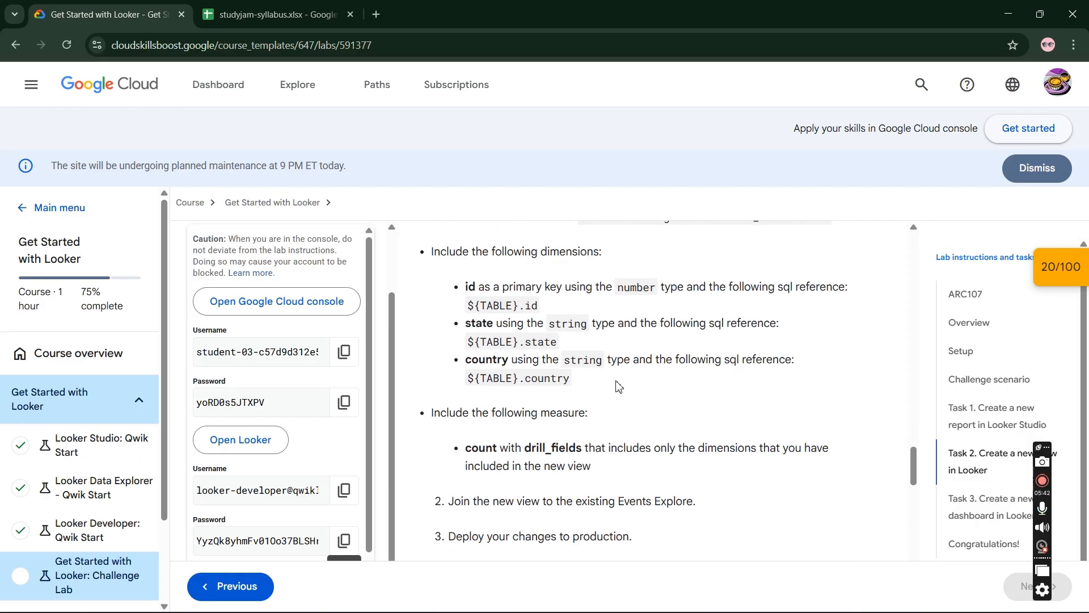
{"action": "scroll", "coordinate": [618, 385], "scroll_direction": "up", "scroll_amount": 2}
{"action": "scroll", "coordinate": [619, 385], "scroll_direction": "down", "scroll_amount": 5}
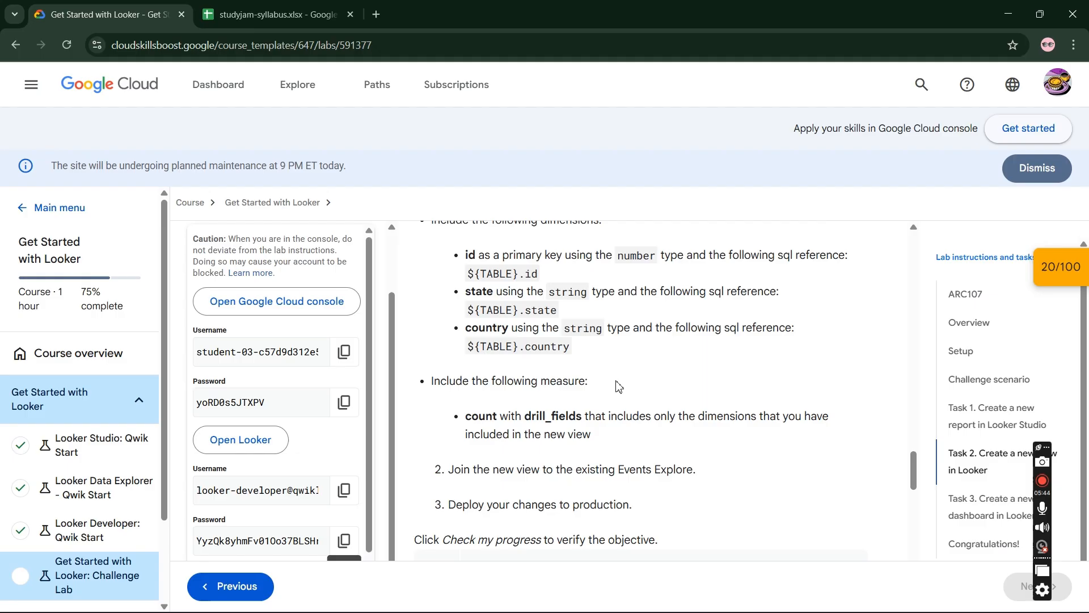
{"action": "left_click", "coordinate": [565, 539]}
{"action": "scroll", "coordinate": [606, 397], "scroll_direction": "down", "scroll_amount": 1}
{"action": "scroll", "coordinate": [606, 397], "scroll_direction": "down", "scroll_amount": 1}
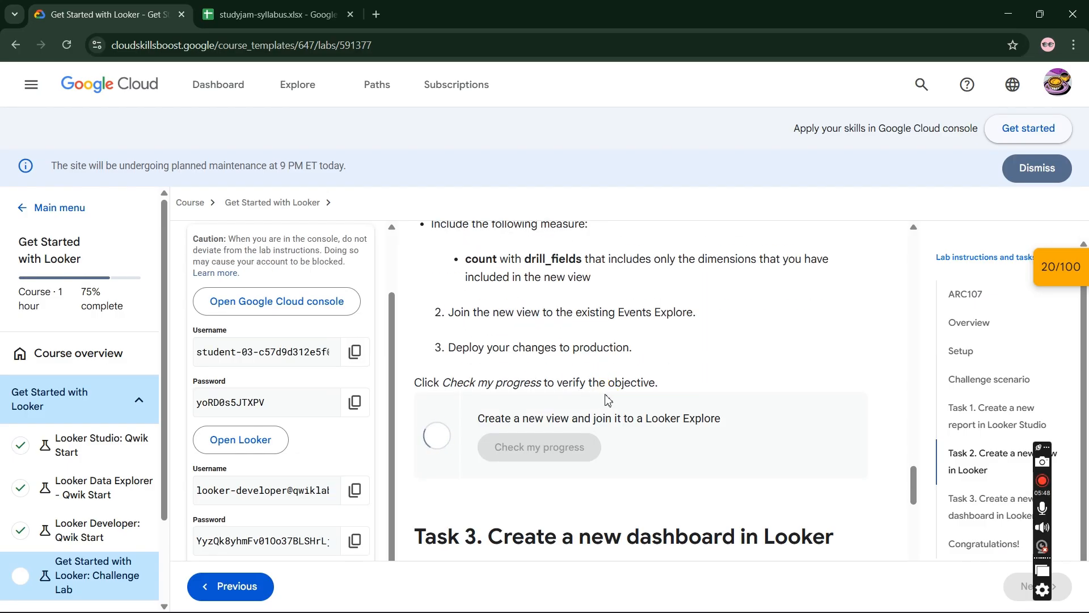
{"action": "scroll", "coordinate": [606, 400], "scroll_direction": "down", "scroll_amount": 2}
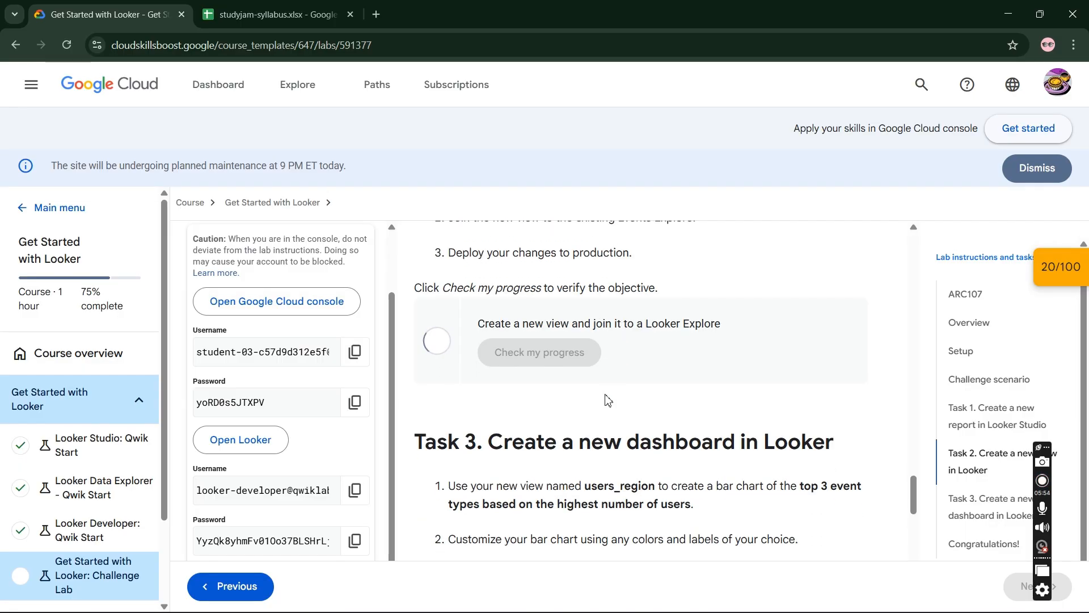
{"action": "scroll", "coordinate": [604, 404], "scroll_direction": "down", "scroll_amount": 3}
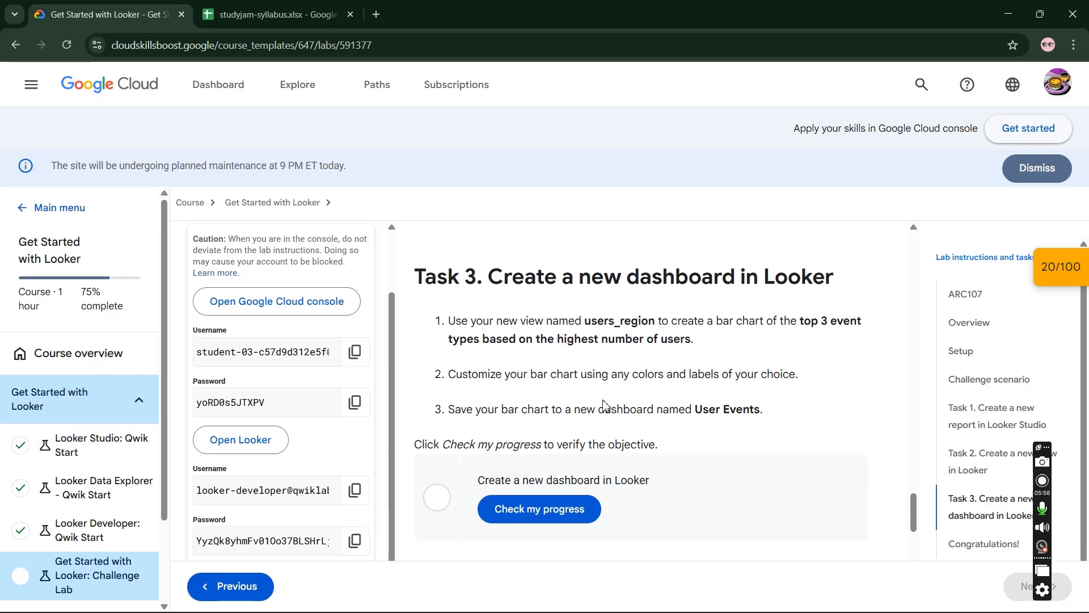
Return to Looker and open the Events Explore under E-Commerce Training, consulting the lab's Task 3 requirements
{"action": "key", "text": "alt+Tab"}
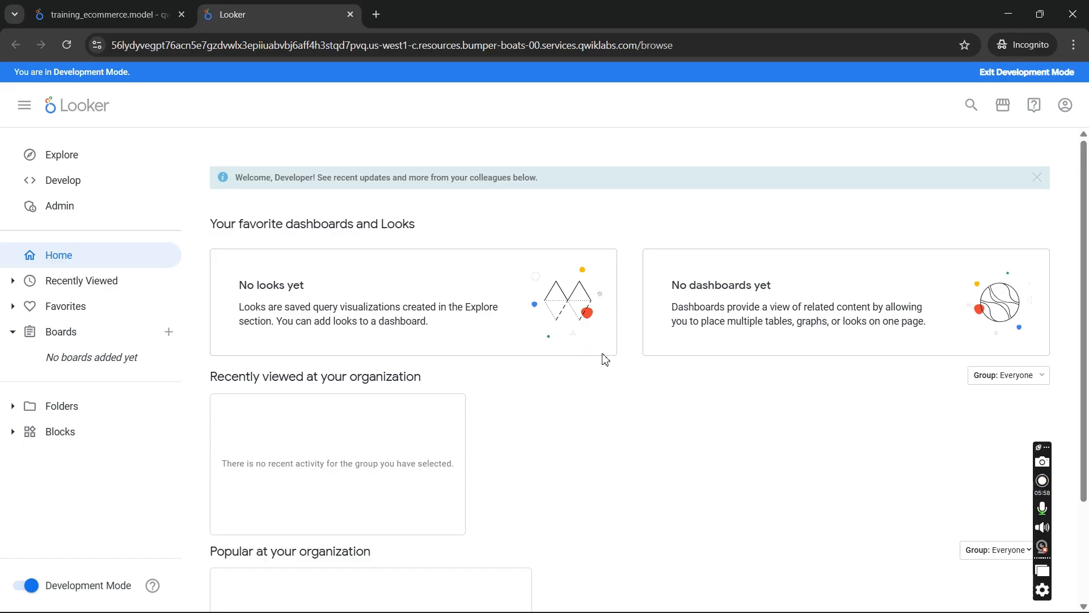
{"action": "left_click", "coordinate": [136, 165]}
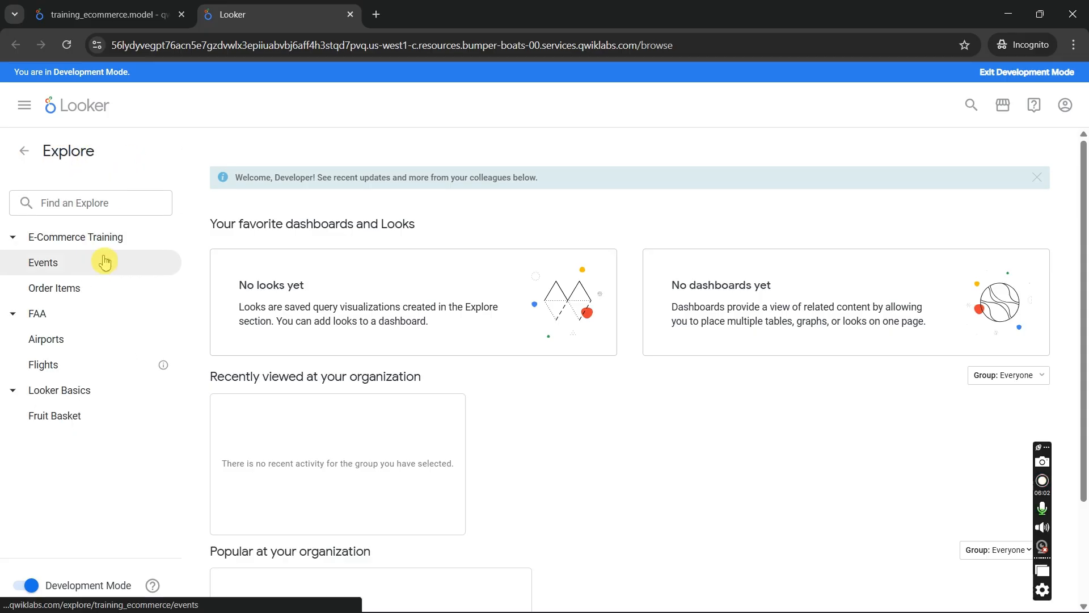
{"action": "left_click", "coordinate": [84, 274]}
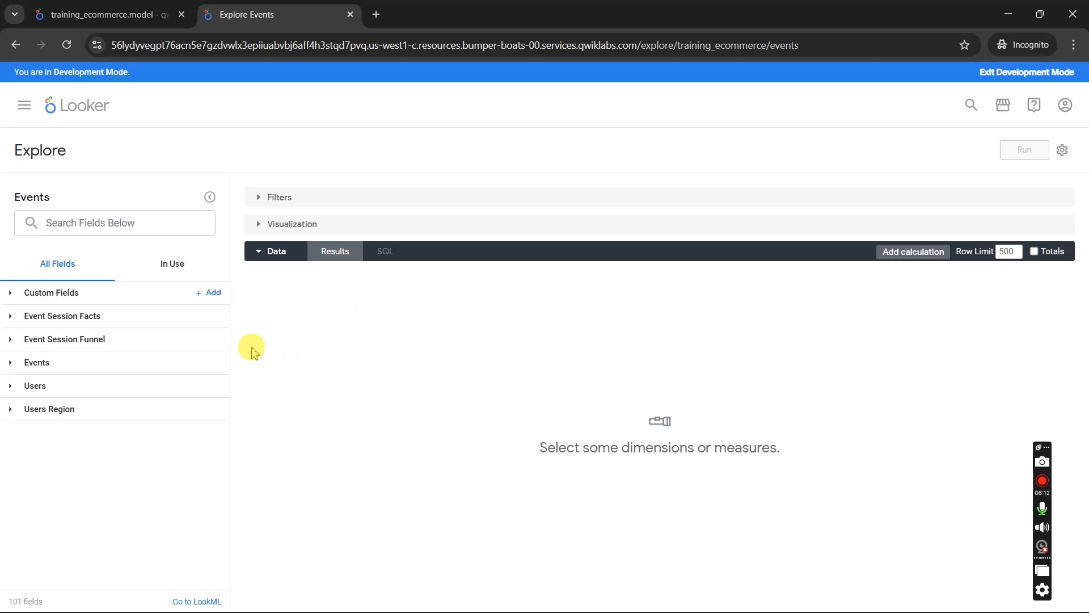
{"action": "key", "text": "alt+Tab"}
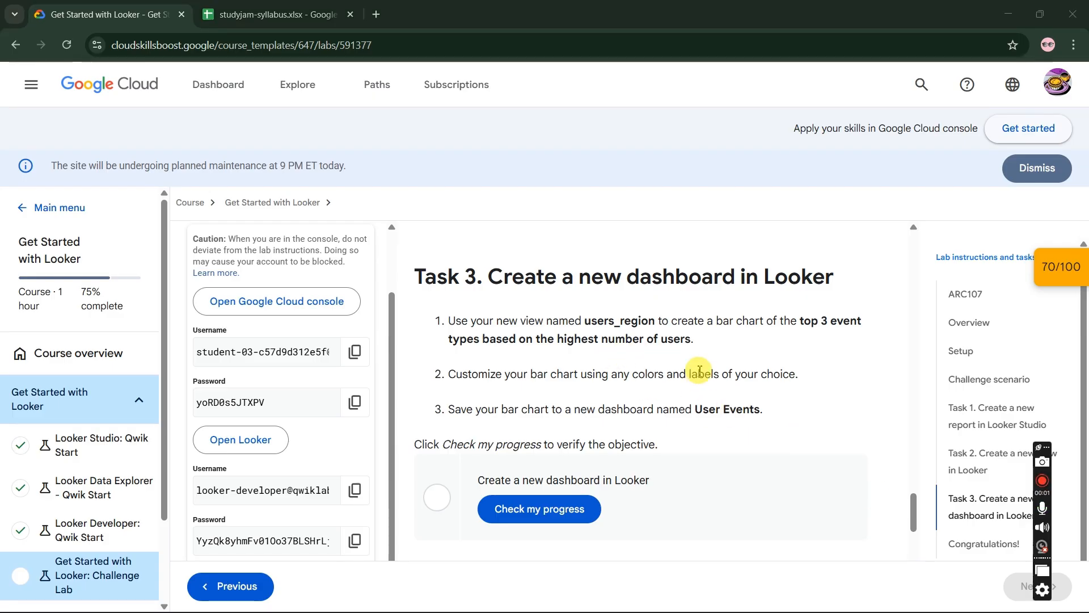
{"action": "key", "text": "alt+Tab"}
{"action": "left_click", "coordinate": [603, 344]}
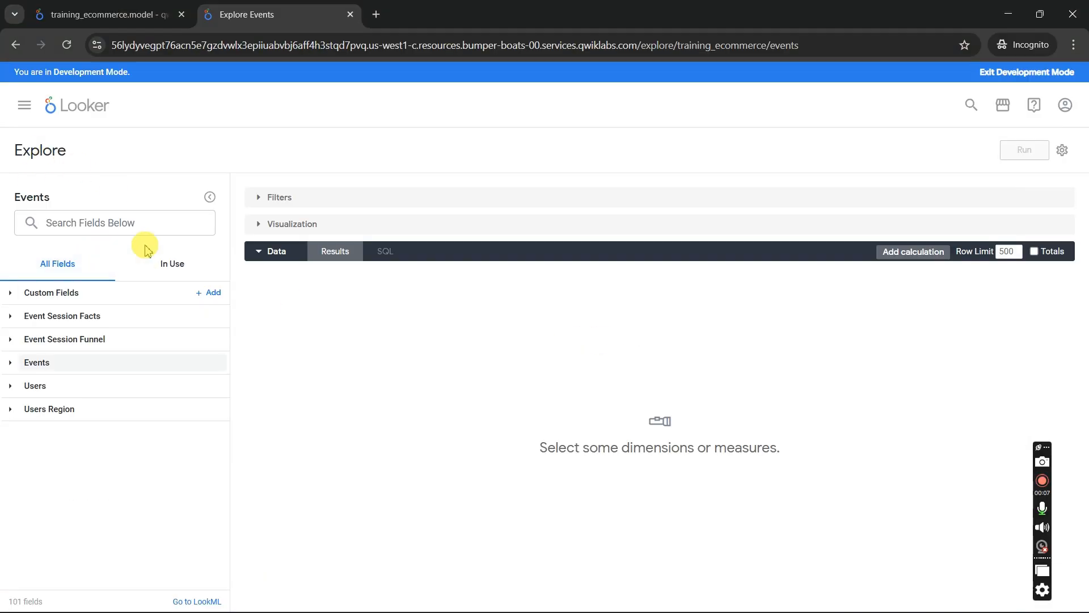
Find the Event Type dimension in the Events Explore and add it to the query
{"action": "left_click", "coordinate": [91, 234]}
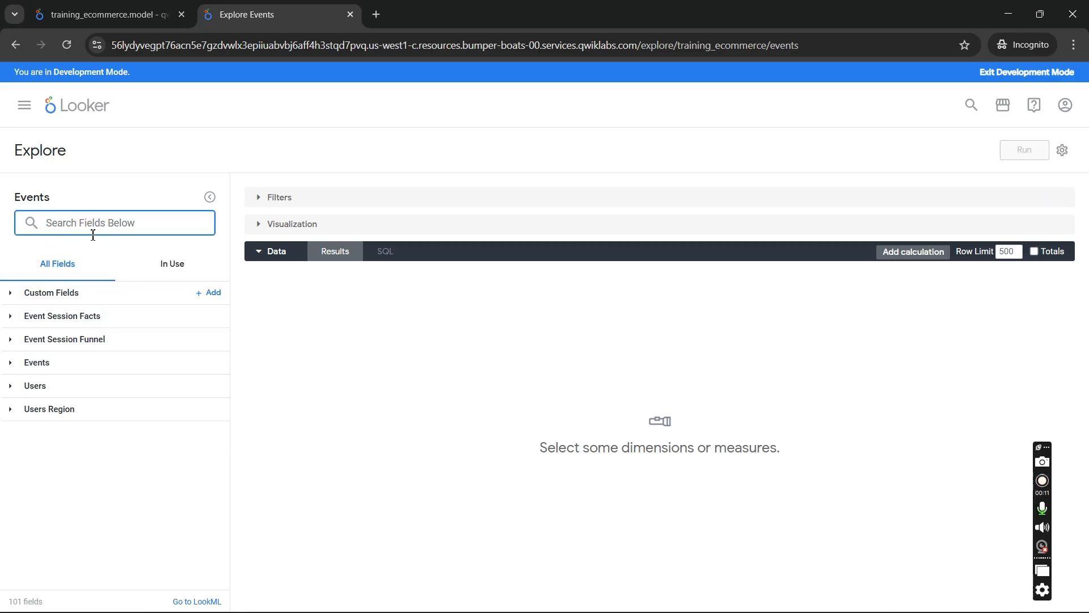
{"action": "type", "text": "event type"}
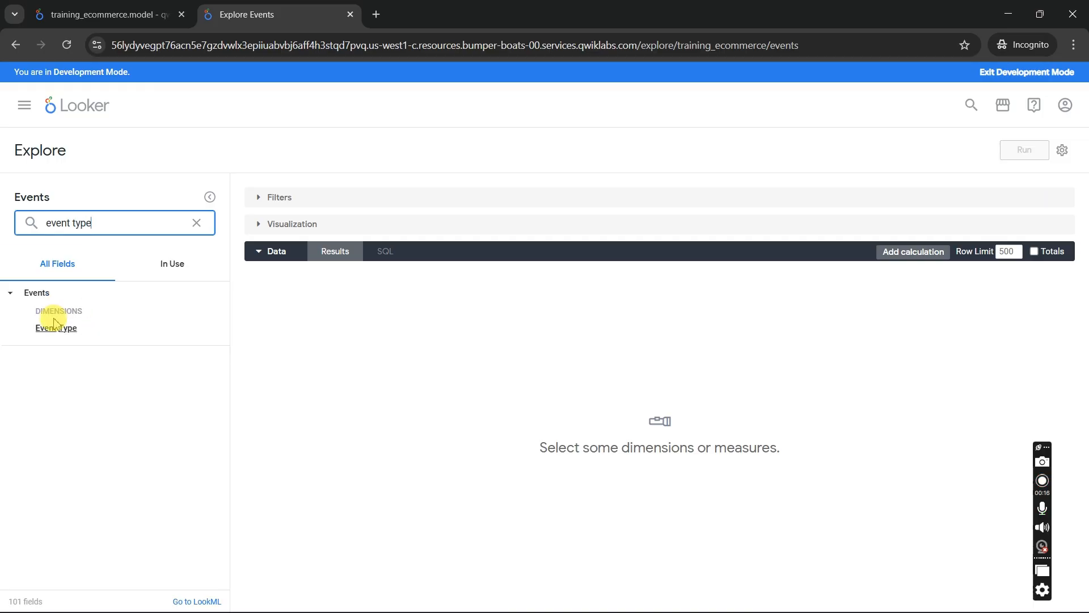
{"action": "left_click", "coordinate": [52, 328]}
{"action": "left_click", "coordinate": [80, 222]}
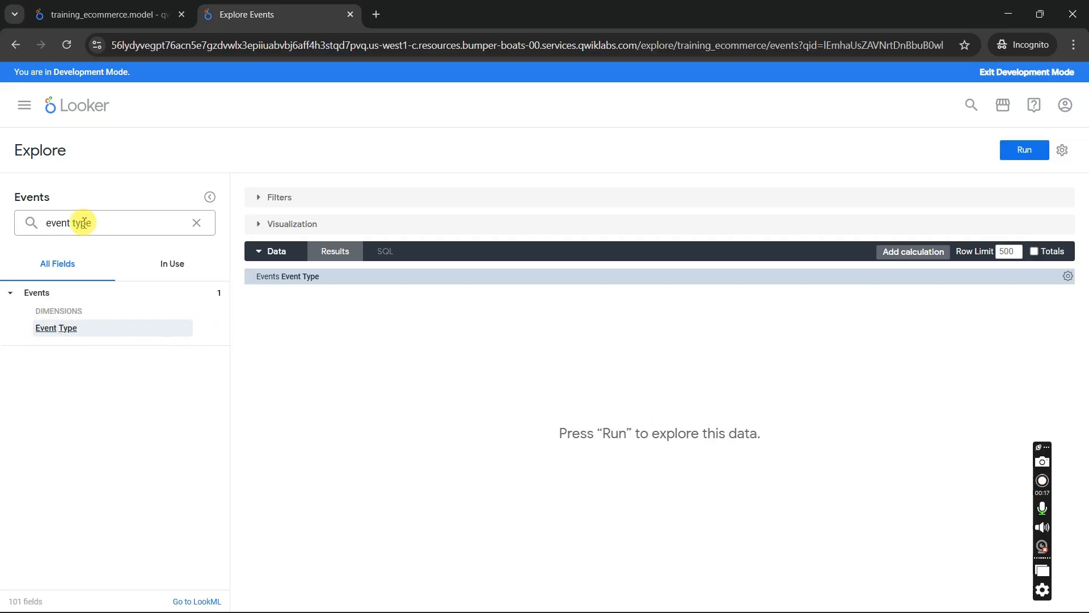
Search the fields for "count" and add the Count measure from the Users Region view to the query
{"action": "left_click", "coordinate": [196, 224]}
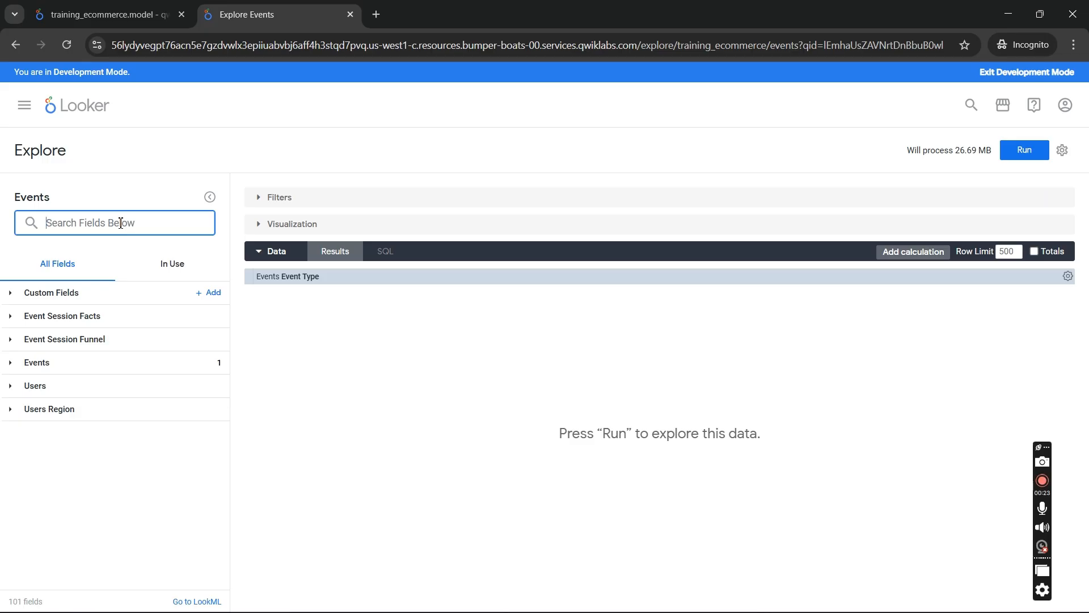
{"action": "type", "text": "count"}
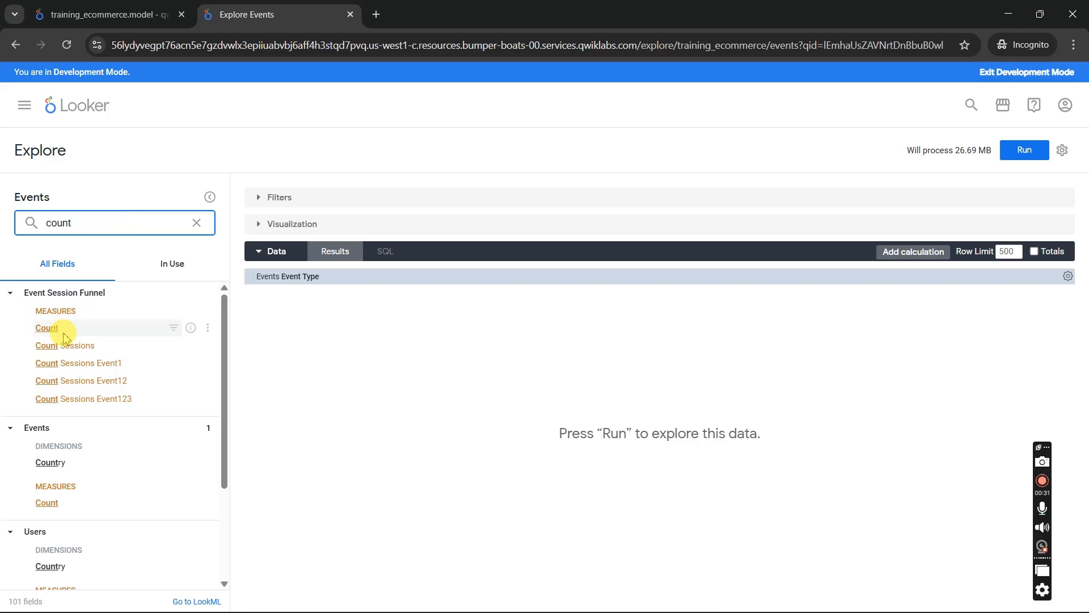
{"action": "scroll", "coordinate": [68, 368], "scroll_direction": "down", "scroll_amount": 2}
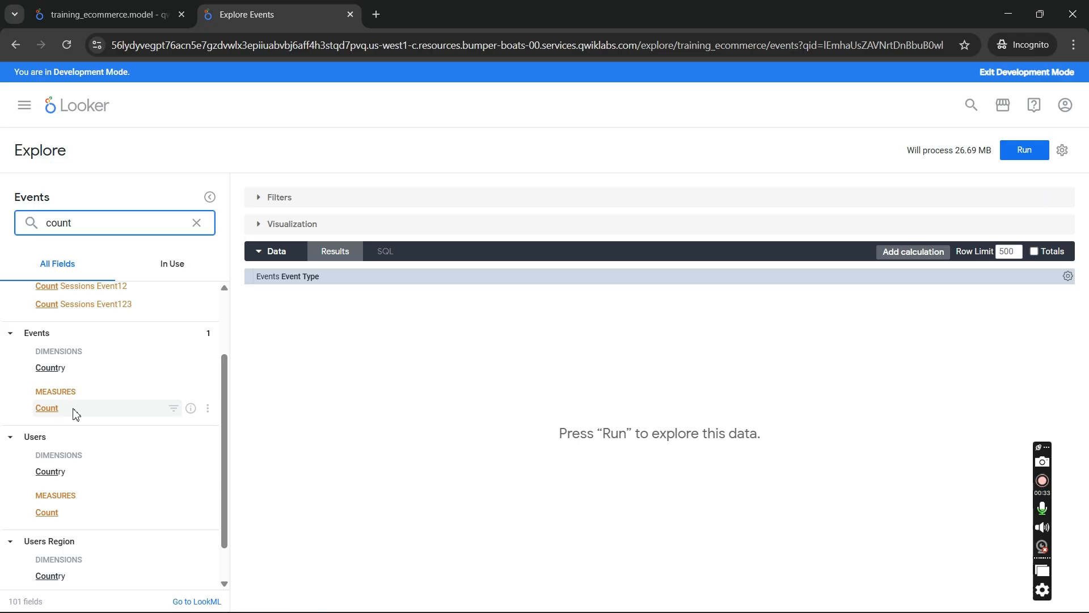
{"action": "scroll", "coordinate": [73, 413], "scroll_direction": "down", "scroll_amount": 1}
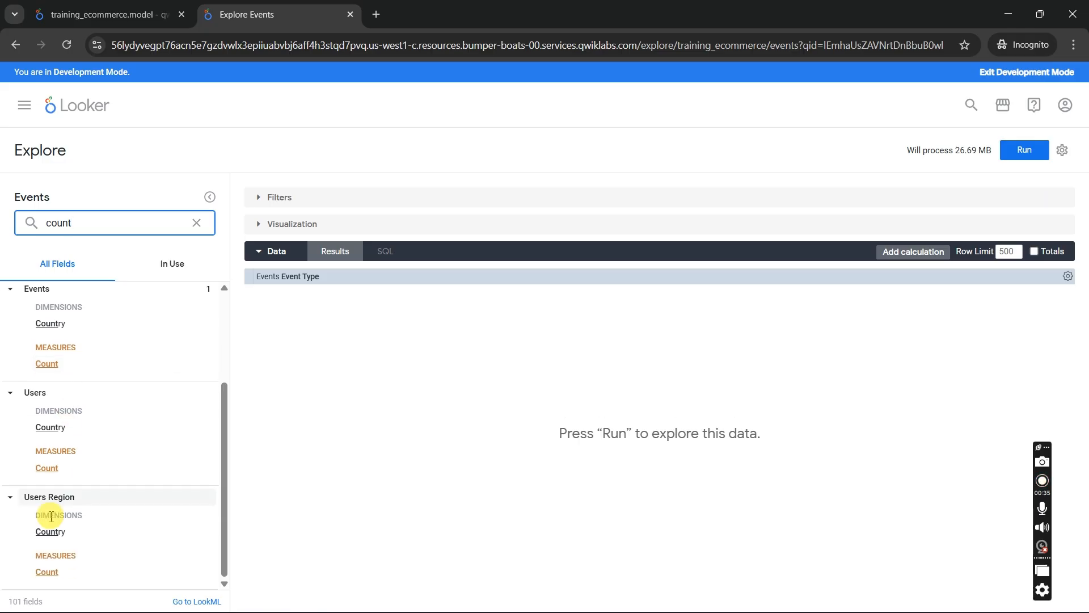
{"action": "left_click", "coordinate": [49, 573]}
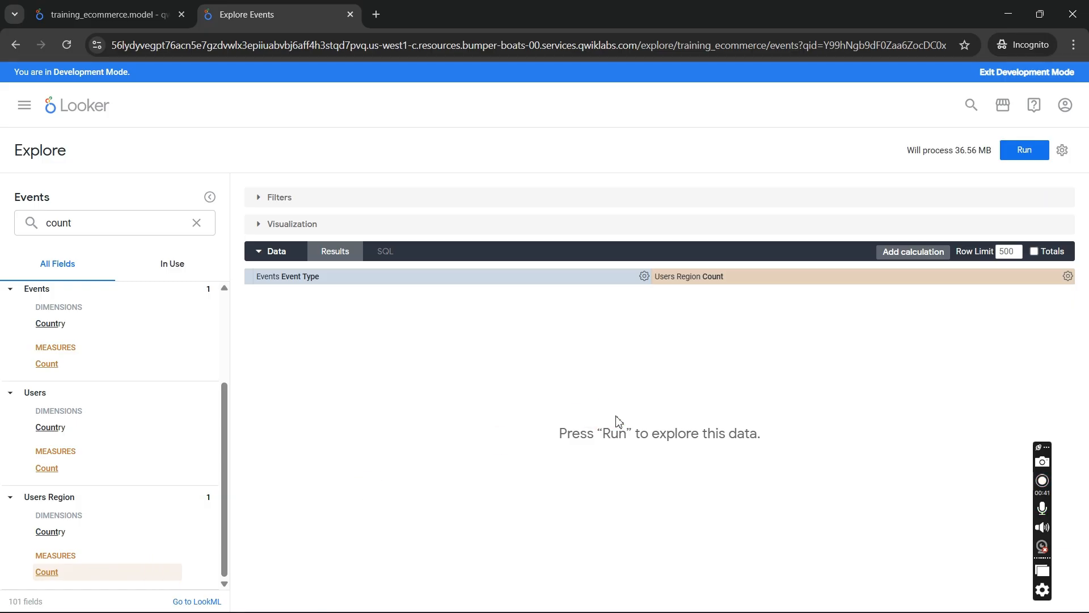
Run the query sorted by Users Region Count descending with a row limit of 3, and visualize it as a bar chart
{"action": "left_click", "coordinate": [731, 279]}
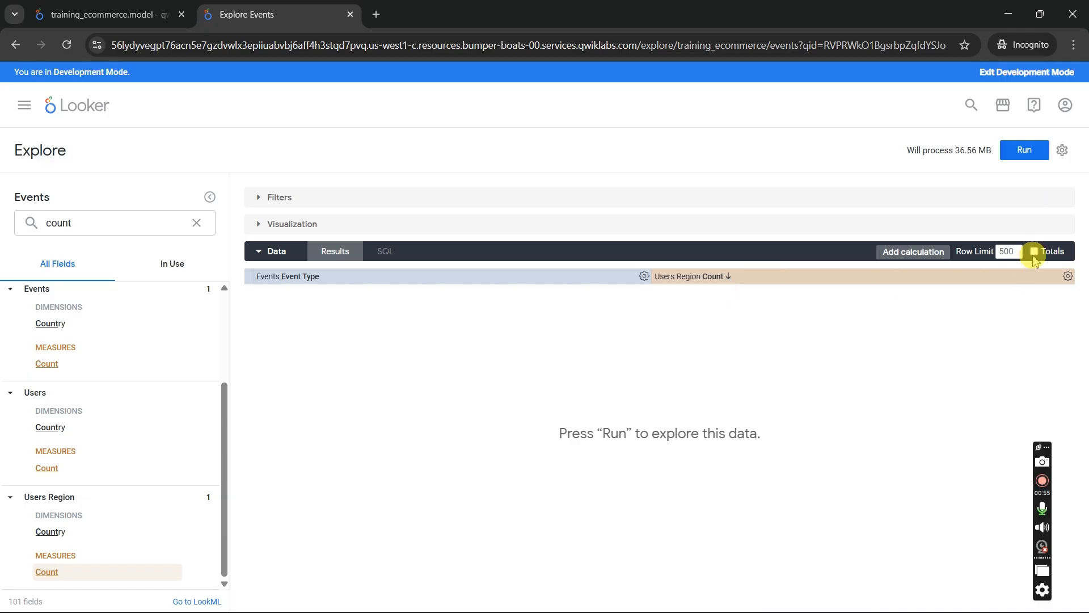
{"action": "left_click_drag", "start_coordinate": [1014, 251], "coordinate": [982, 261]}
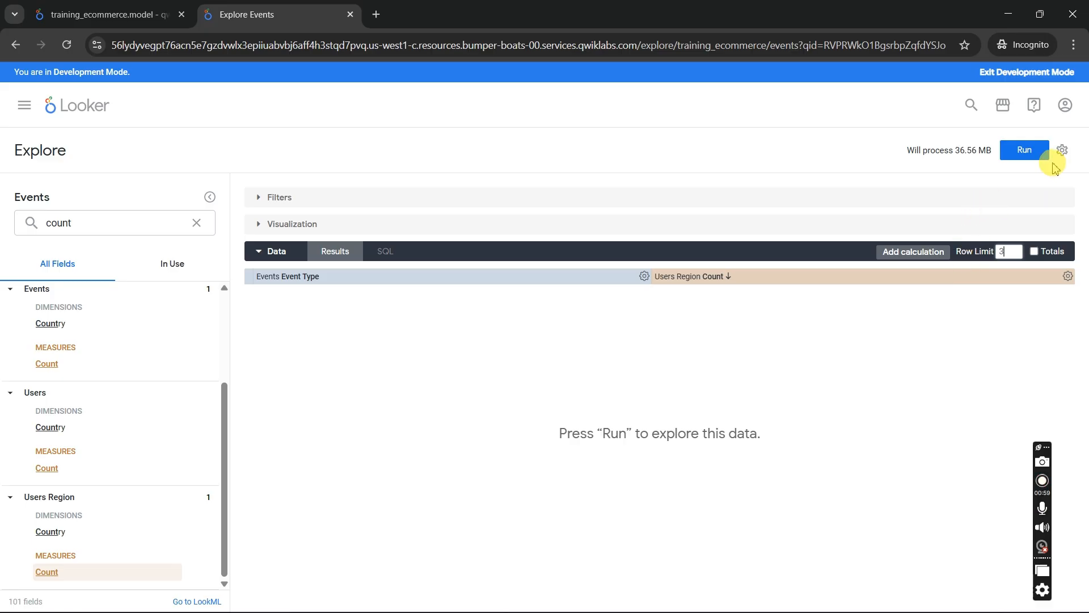
{"action": "left_click", "coordinate": [1036, 152]}
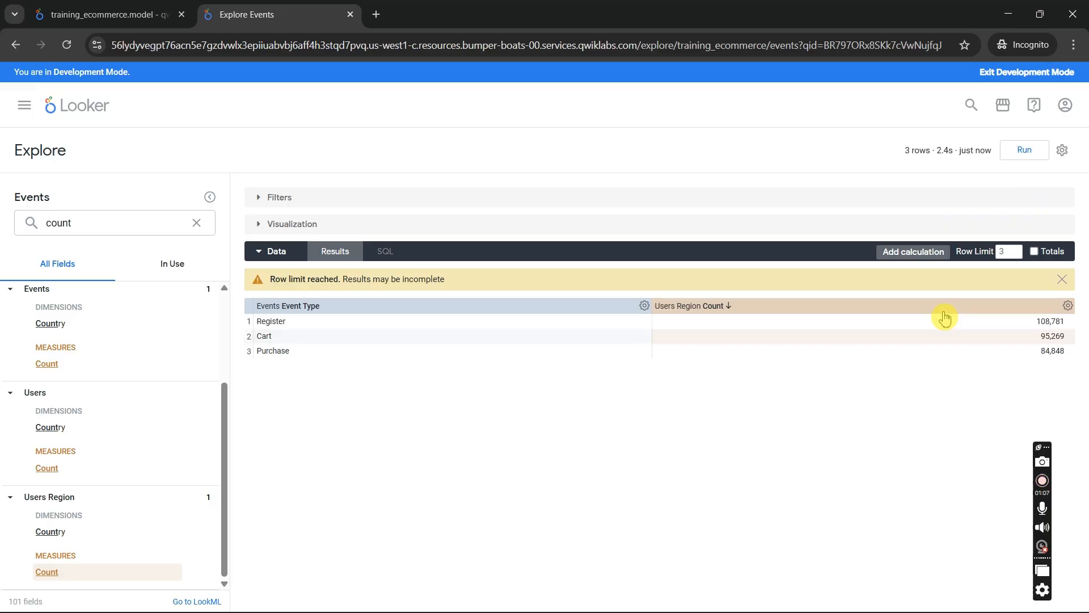
{"action": "left_click", "coordinate": [301, 225]}
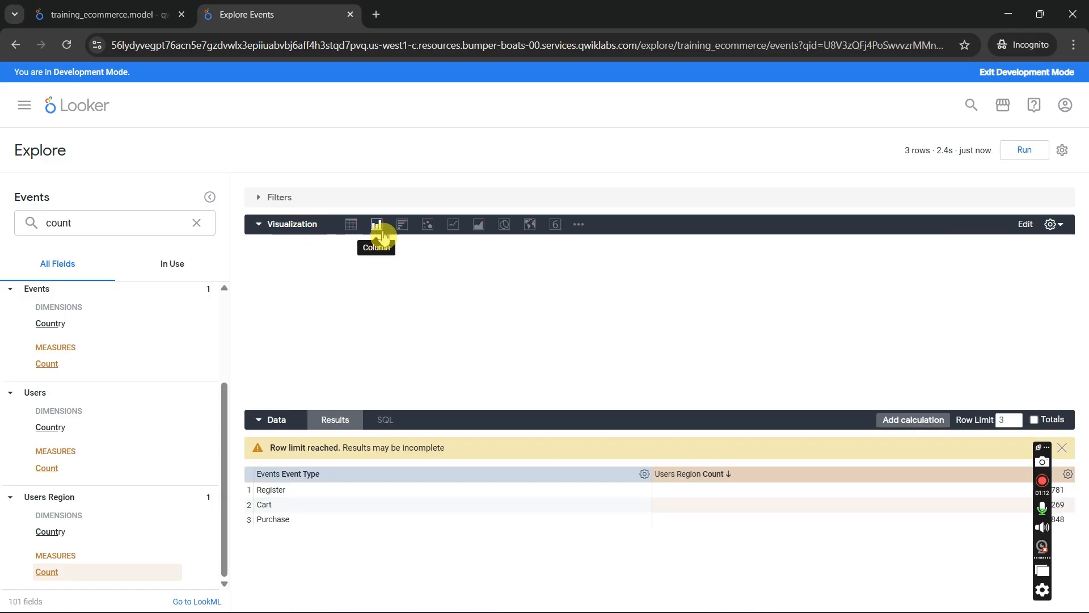
{"action": "left_click", "coordinate": [408, 227]}
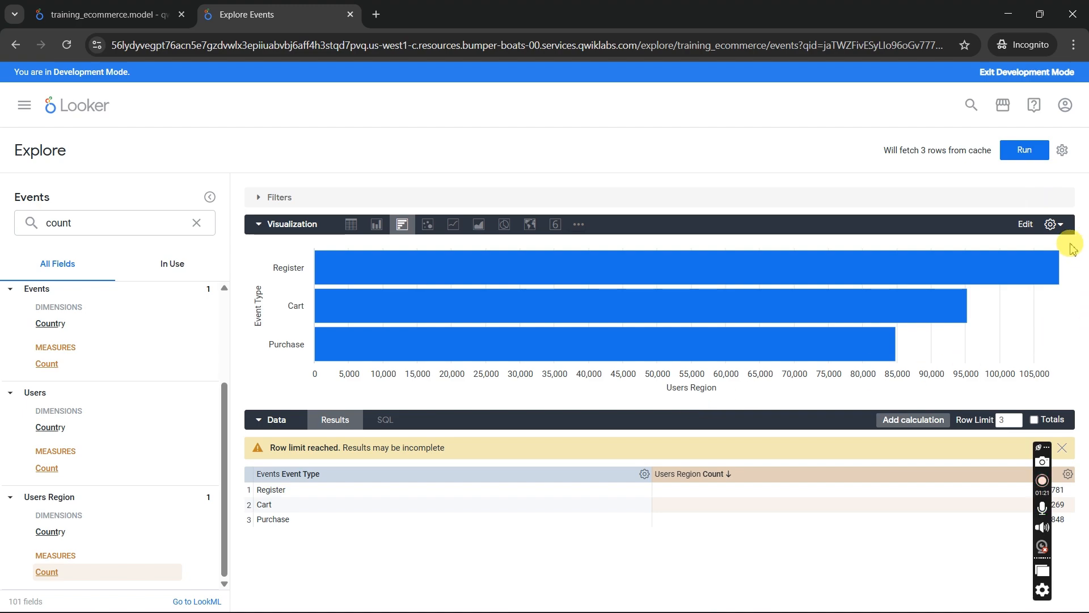
{"action": "left_click", "coordinate": [1062, 165]}
{"action": "mouse_move", "coordinate": [913, 187]}
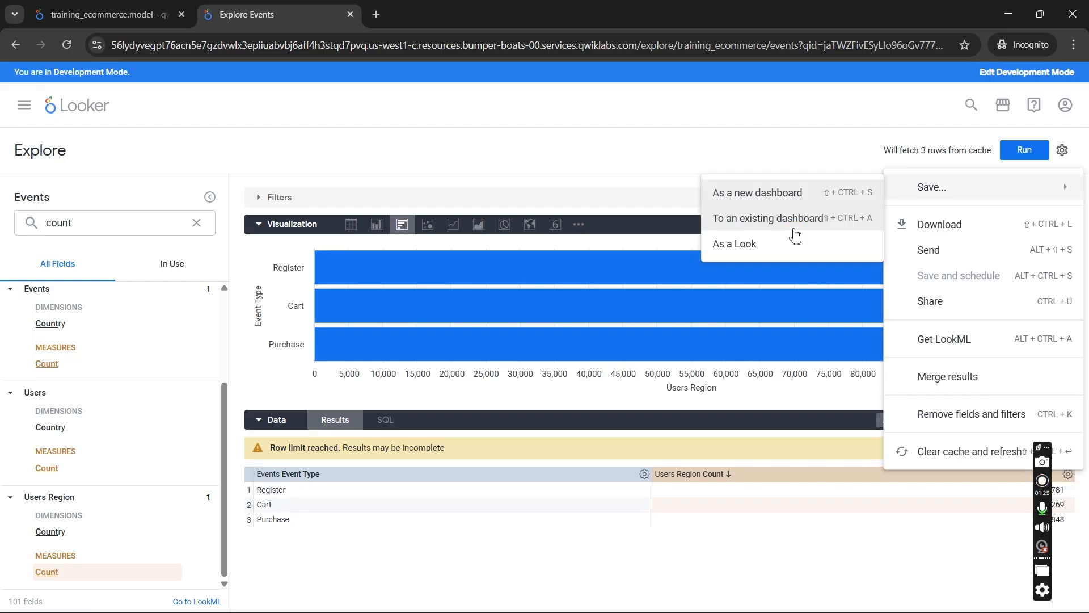
{"action": "left_click", "coordinate": [795, 223]}
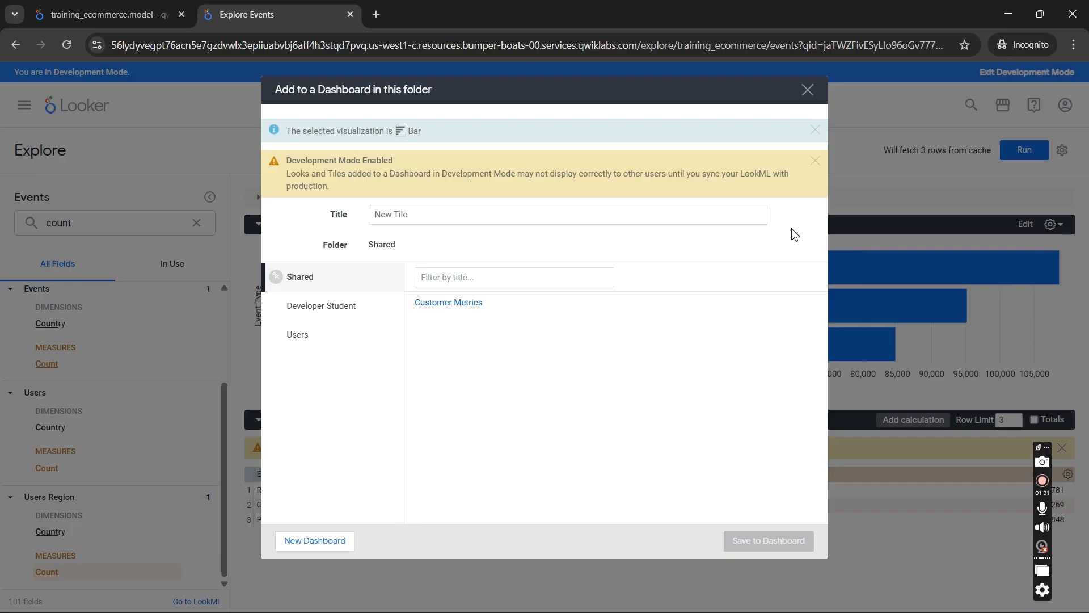
{"action": "left_click", "coordinate": [561, 221]}
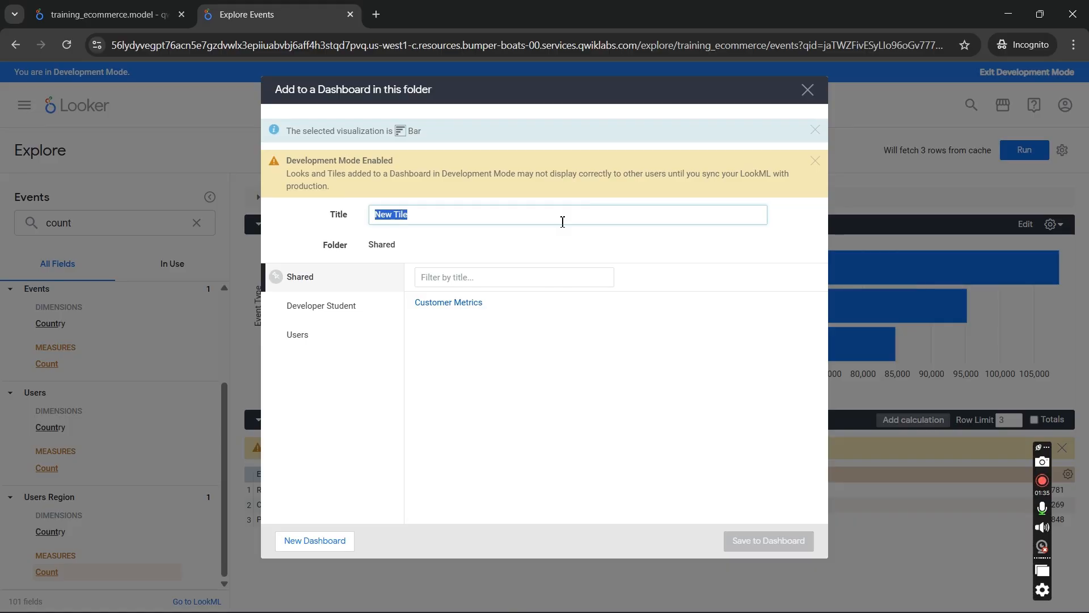
{"action": "key", "text": "alt+Tab"}
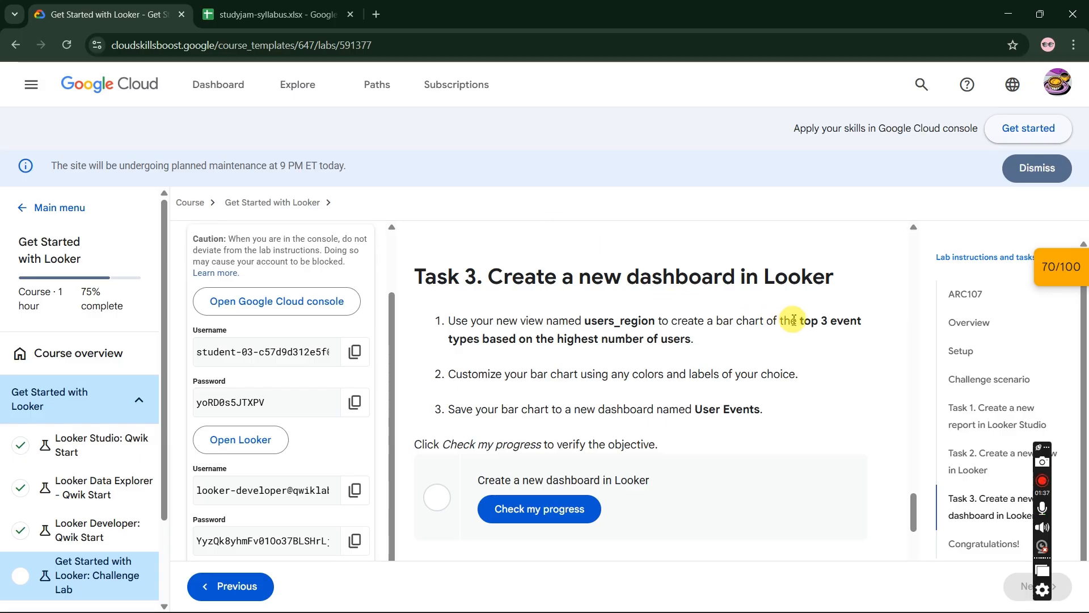
{"action": "left_click_drag", "start_coordinate": [801, 321], "coordinate": [695, 341]}
{"action": "key", "text": "ctrl+c"}
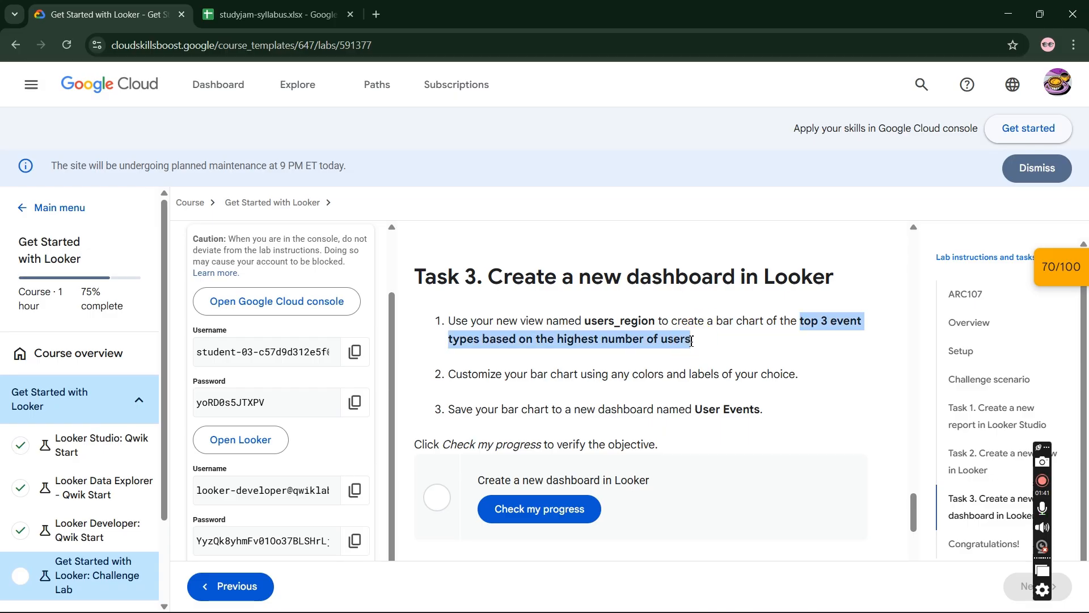
{"action": "key", "text": "alt+Tab"}
{"action": "left_click", "coordinate": [608, 221]}
{"action": "key", "text": "ctrl+v"}
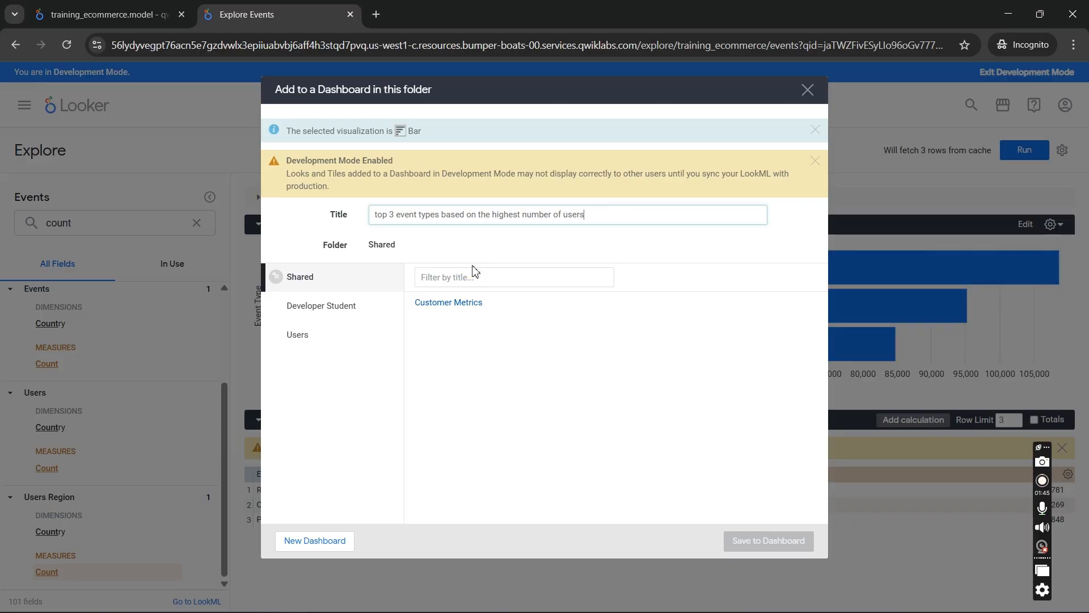
{"action": "key", "text": "alt+Tab"}
{"action": "key", "text": "alt+Tab"}
{"action": "key", "text": "alt+Tab"}
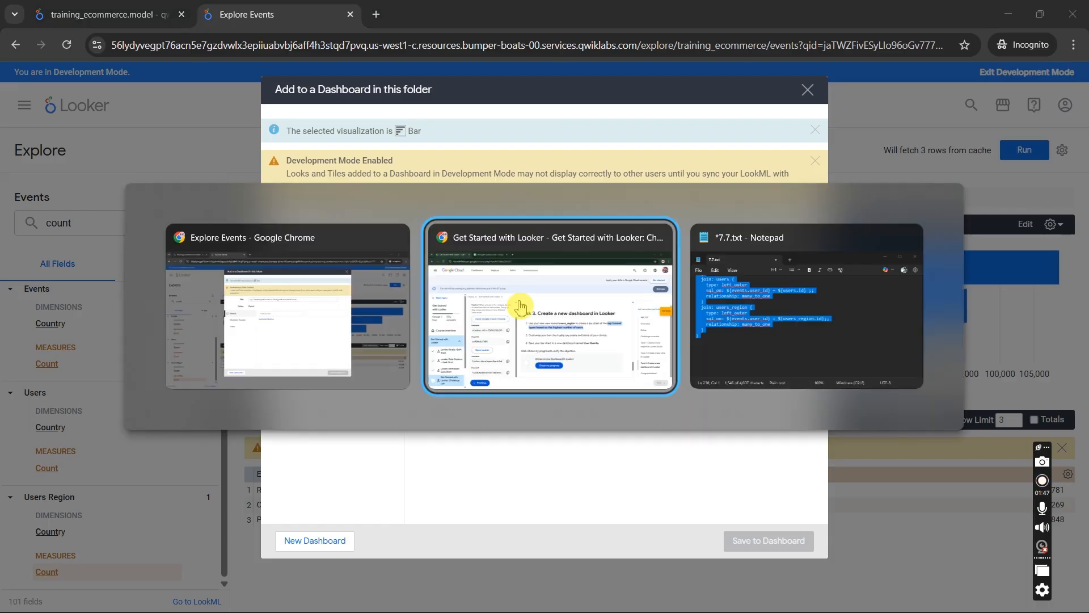
{"action": "left_click_drag", "start_coordinate": [585, 321], "coordinate": [658, 324]}
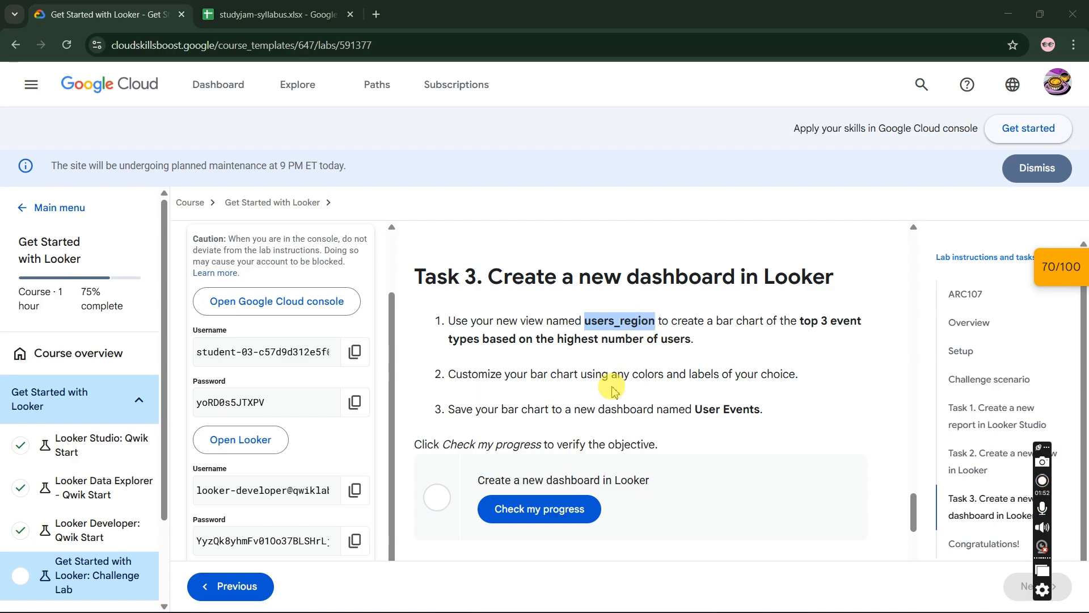
{"action": "key", "text": "alt+Tab"}
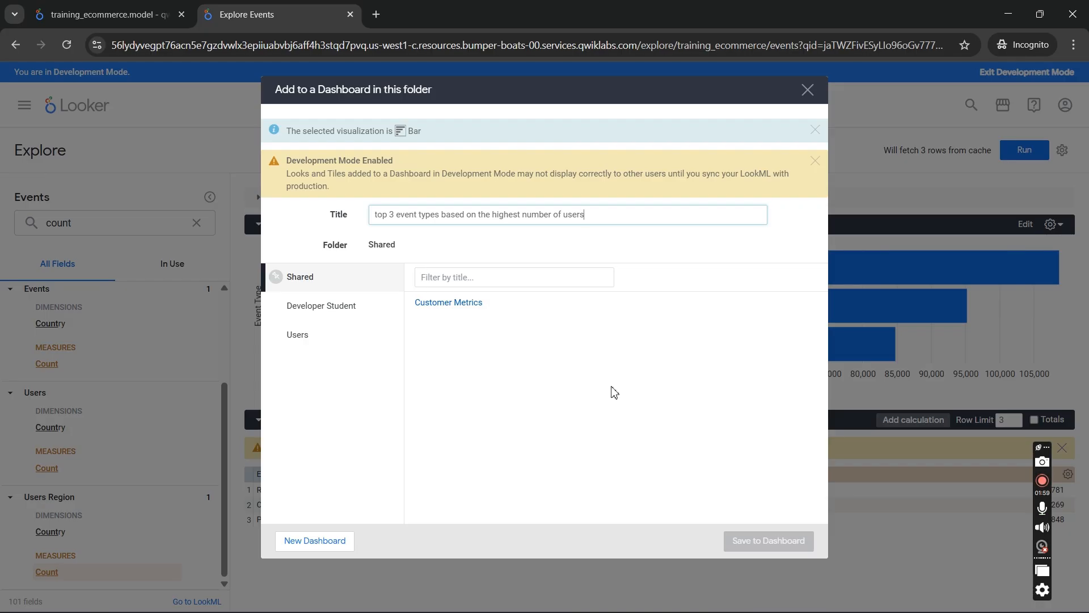
{"action": "left_click", "coordinate": [807, 90]}
Copy the dashboard name from the lab's Task 3, and create a new dashboard named "User Events" in the Shared folder while saving the chart
{"action": "key", "text": "alt+Tab"}
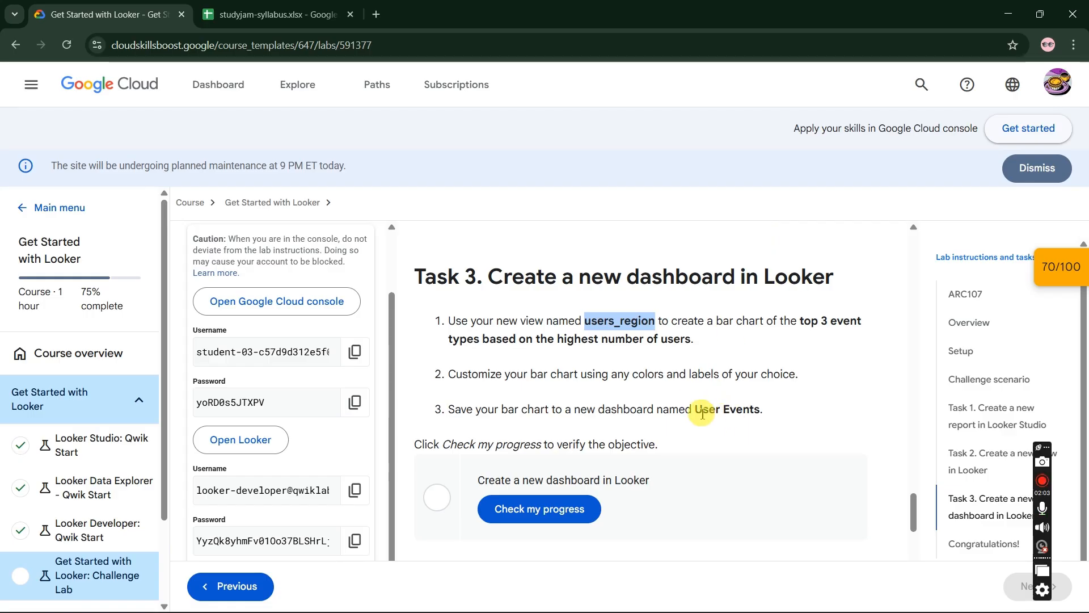
{"action": "left_click_drag", "start_coordinate": [695, 410], "coordinate": [758, 413]}
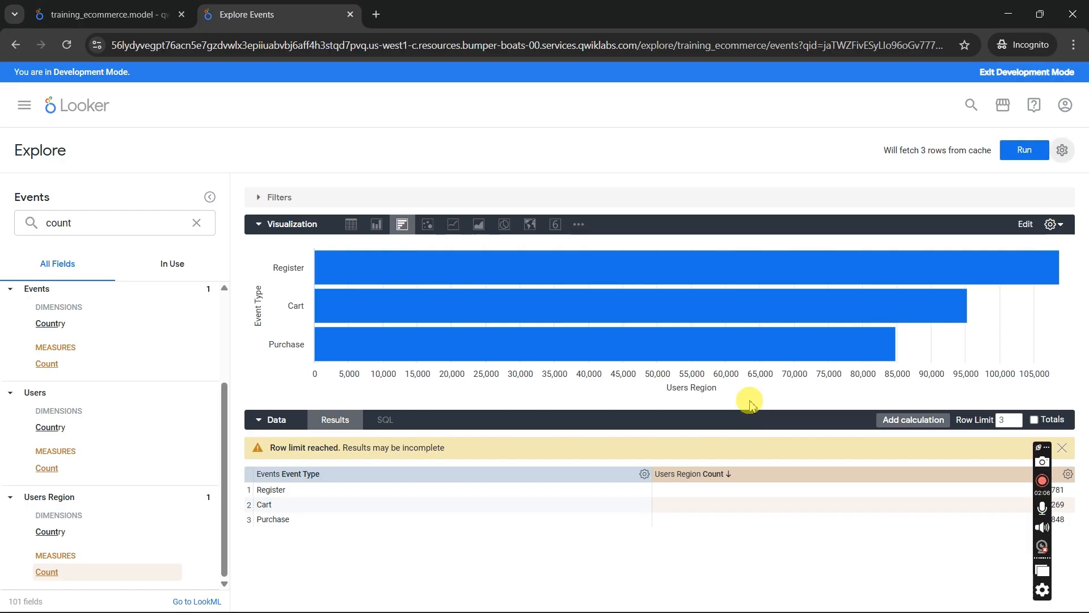
{"action": "key", "text": "alt+Tab"}
{"action": "left_click", "coordinate": [1062, 150]}
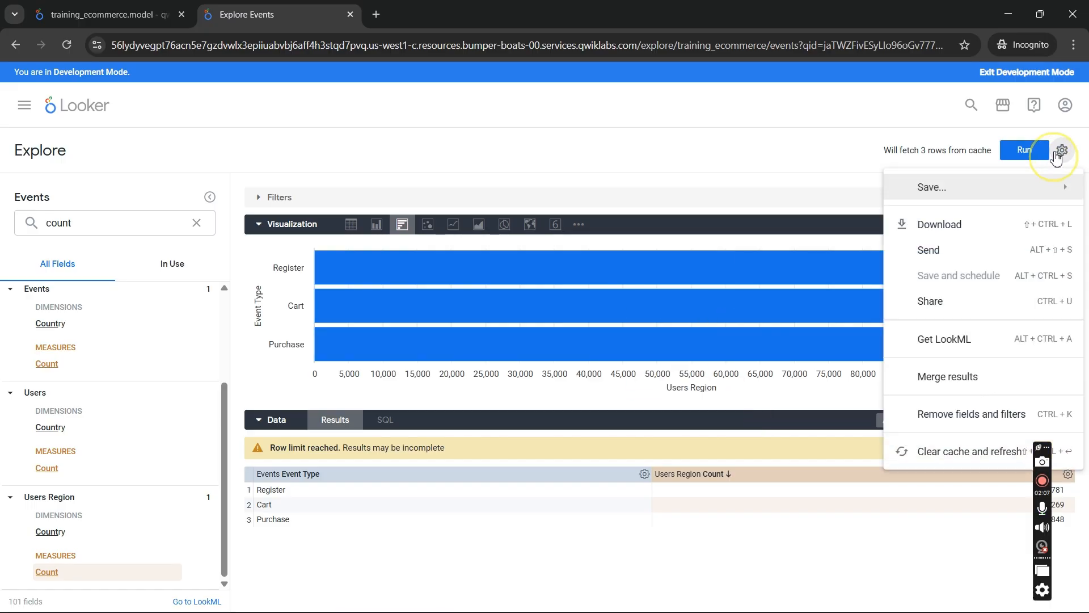
{"action": "mouse_move", "coordinate": [999, 200]}
{"action": "left_click", "coordinate": [825, 227]}
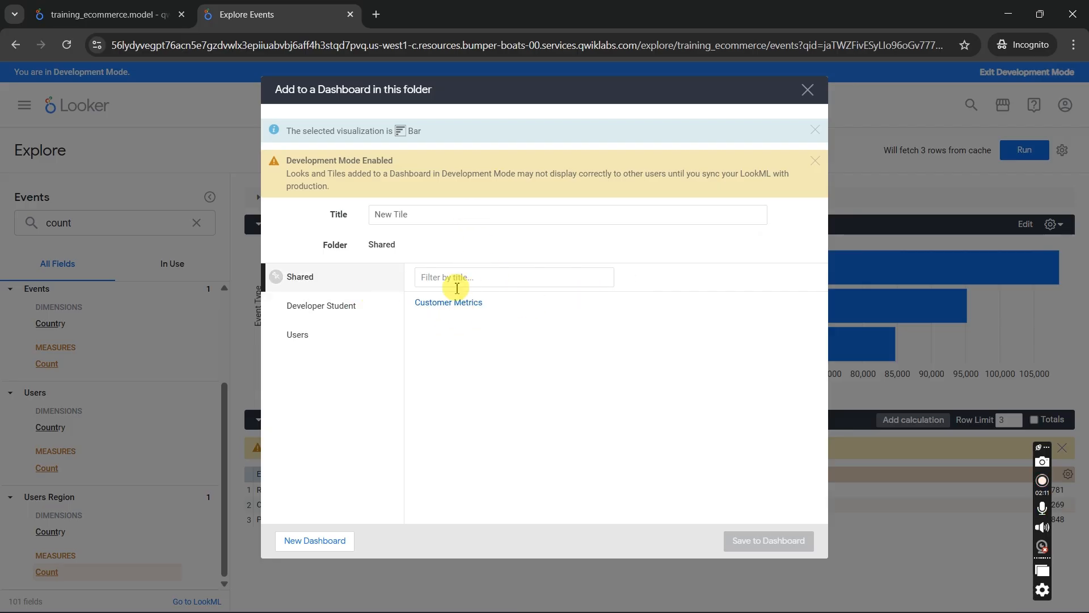
{"action": "left_click", "coordinate": [462, 281]}
{"action": "left_click", "coordinate": [306, 541]}
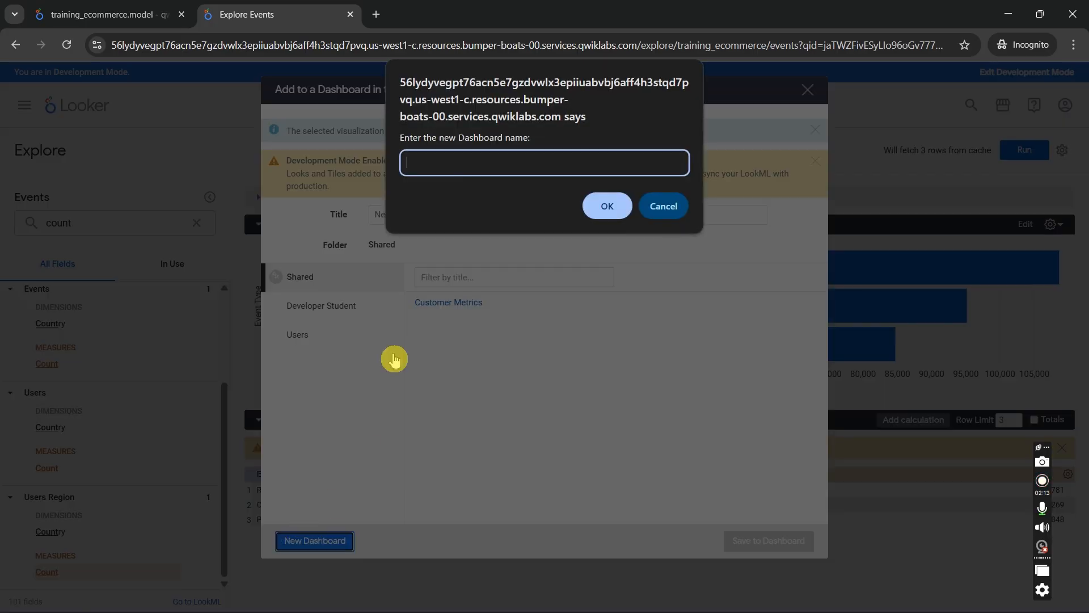
{"action": "type", "text": "User Events"}
{"action": "left_click", "coordinate": [607, 207]}
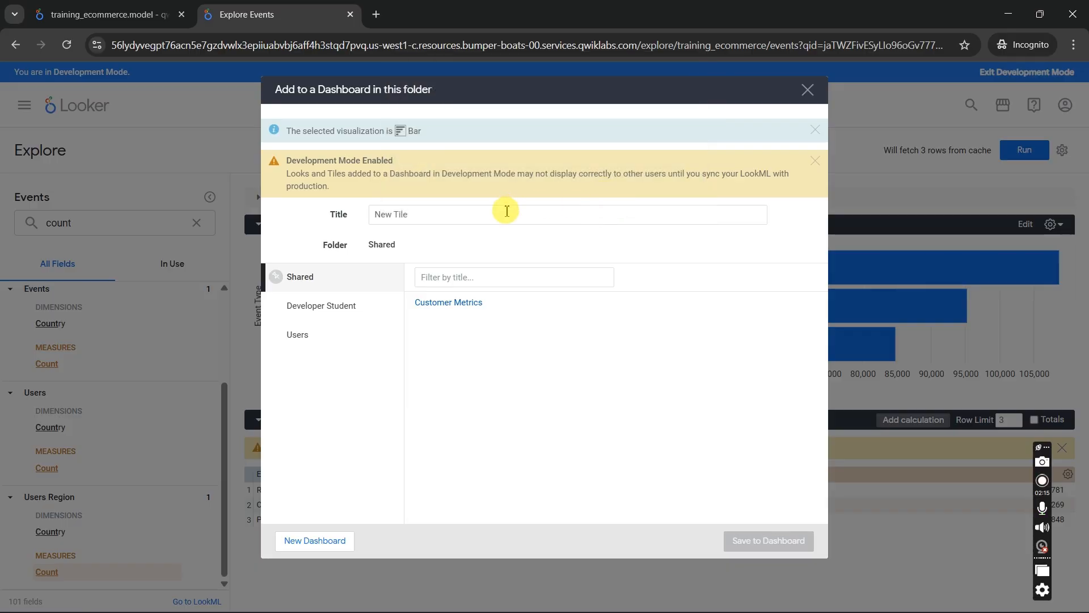
Title the tile "top 3 event types based on the highest number of users", copied from the lab page, and save it to the User Events dashboard
{"action": "key", "text": "alt+Tab"}
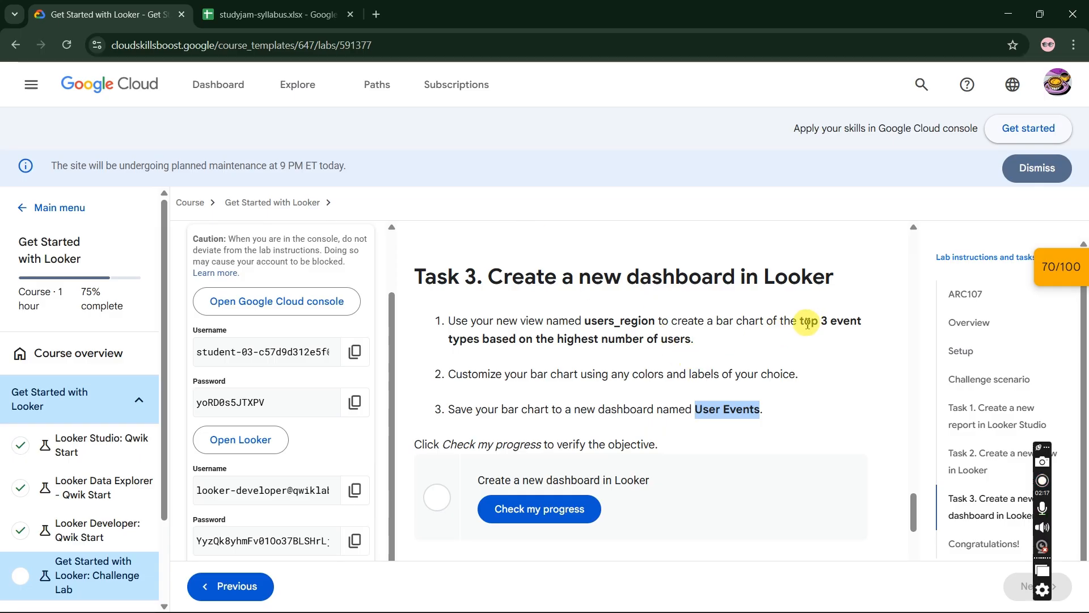
{"action": "left_click_drag", "start_coordinate": [801, 323], "coordinate": [692, 342]}
{"action": "key", "text": "ctrl+c"}
{"action": "key", "text": "alt+Tab"}
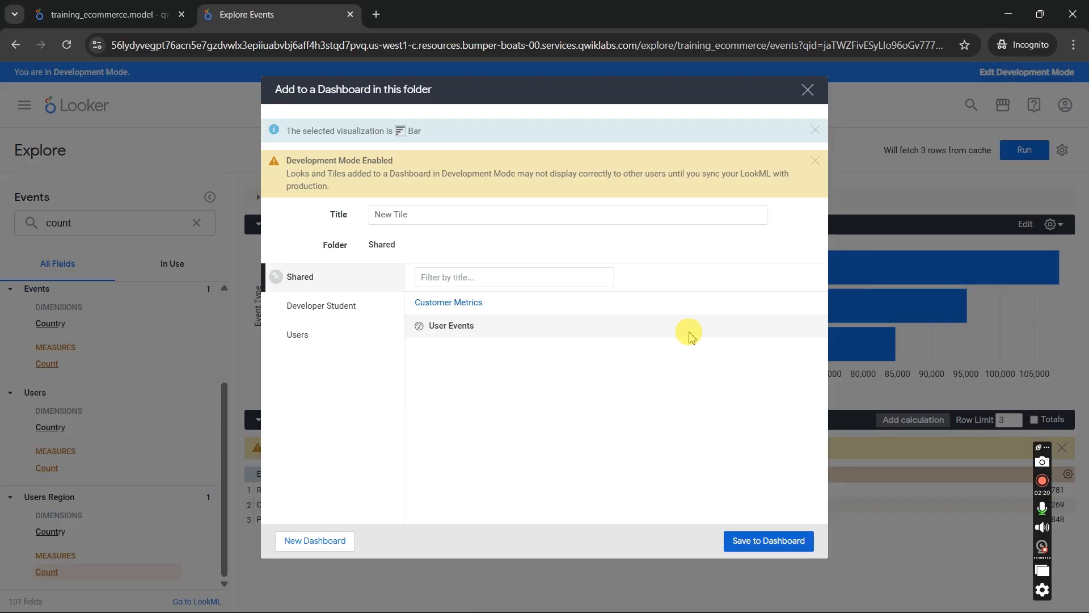
{"action": "left_click", "coordinate": [606, 221]}
{"action": "key", "text": "ctrl+v"}
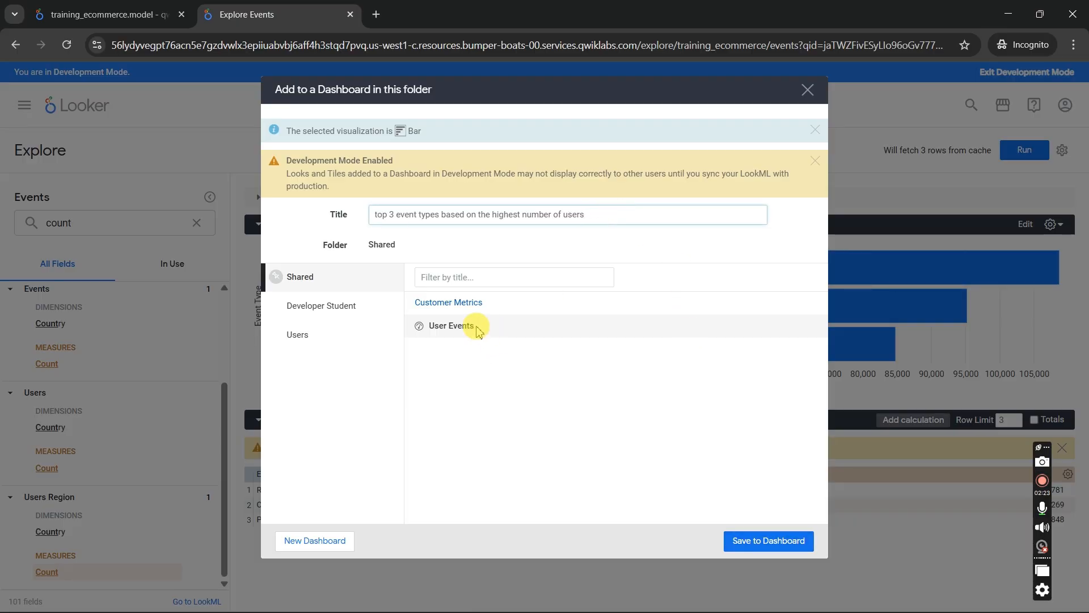
{"action": "left_click", "coordinate": [773, 539]}
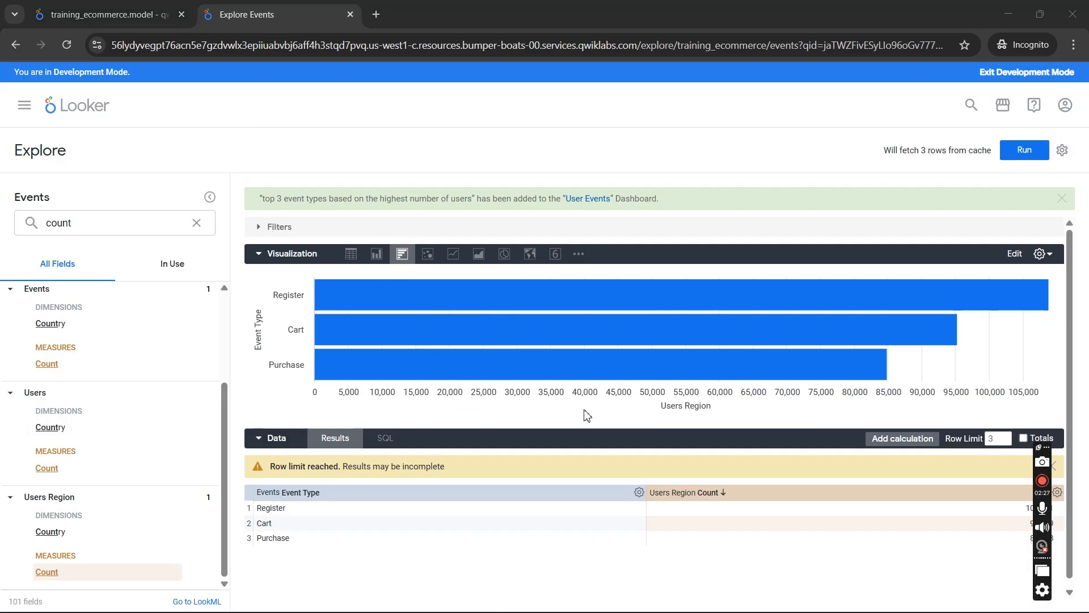
Switch to the lab page and check progress for the Task 3 objective "Create a new dashboard in Looker"
{"action": "key", "text": "alt+Tab"}
{"action": "scroll", "coordinate": [584, 410], "scroll_direction": "down", "scroll_amount": 2}
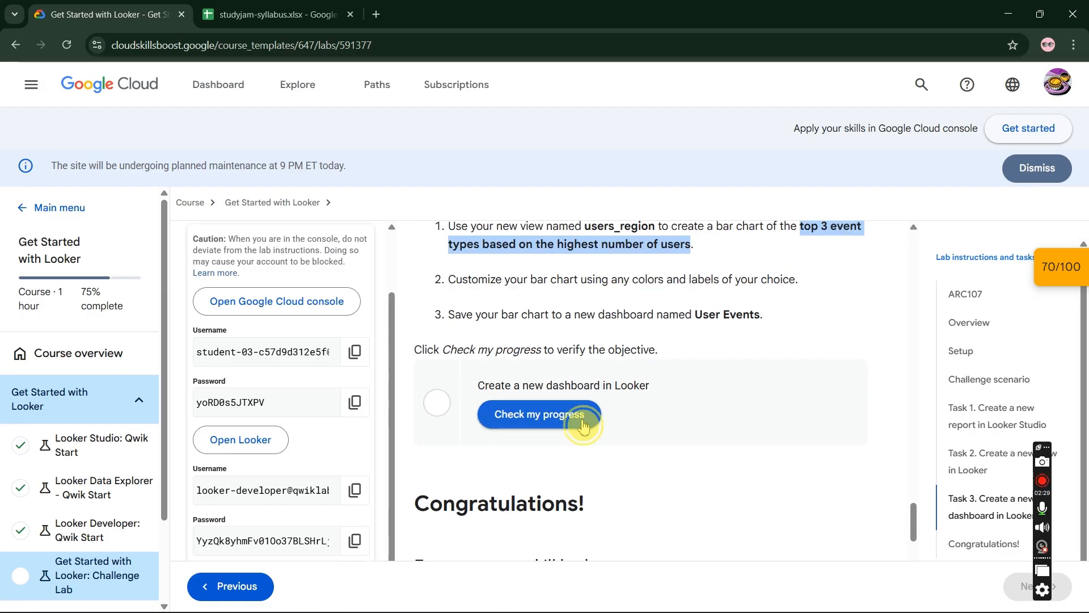
{"action": "left_click", "coordinate": [583, 420]}
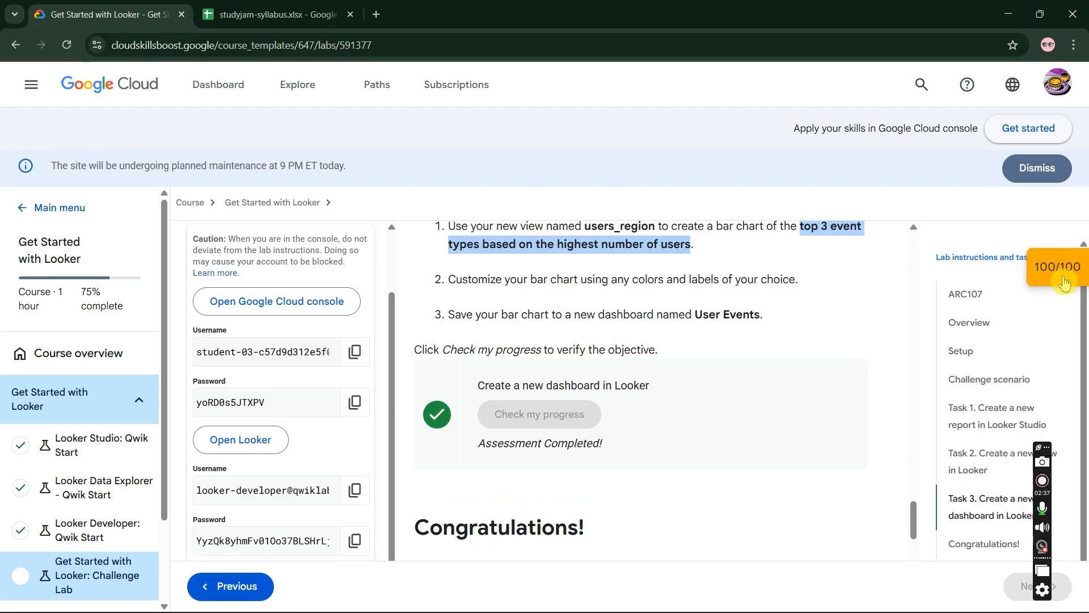
End the lab, confirm ending it, and dismiss the satisfaction survey without submitting feedback
{"action": "scroll", "coordinate": [625, 347], "scroll_direction": "up", "scroll_amount": 15}
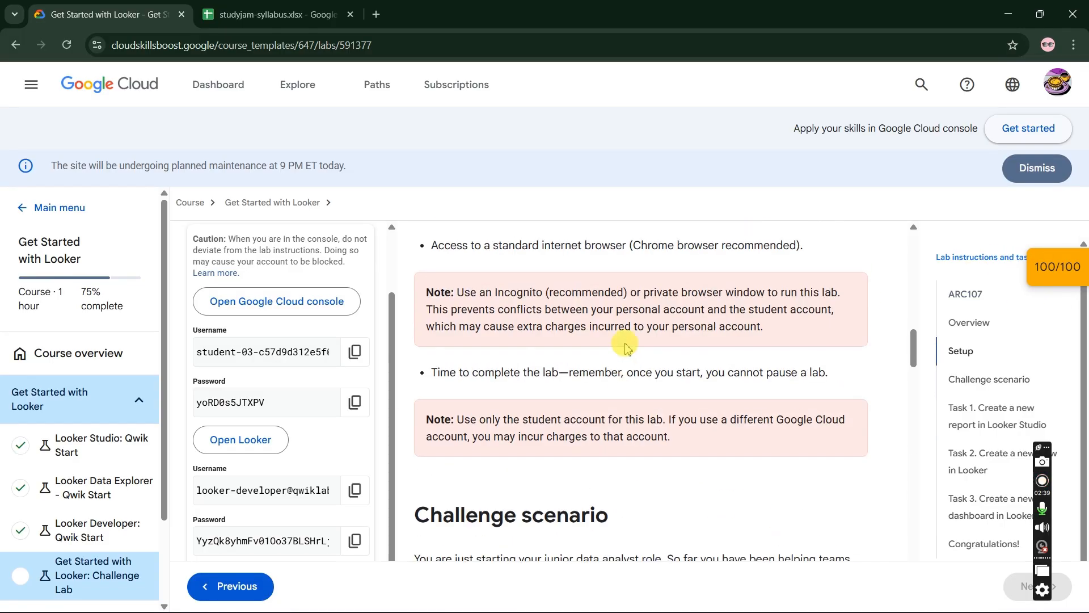
{"action": "scroll", "coordinate": [624, 348], "scroll_direction": "up", "scroll_amount": 5}
{"action": "scroll", "coordinate": [351, 321], "scroll_direction": "up", "scroll_amount": 2}
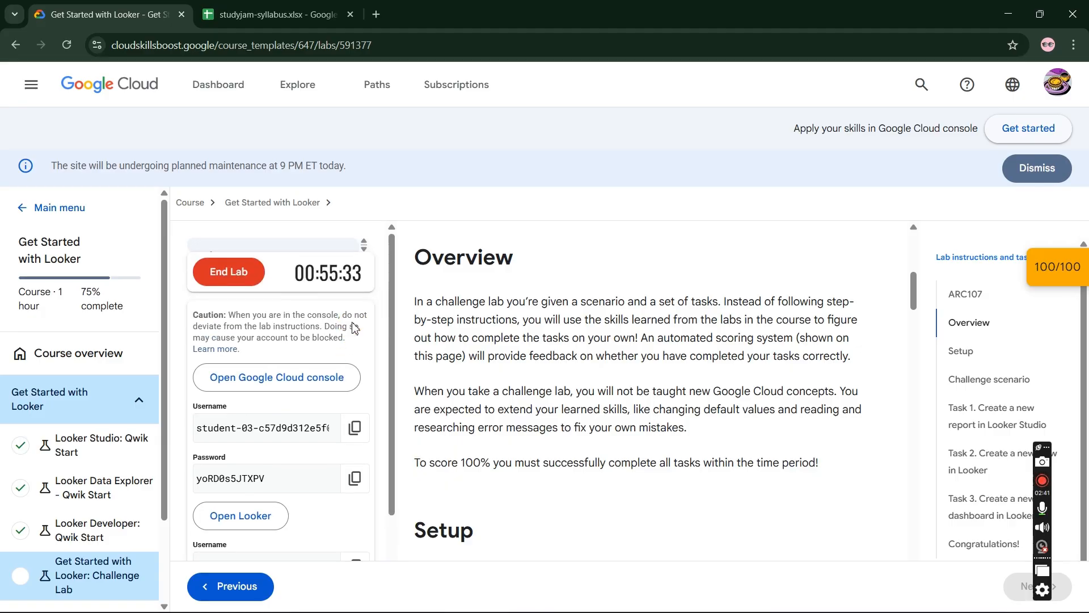
{"action": "left_click", "coordinate": [228, 290]}
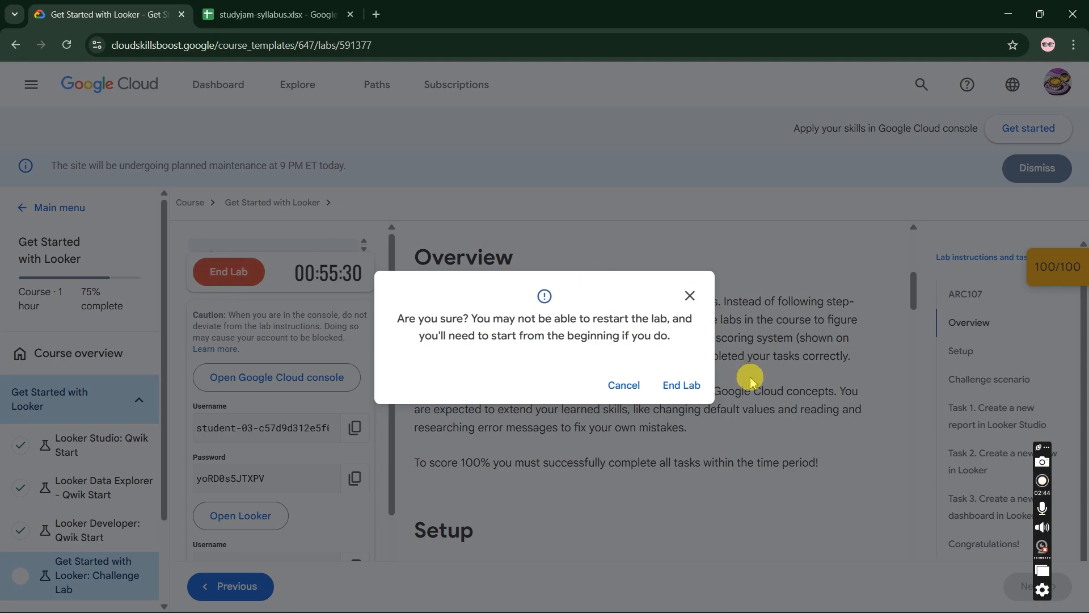
{"action": "left_click", "coordinate": [680, 377]}
{"action": "left_click", "coordinate": [55, 342]}
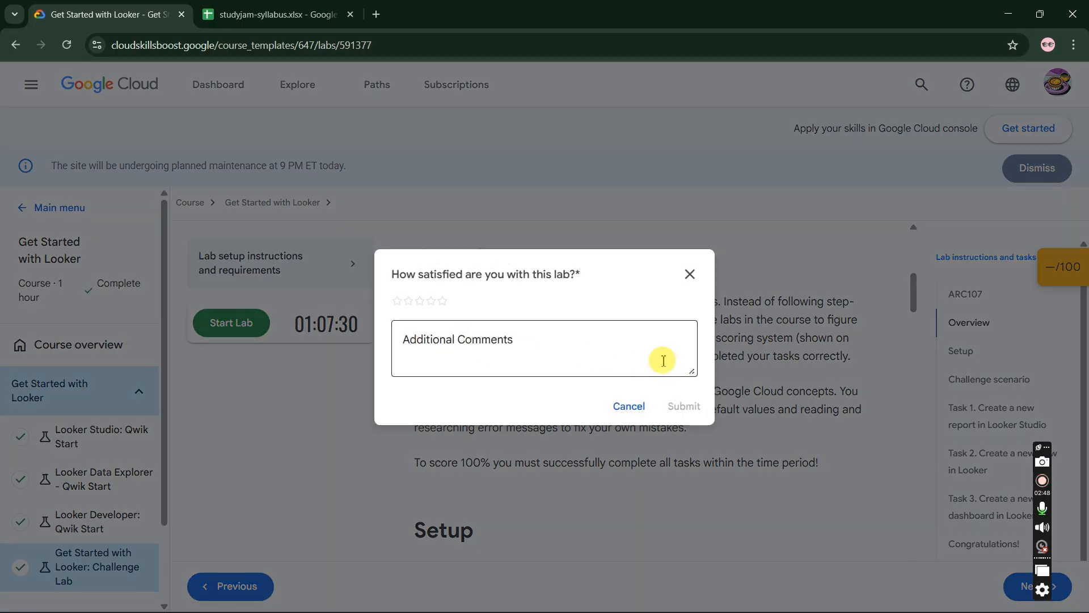
{"action": "left_click", "coordinate": [633, 407]}
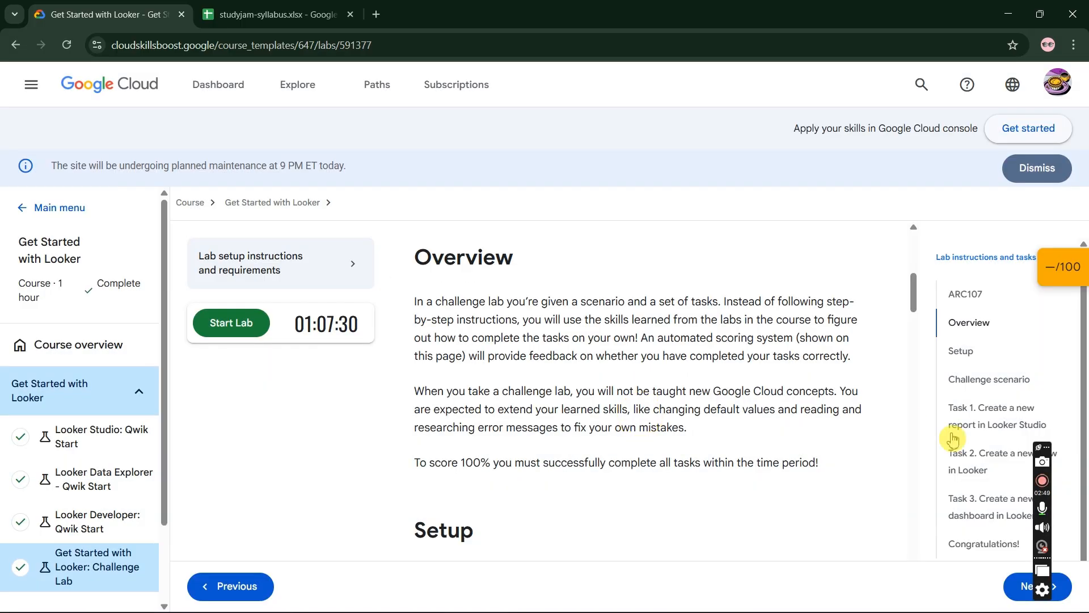